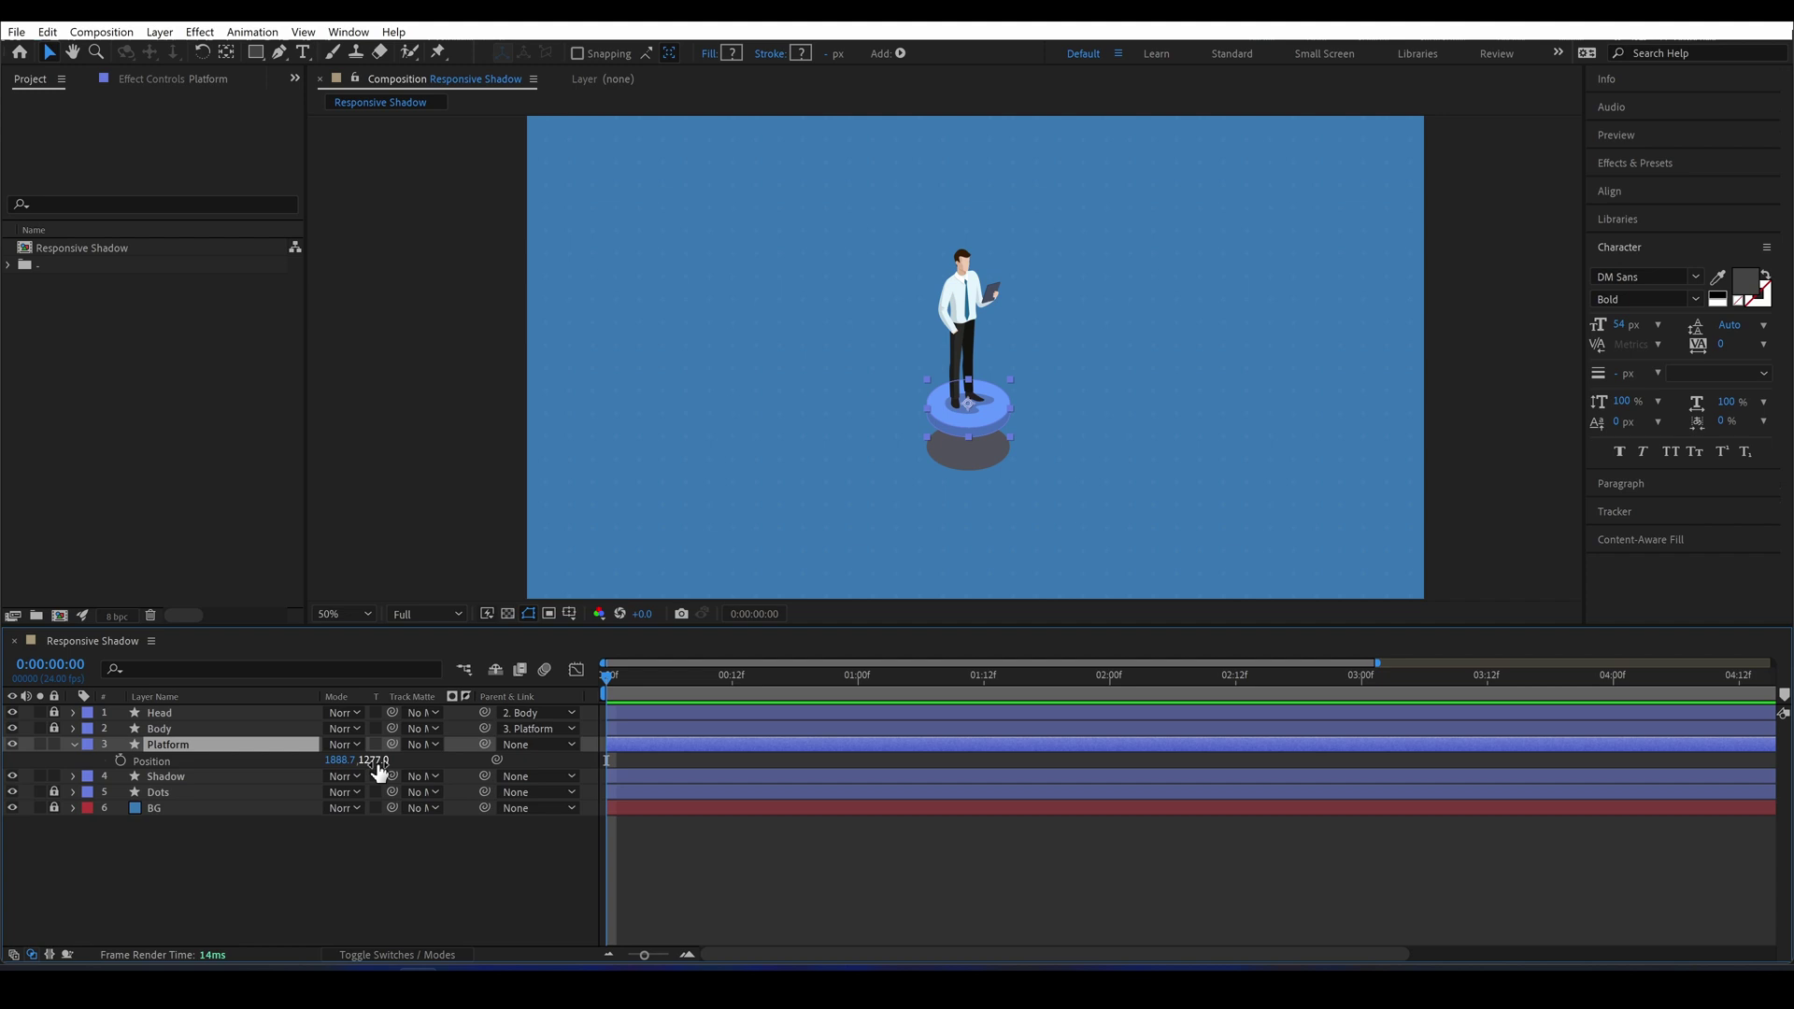
# Raise the platform, then split its Position into X 1888.7 and Y 1277.0.
pyautogui.moveTo(375, 761); pyautogui.dragTo(257, 776)
pyautogui.rightClick(146, 760)
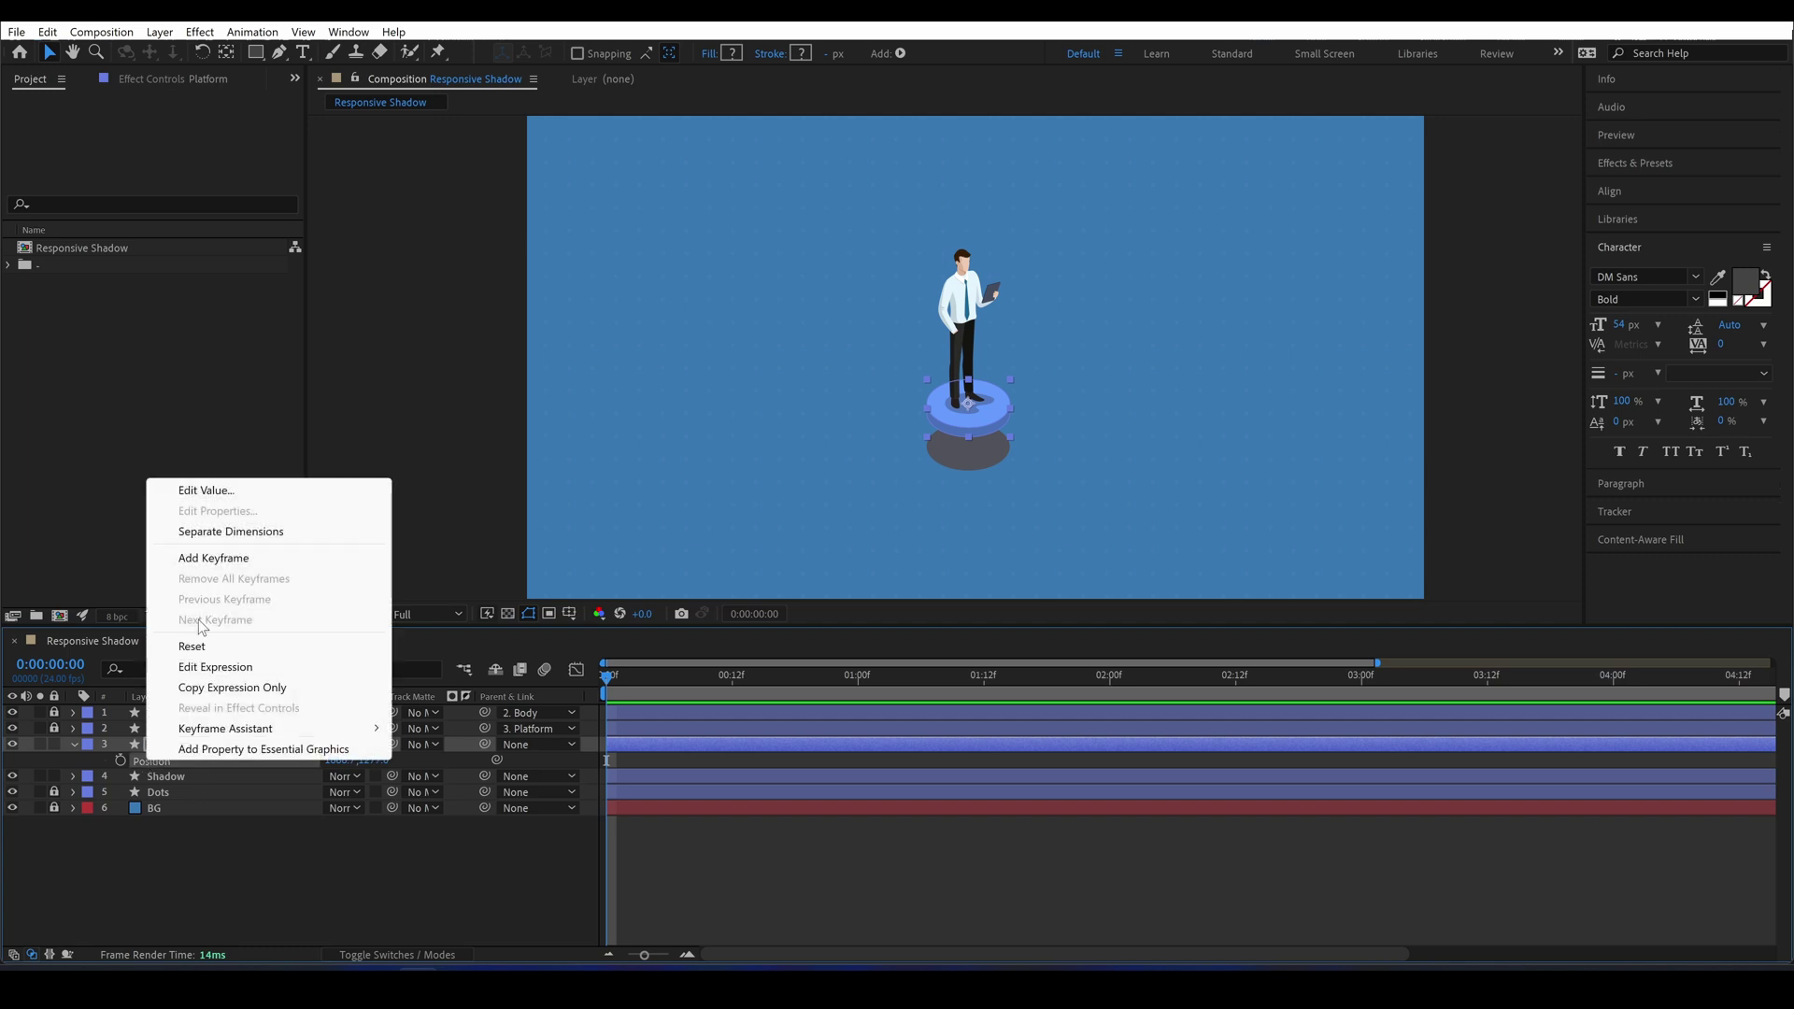
pyautogui.click(227, 535)
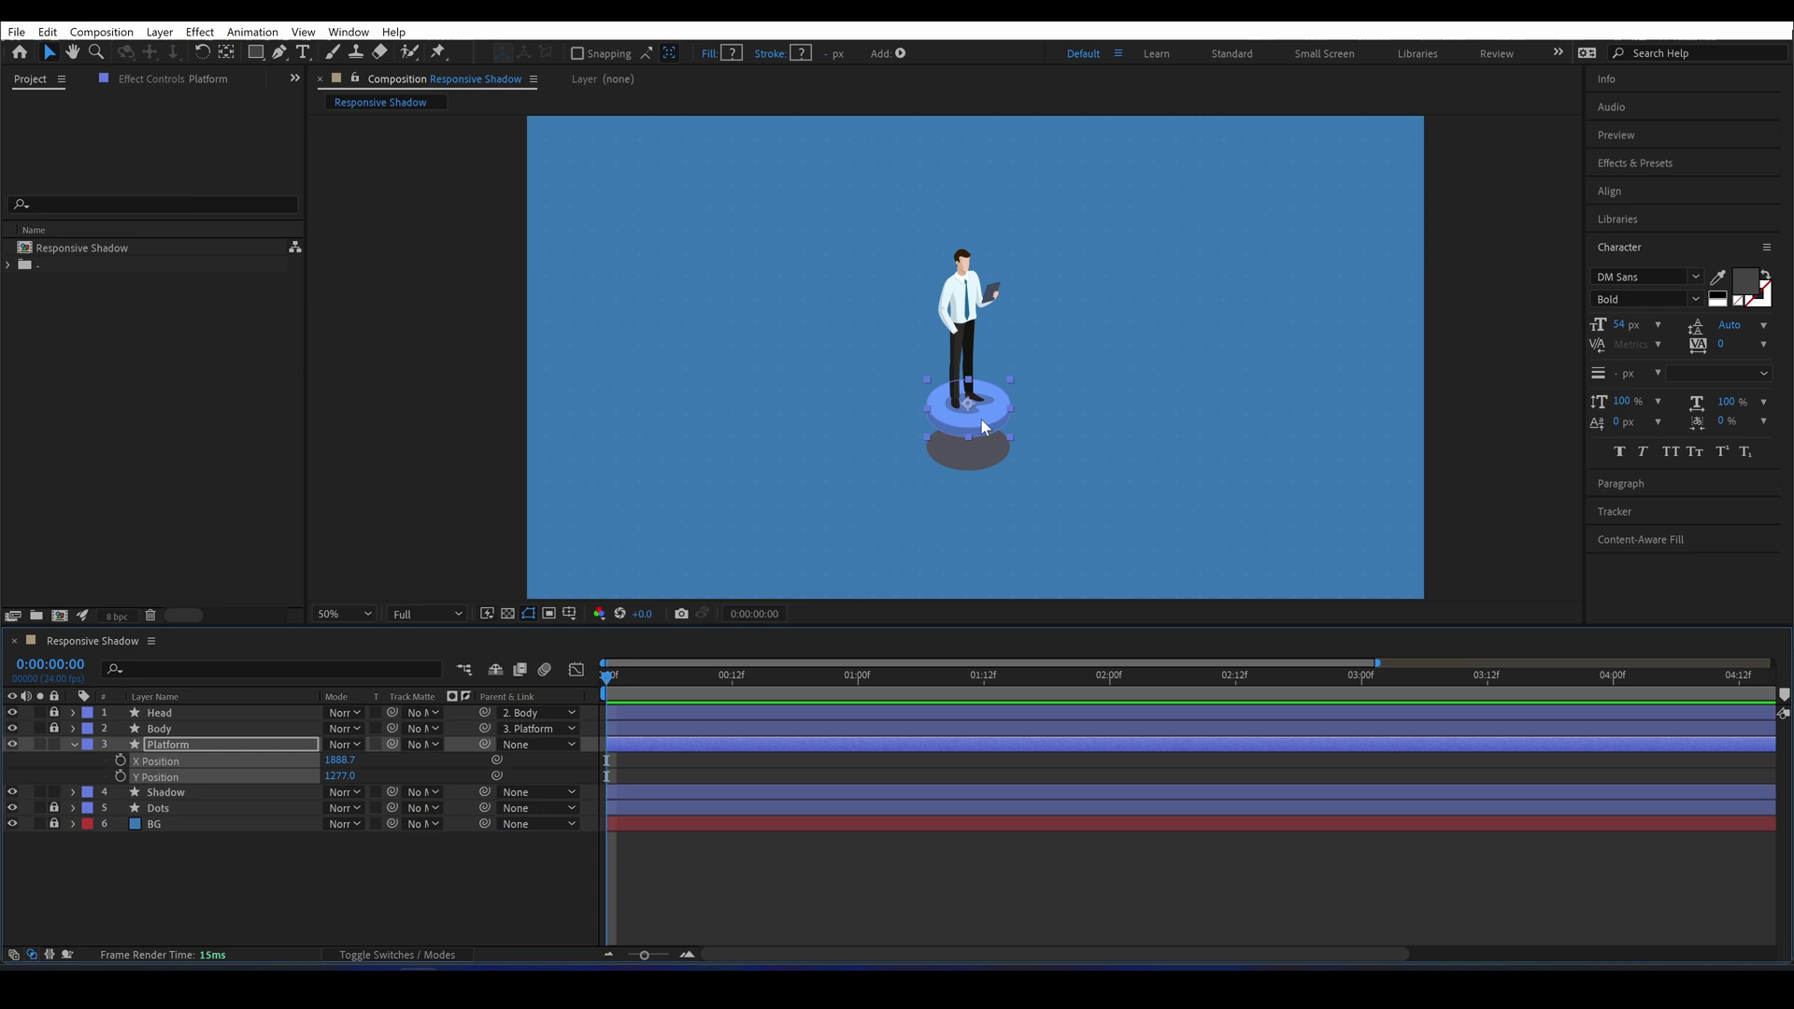
pyautogui.moveTo(981, 420)
pyautogui.mouseDown()
pyautogui.moveTo(977, 327)
pyautogui.moveTo(976, 435)
pyautogui.mouseUp()
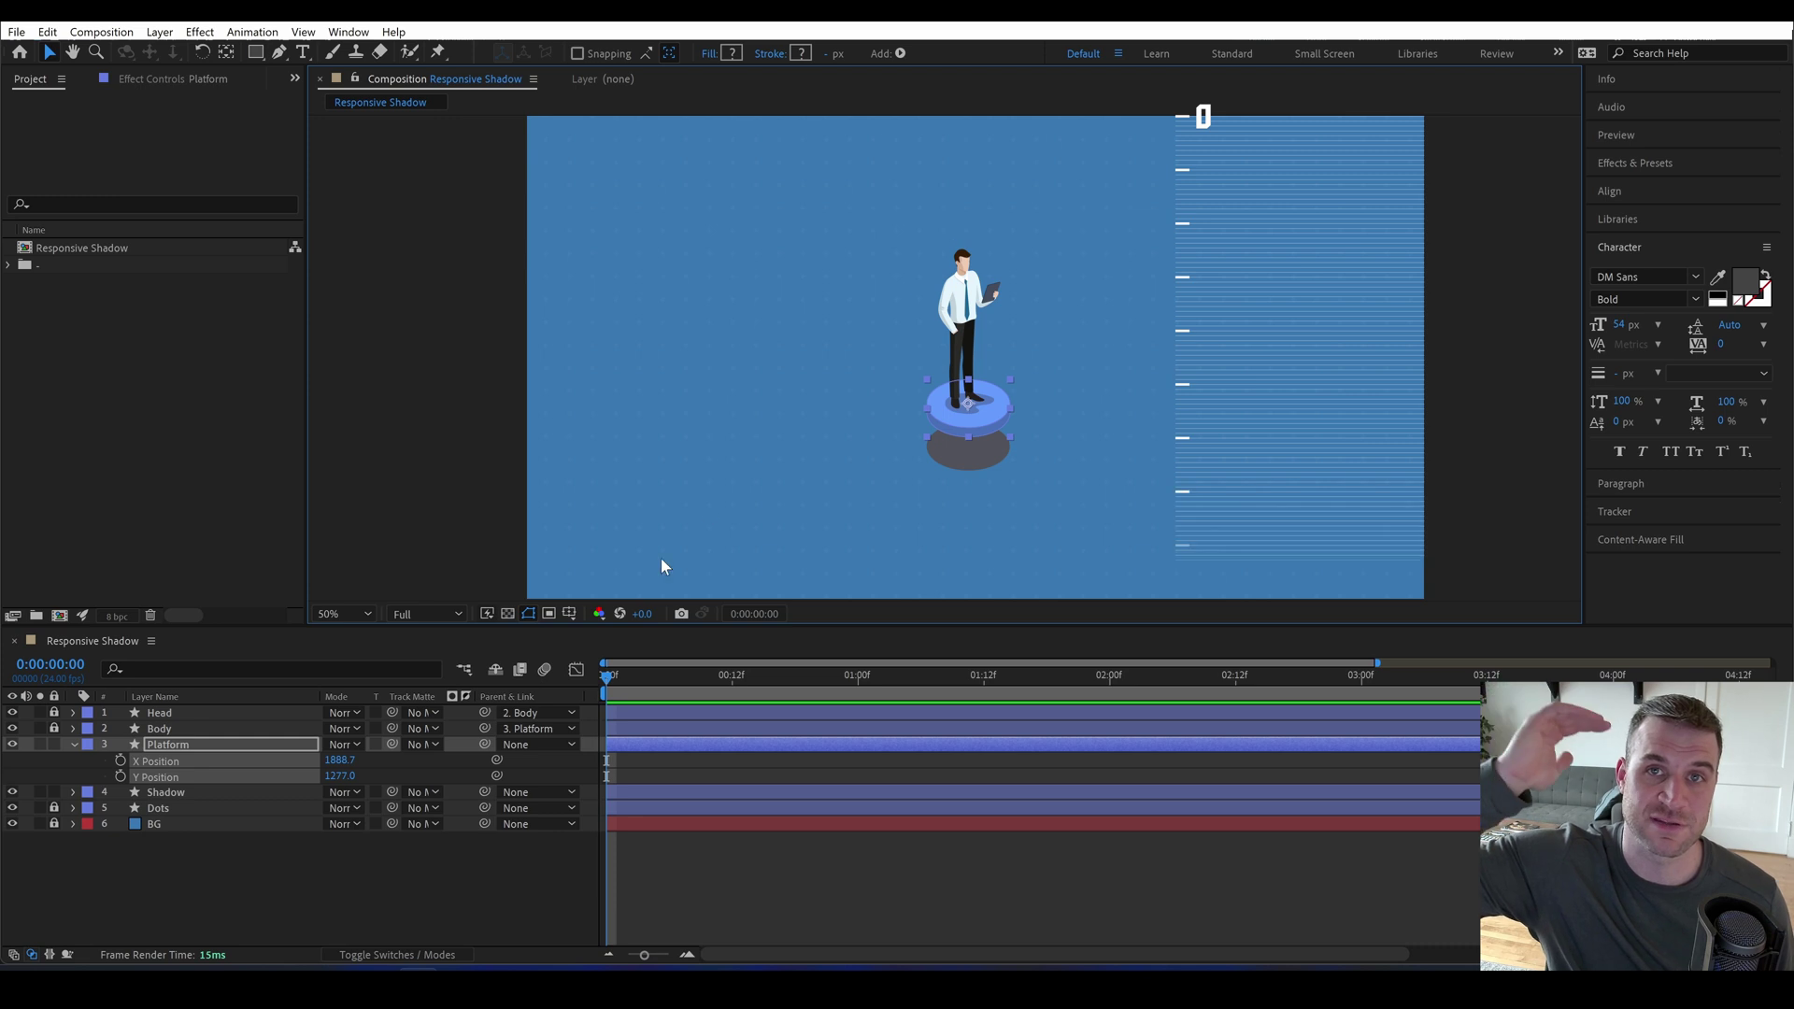
# Add an Opacity expression on the Shadow setting platform to the Platform's Y Position.
pyautogui.click(211, 792)
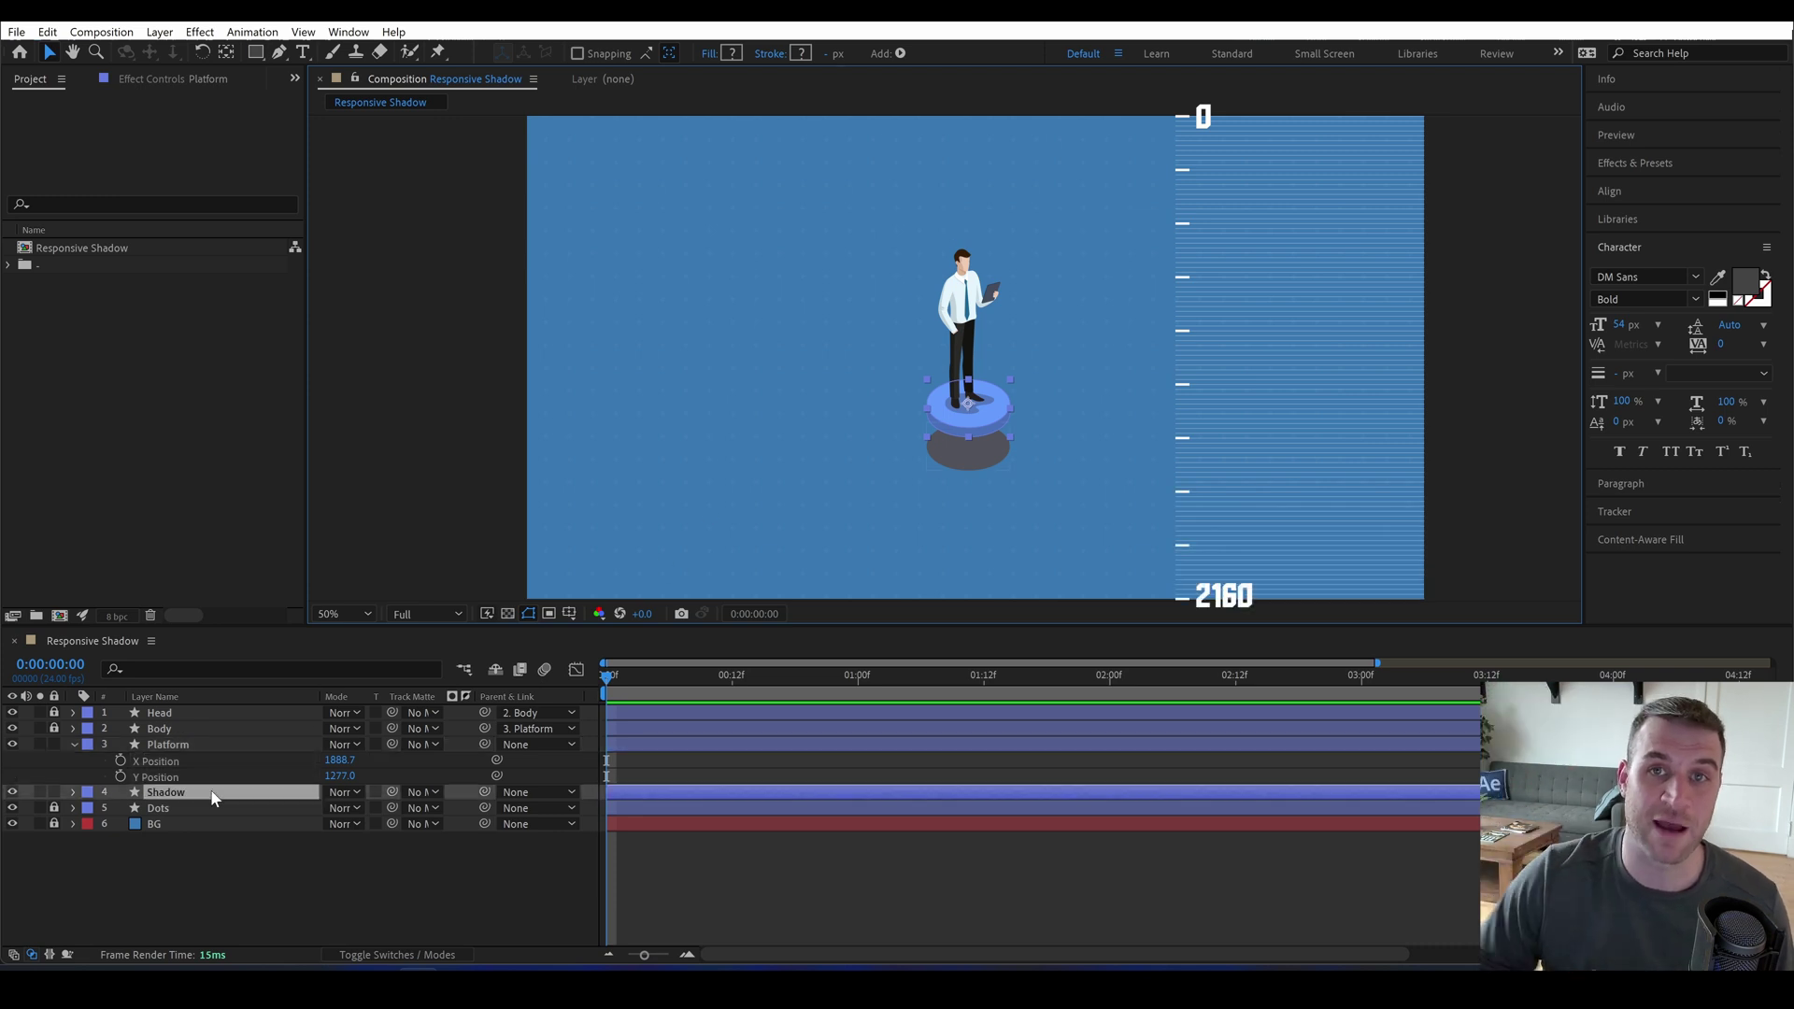
pyautogui.press('t')
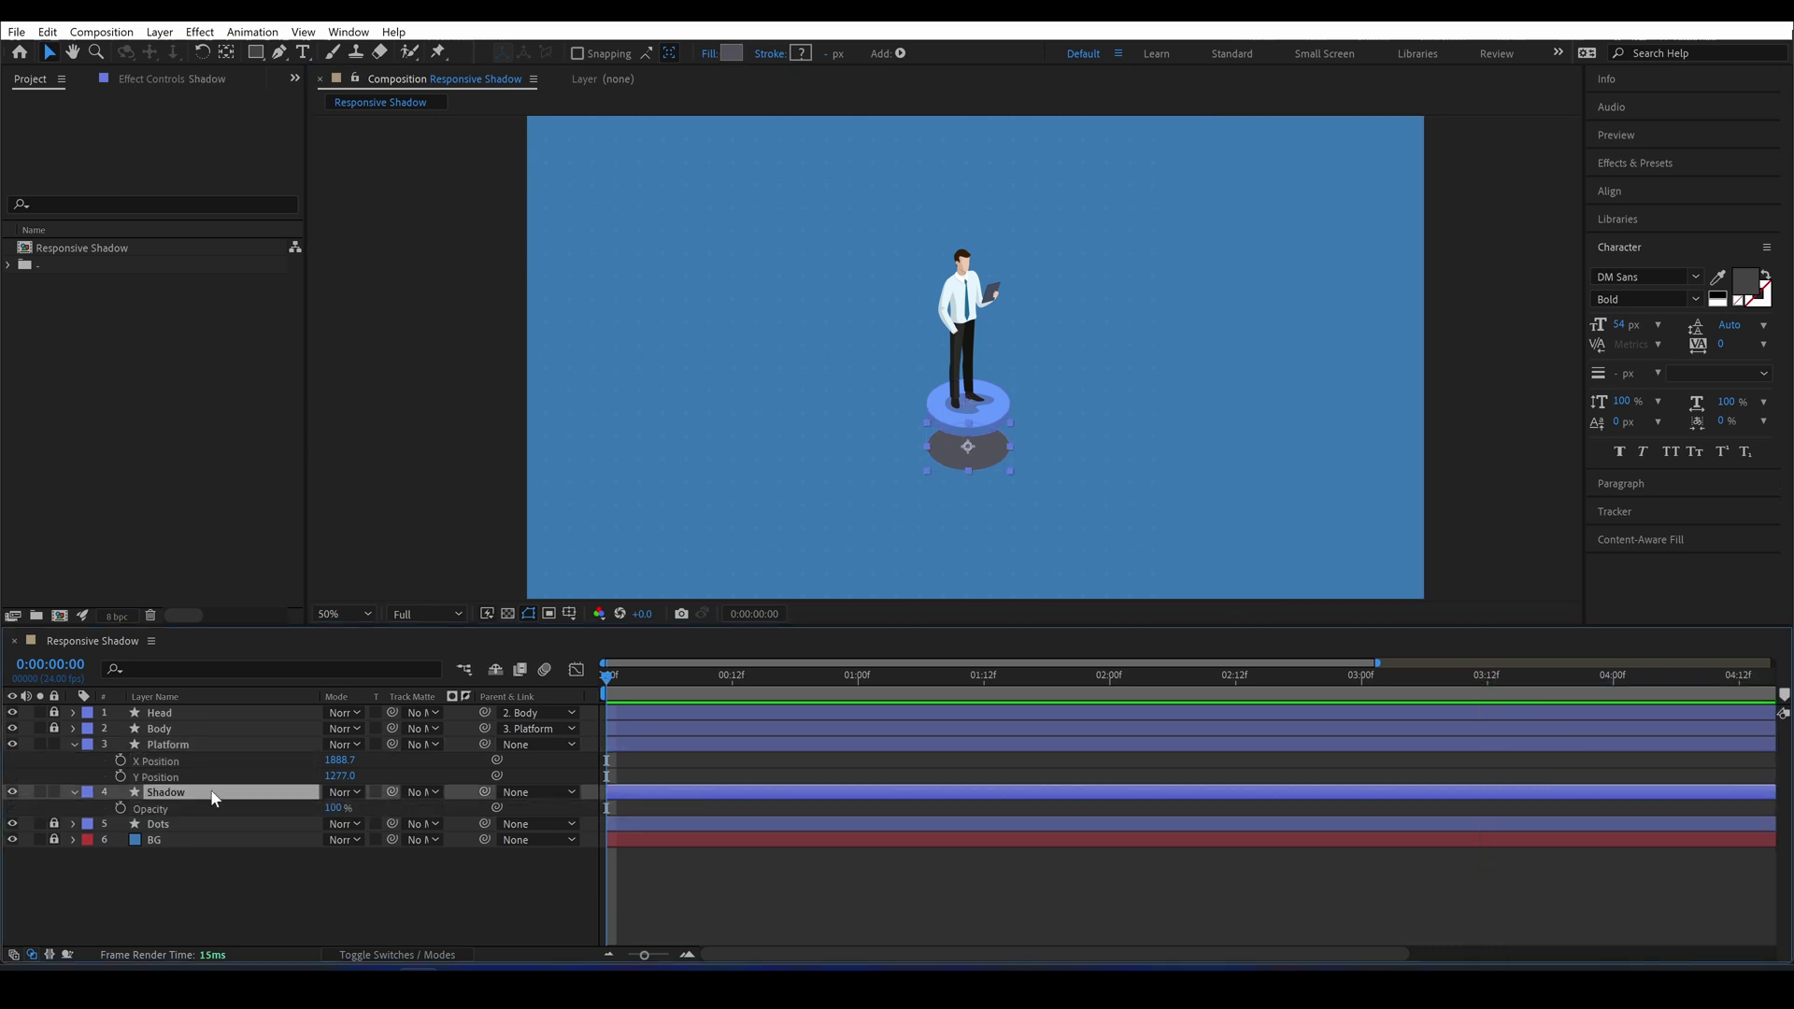
pyautogui.keyDown('alt'); pyautogui.click(118, 809); pyautogui.keyUp('alt')
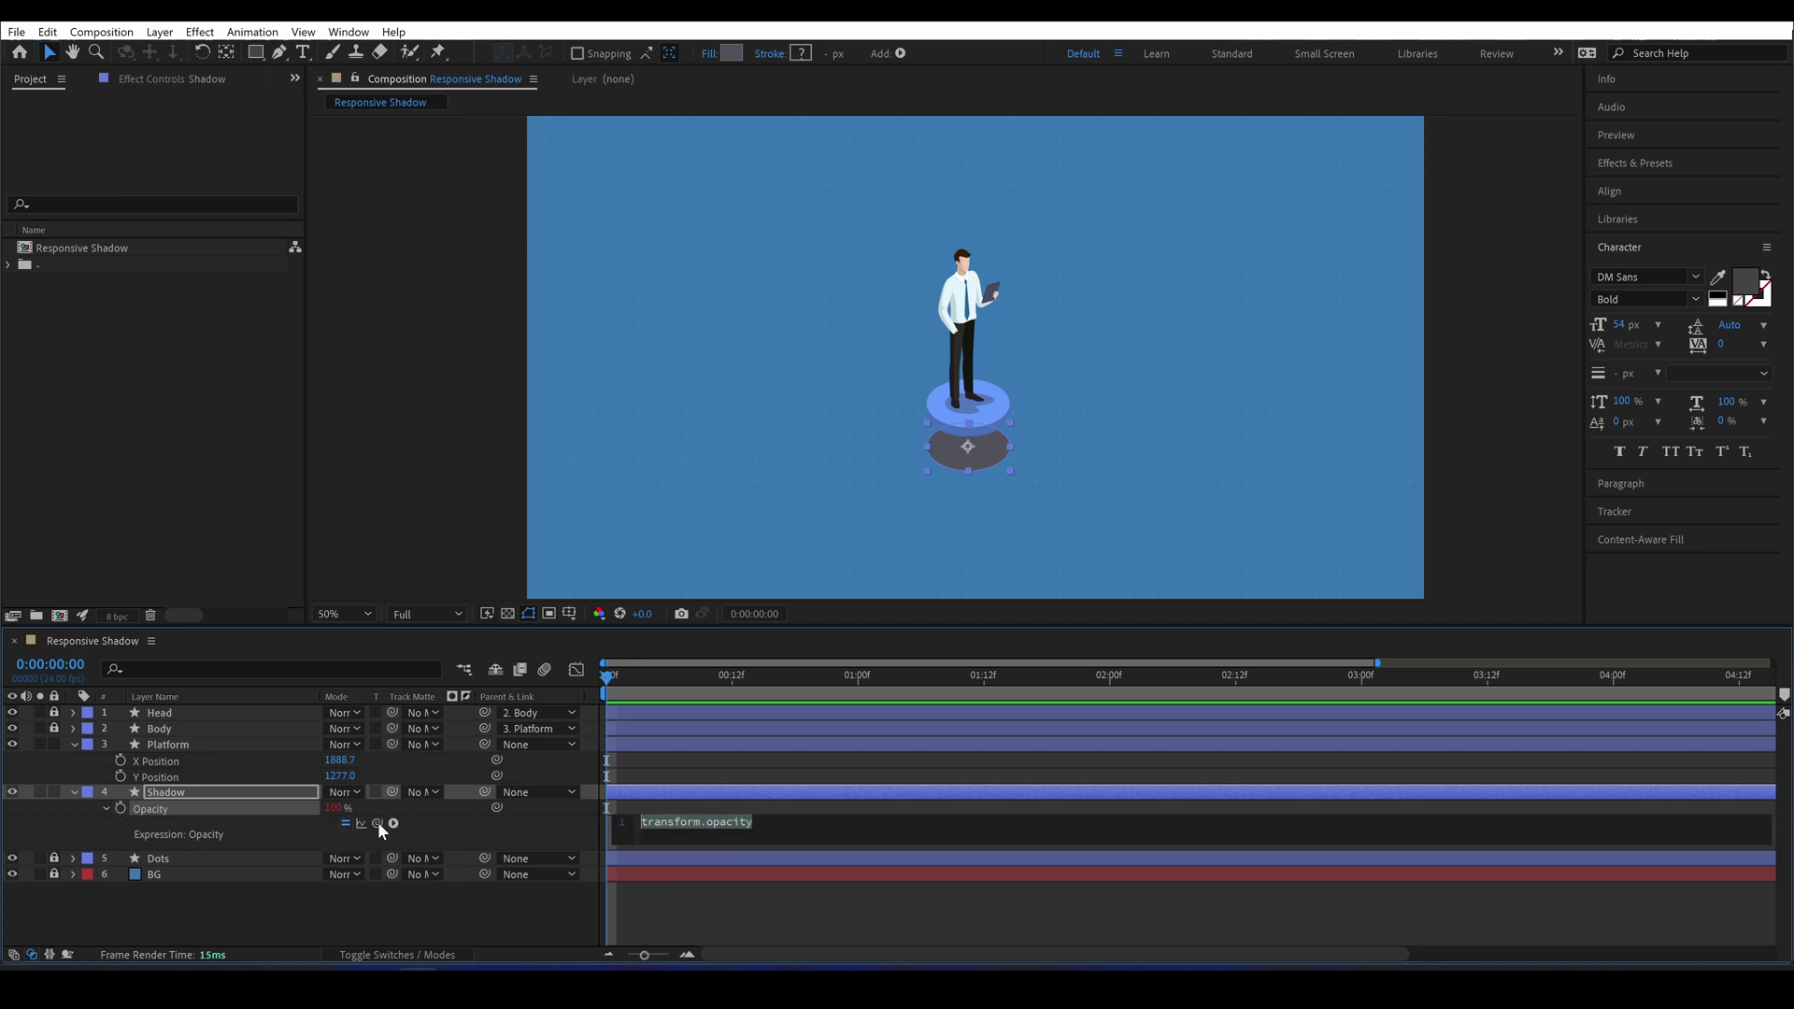
pyautogui.moveTo(378, 823); pyautogui.dragTo(188, 778)
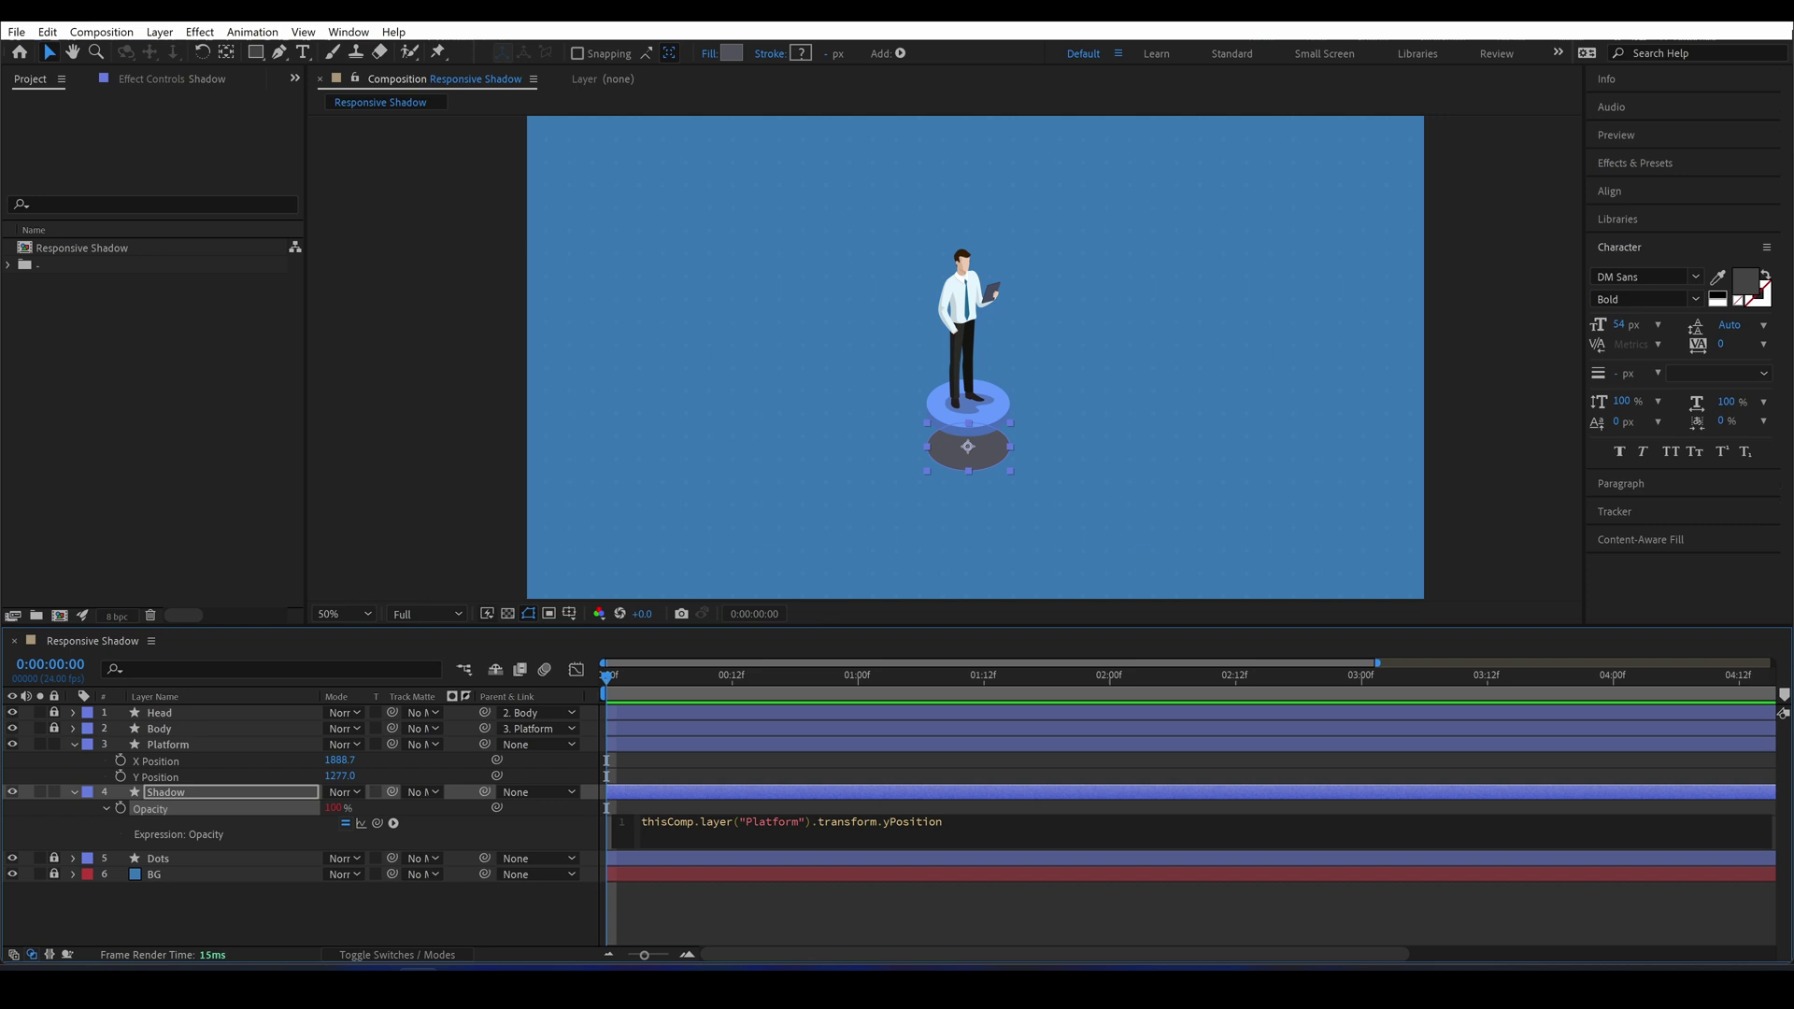
pyautogui.write('platform')
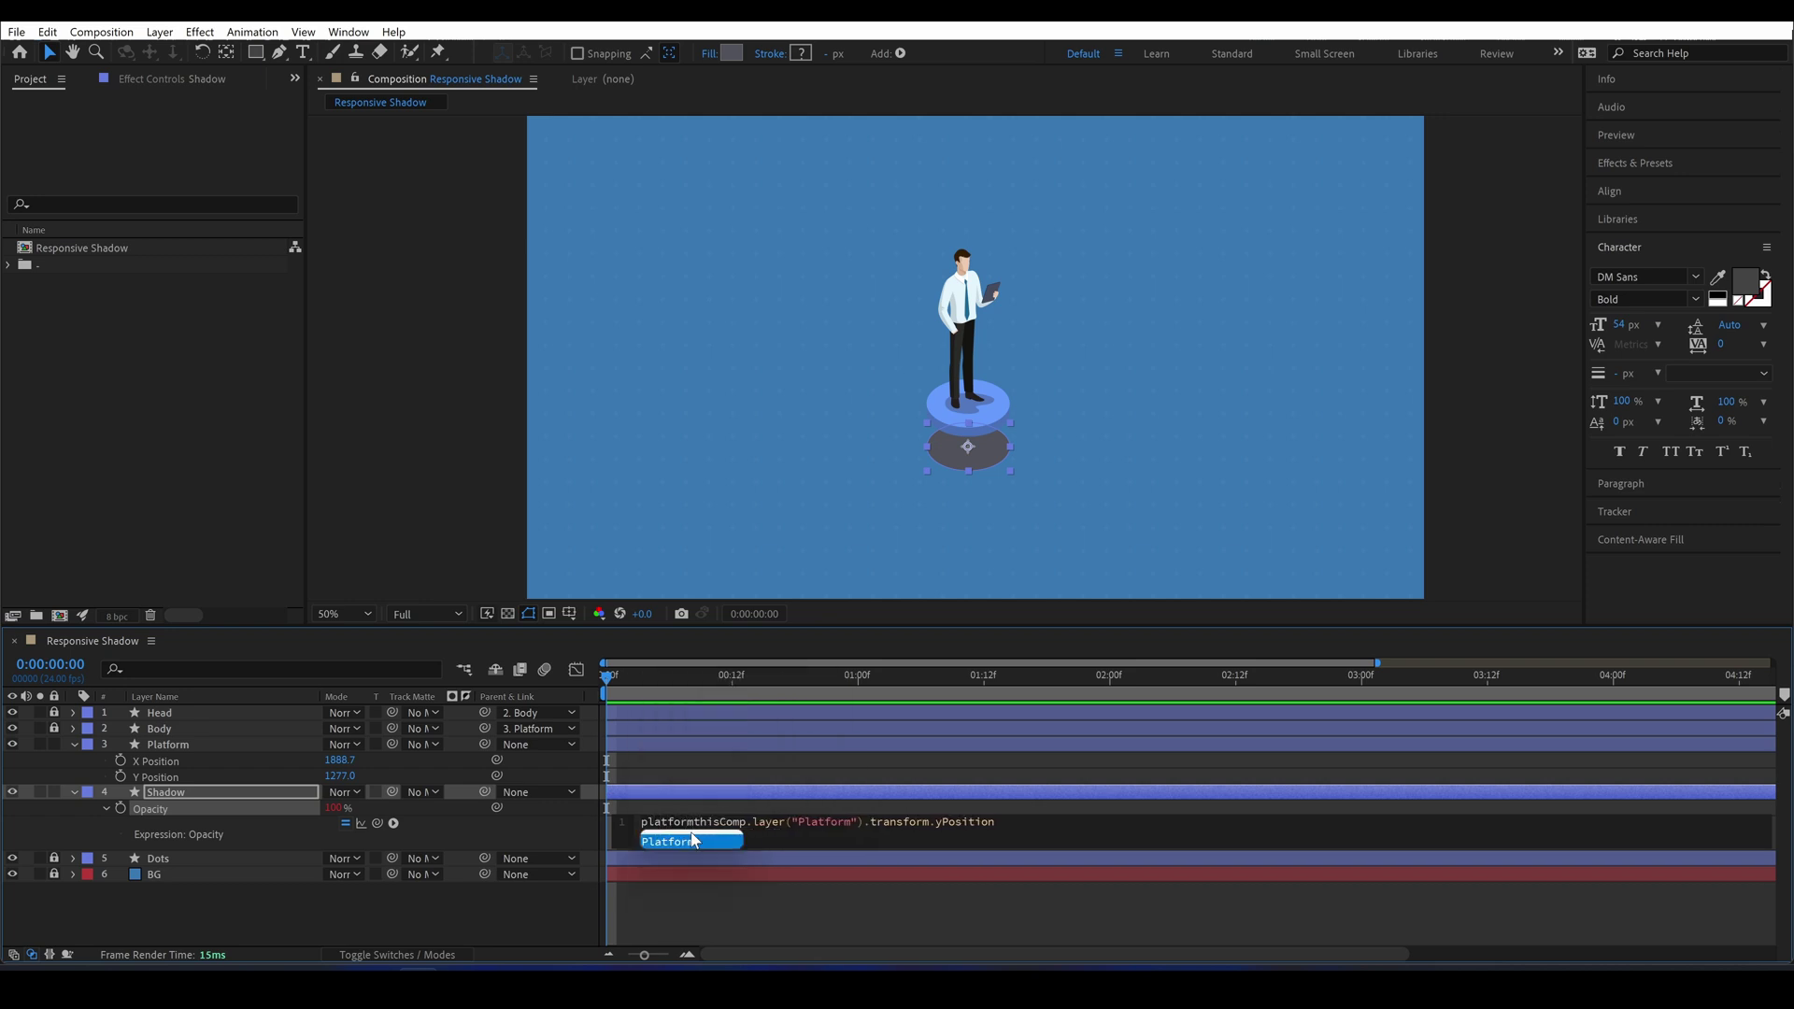
pyautogui.write(' =')
pyautogui.press('End')
pyautogui.write(';')
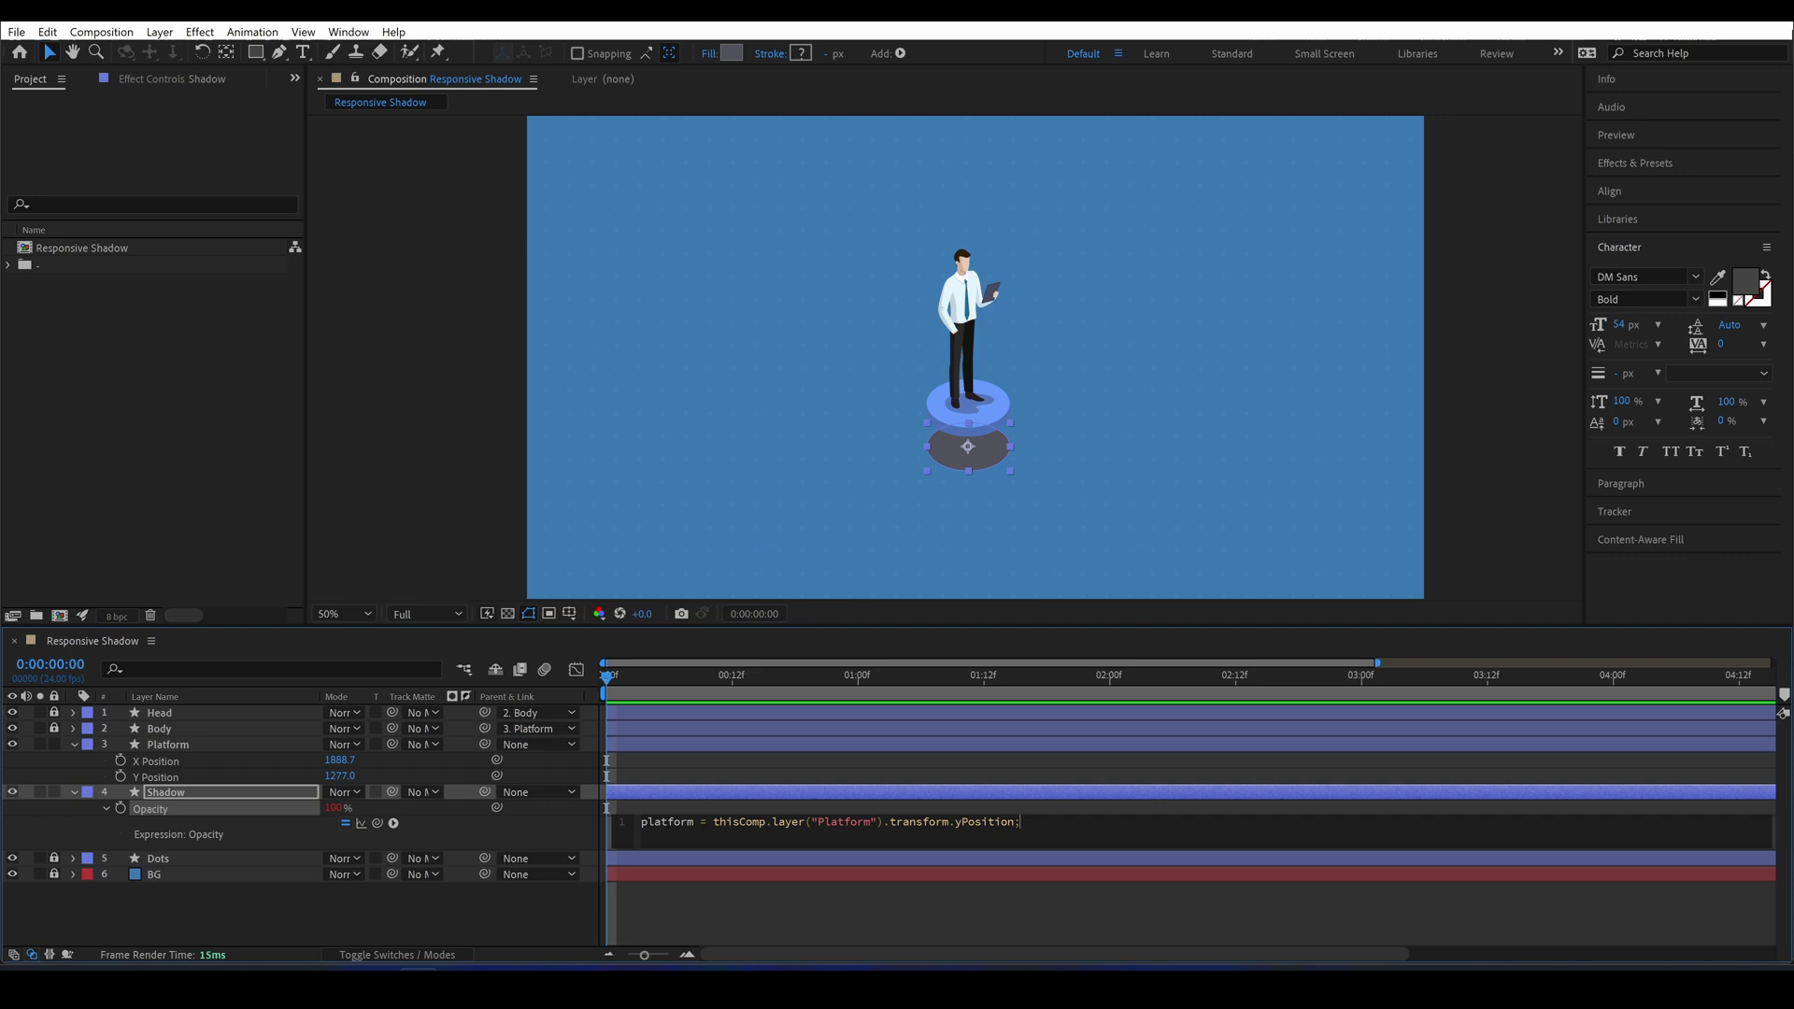
# Add expression lines top = 900, bottom = 1400 and rangedistance = bottom-top.
pyautogui.press('Return')
pyautogui.write('top = 90')
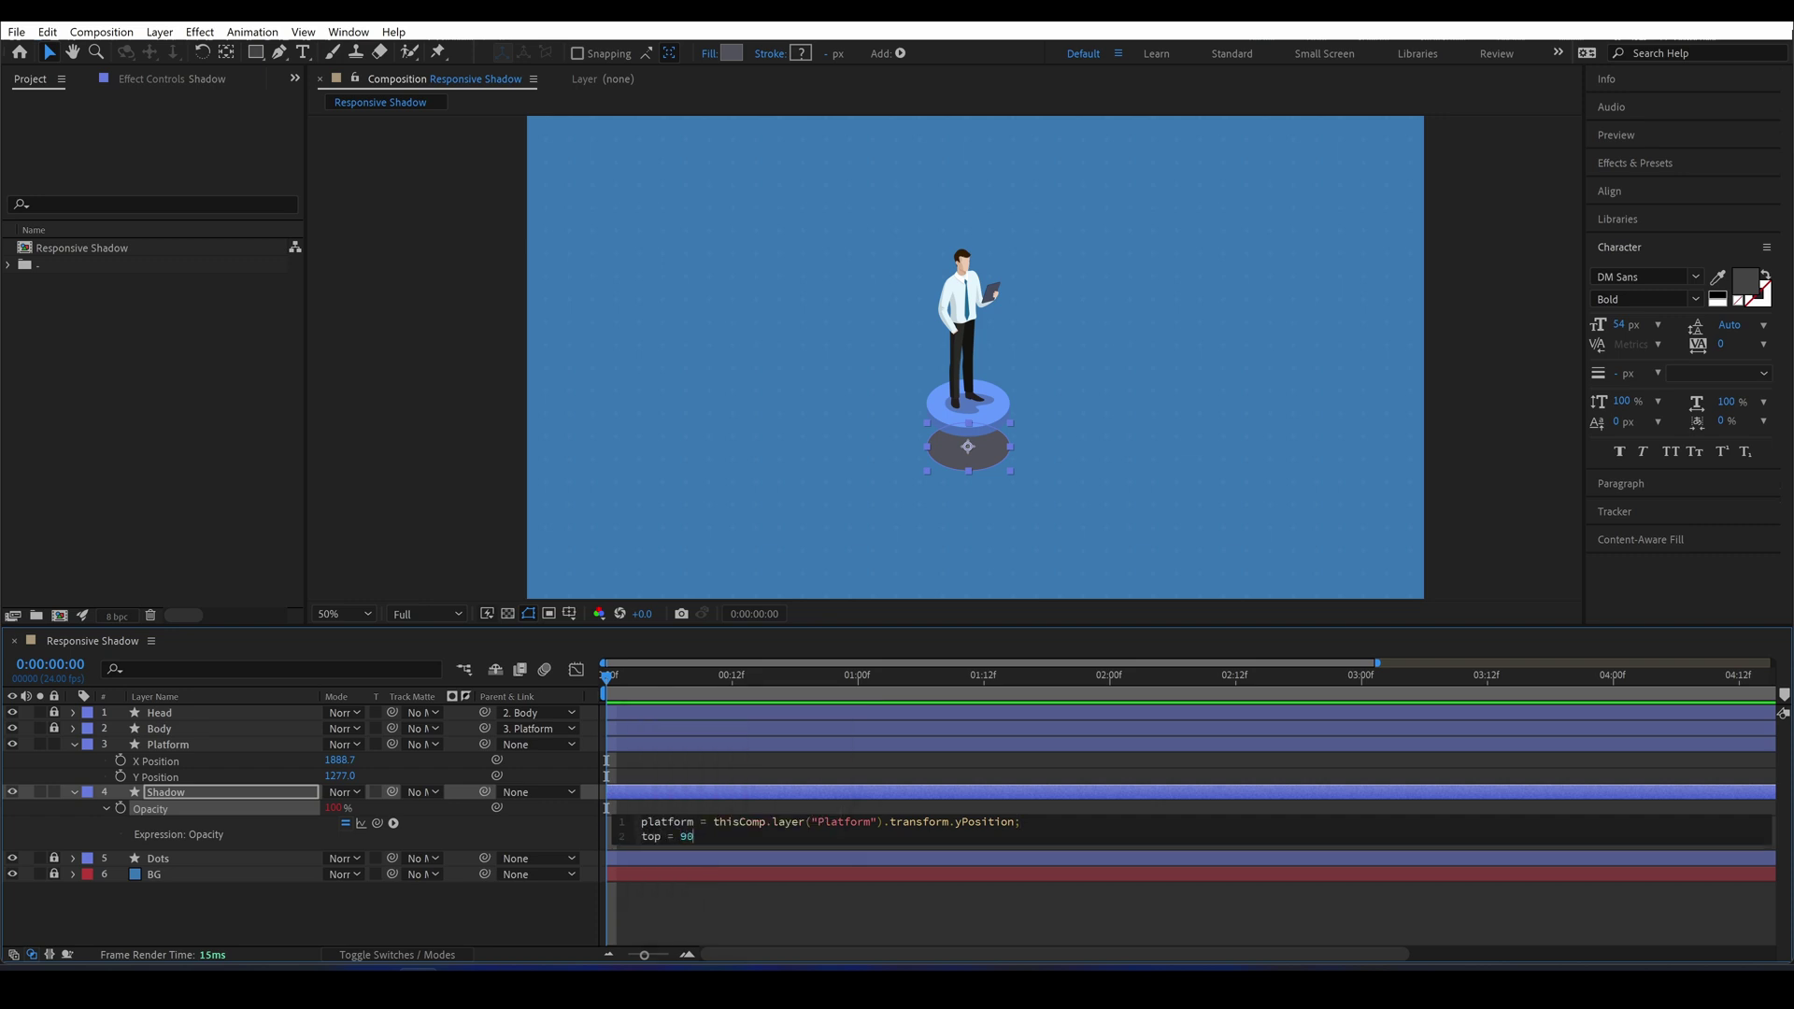
pyautogui.write('0;')
pyautogui.press('Return')
pyautogui.write('bottom = 140')
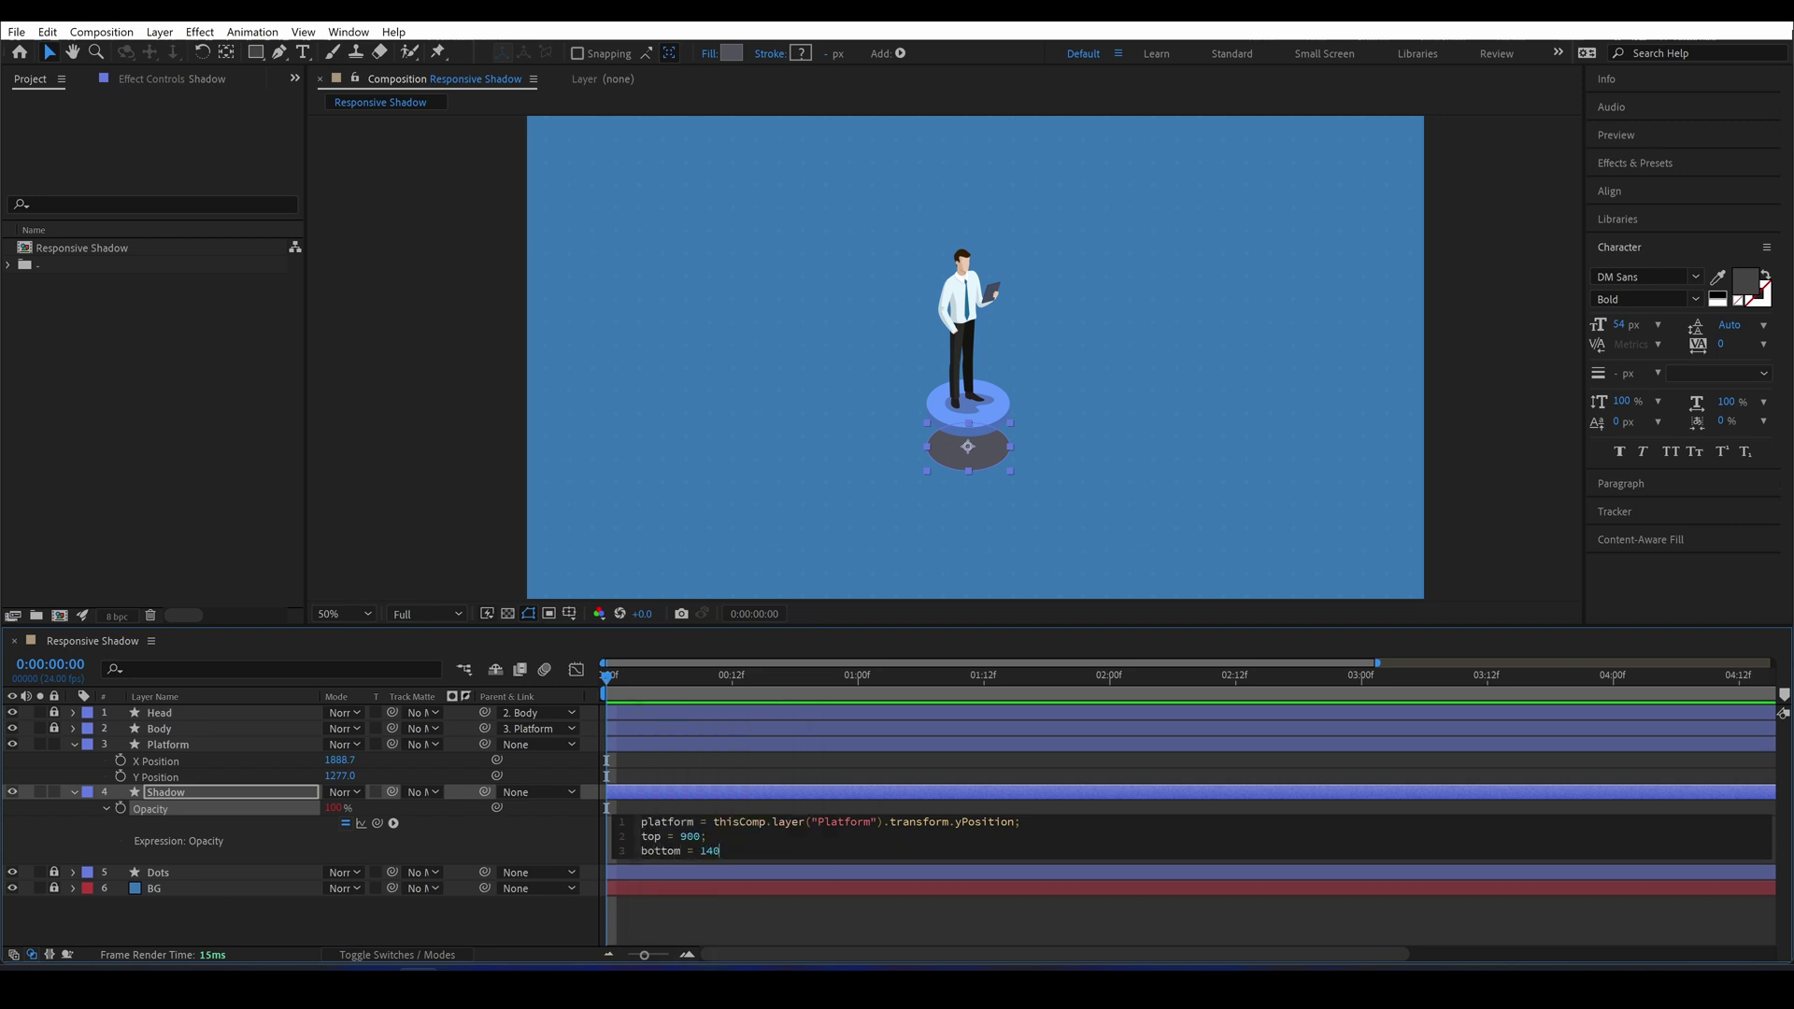
pyautogui.write('0;')
pyautogui.press('Return')
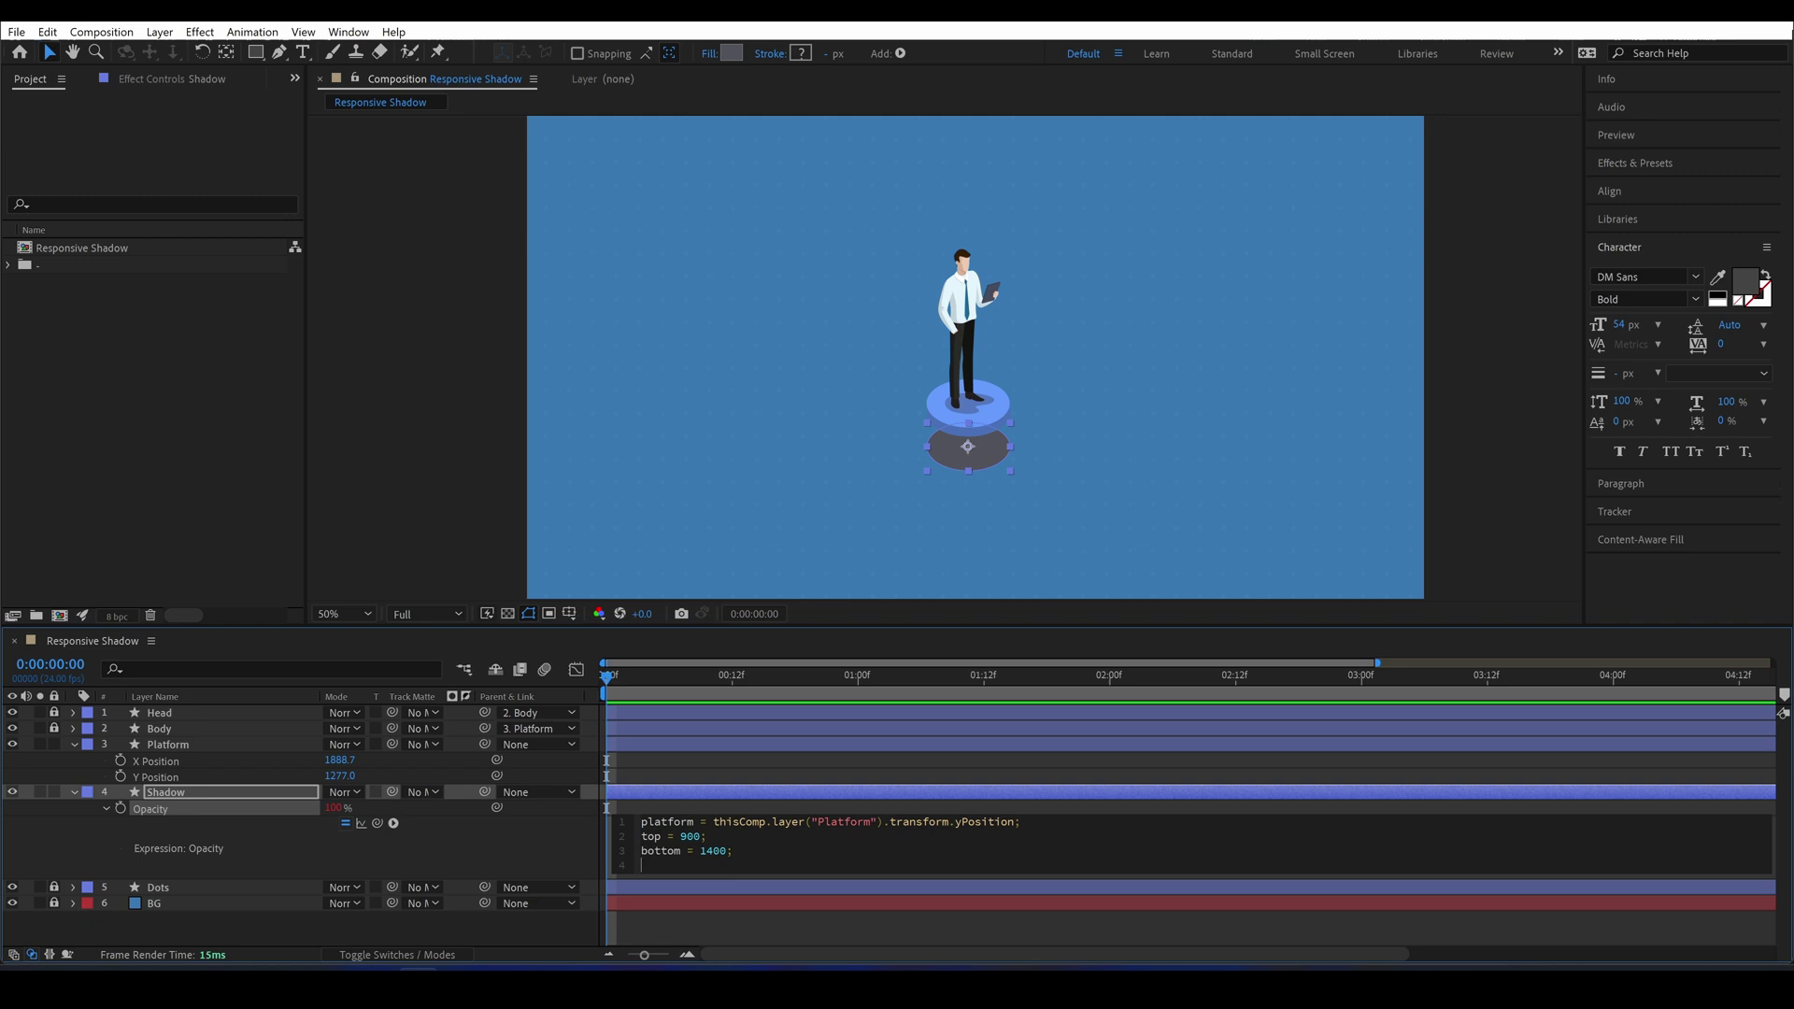
pyautogui.write('rangedistance = bottom-top')
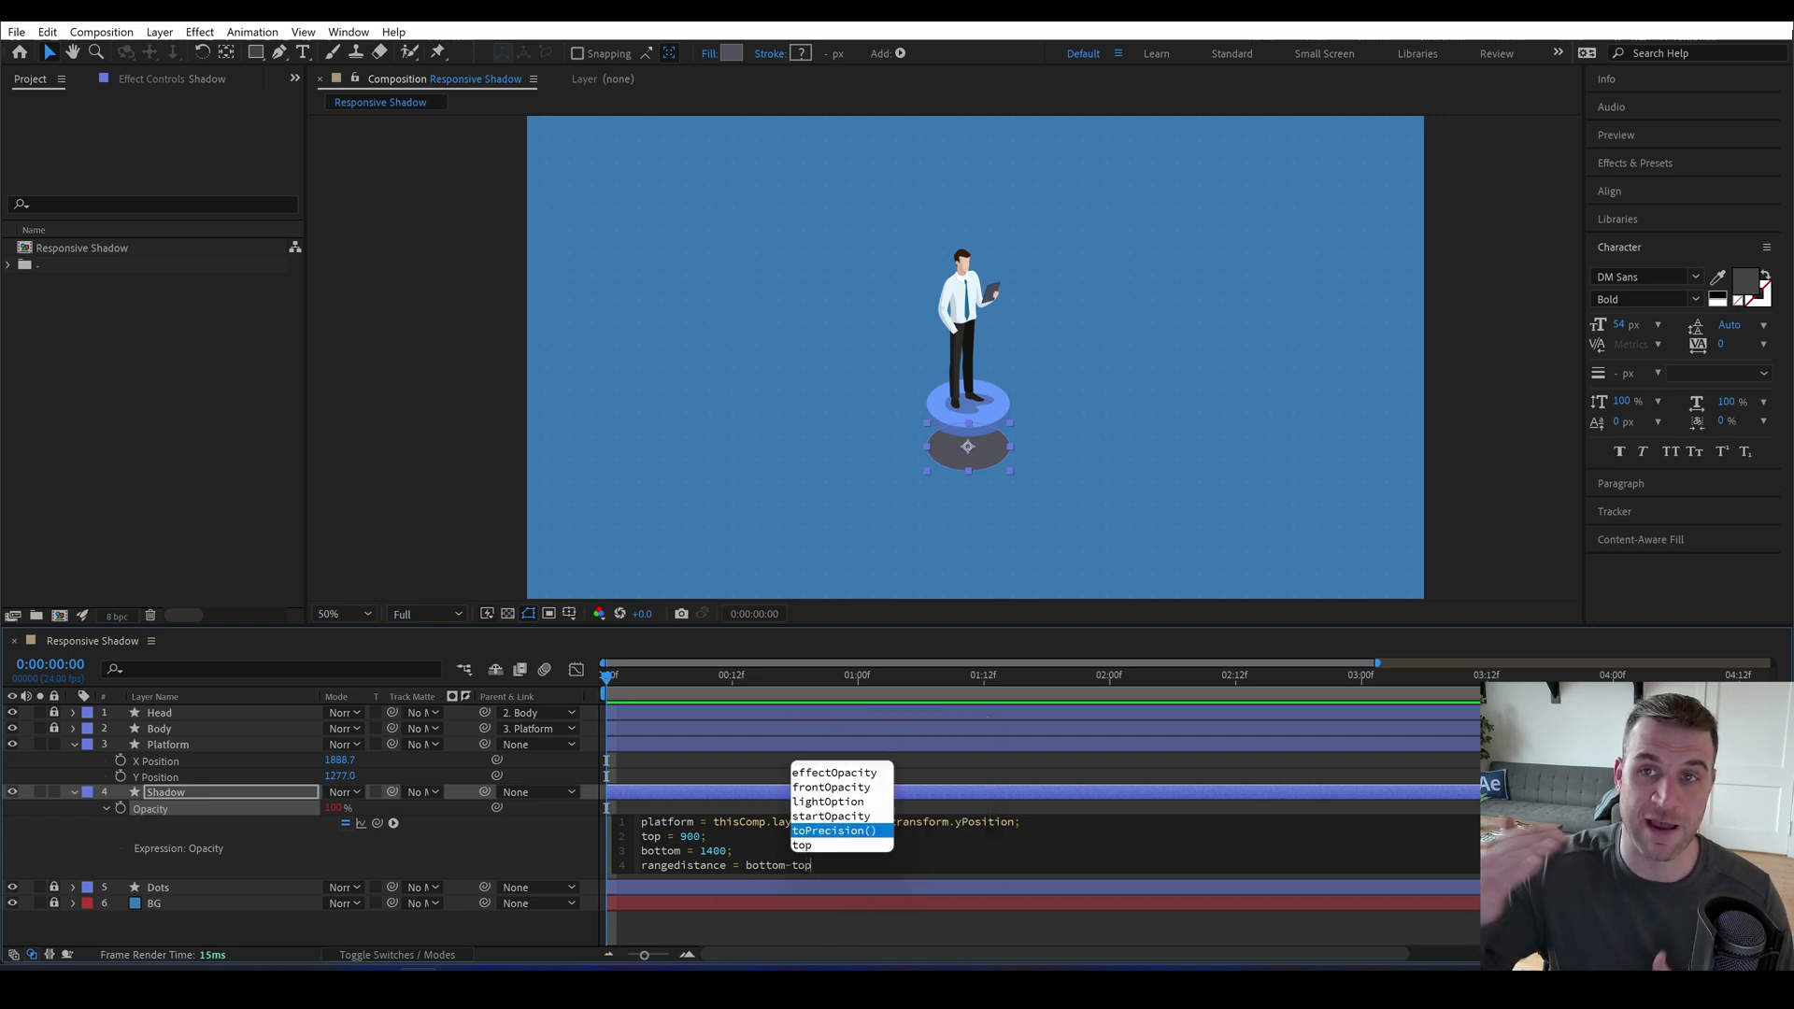
pyautogui.write(';')
# Add percentagefrombottom and percentagefromtop lines over rangedistance, ending with percentagefromtop*value.
pyautogui.press('Return')
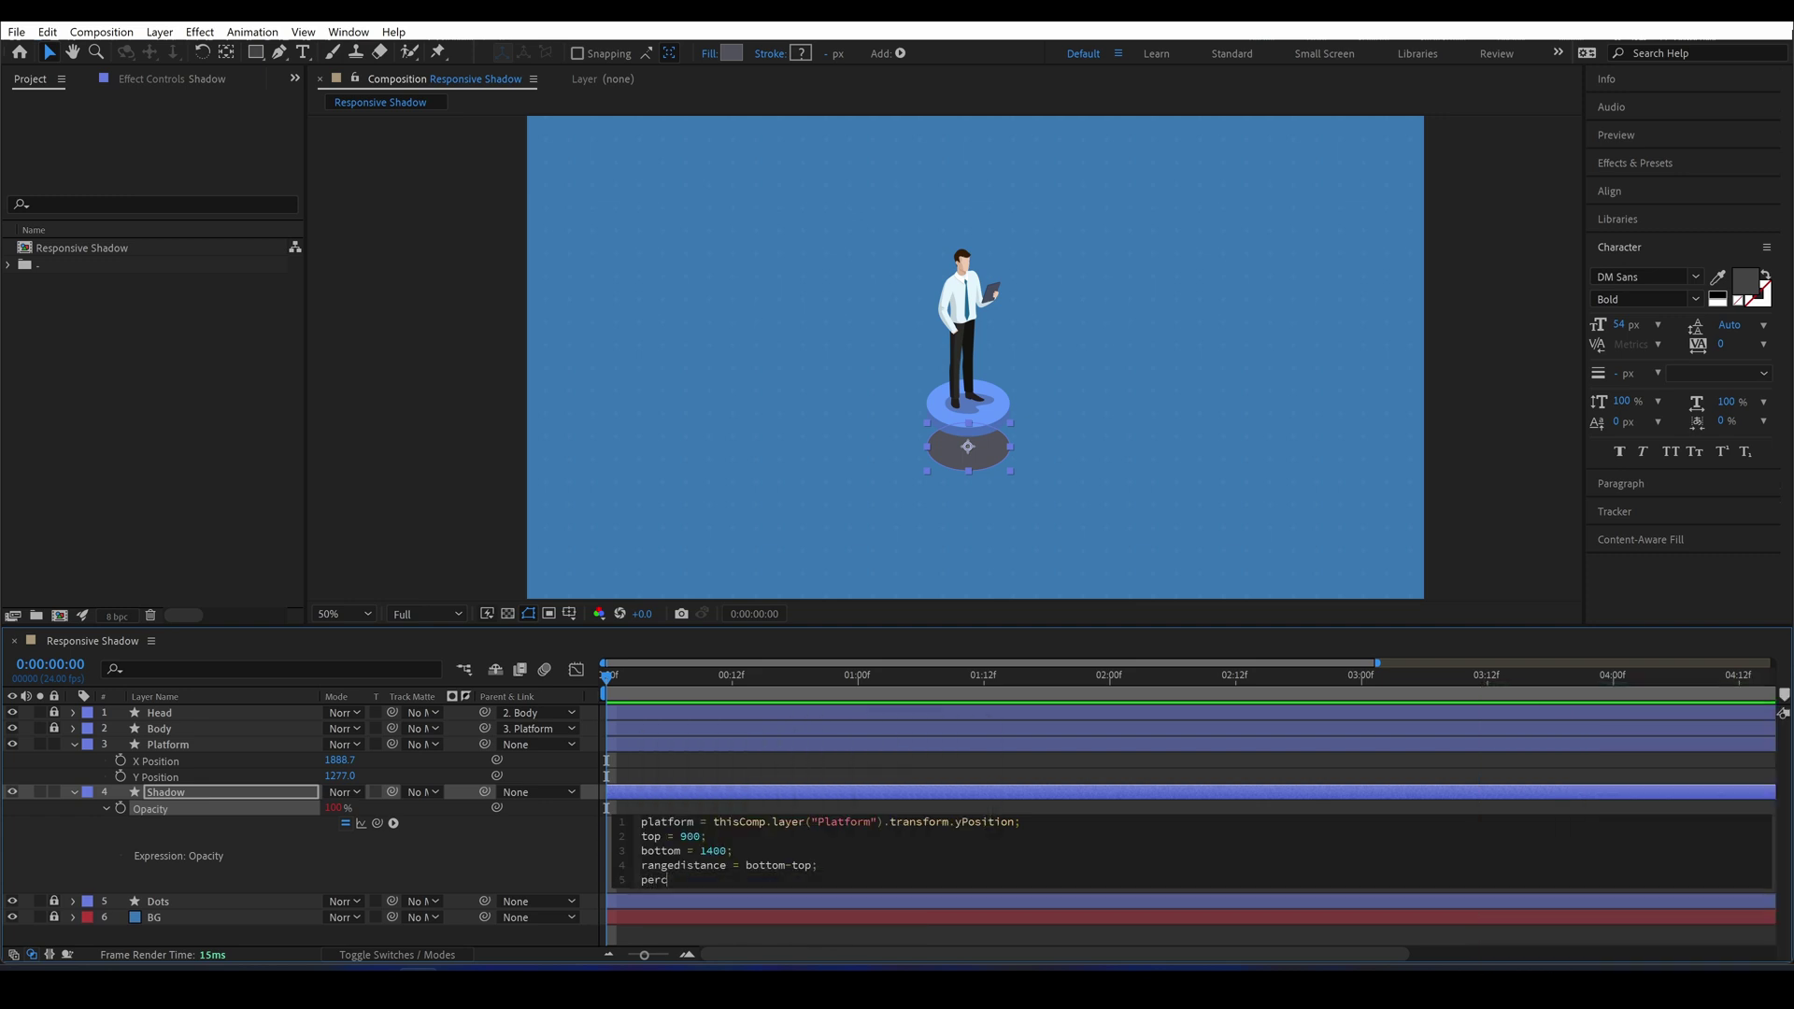
pyautogui.write('percentagefrombottom= ()')
pyautogui.write('bottom')
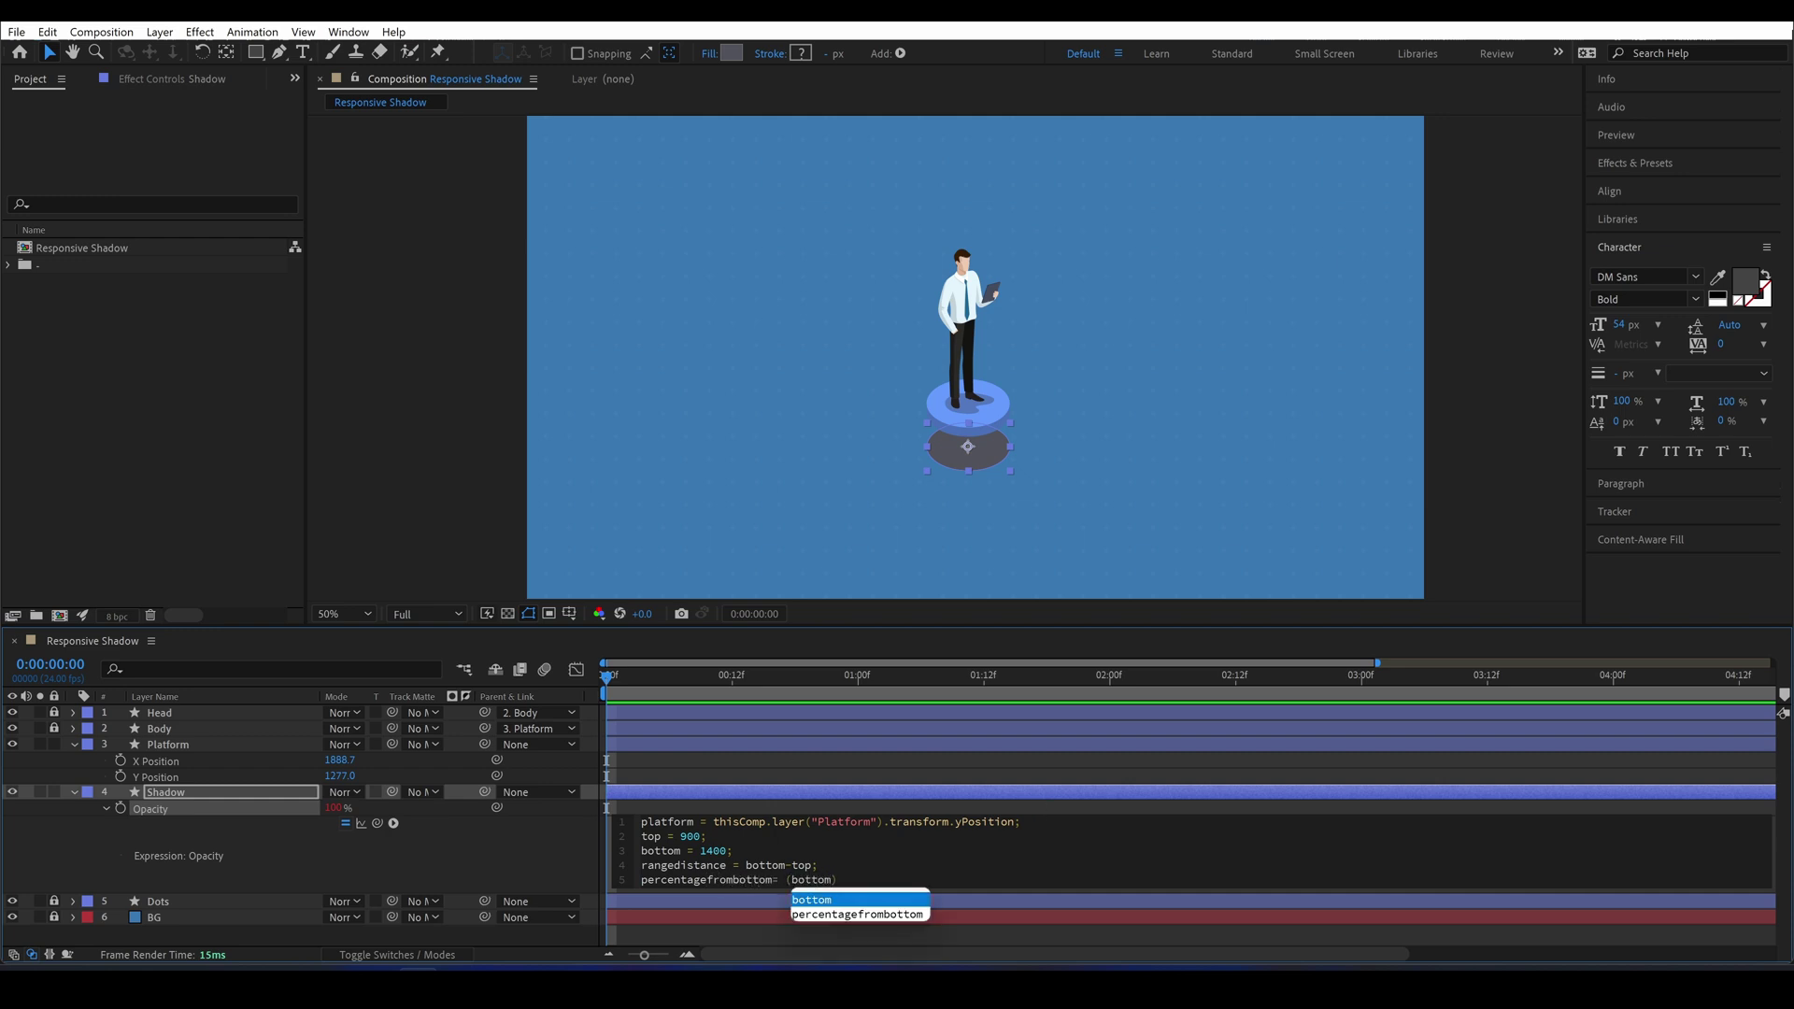
pyautogui.write('-platform')
pyautogui.write('/')
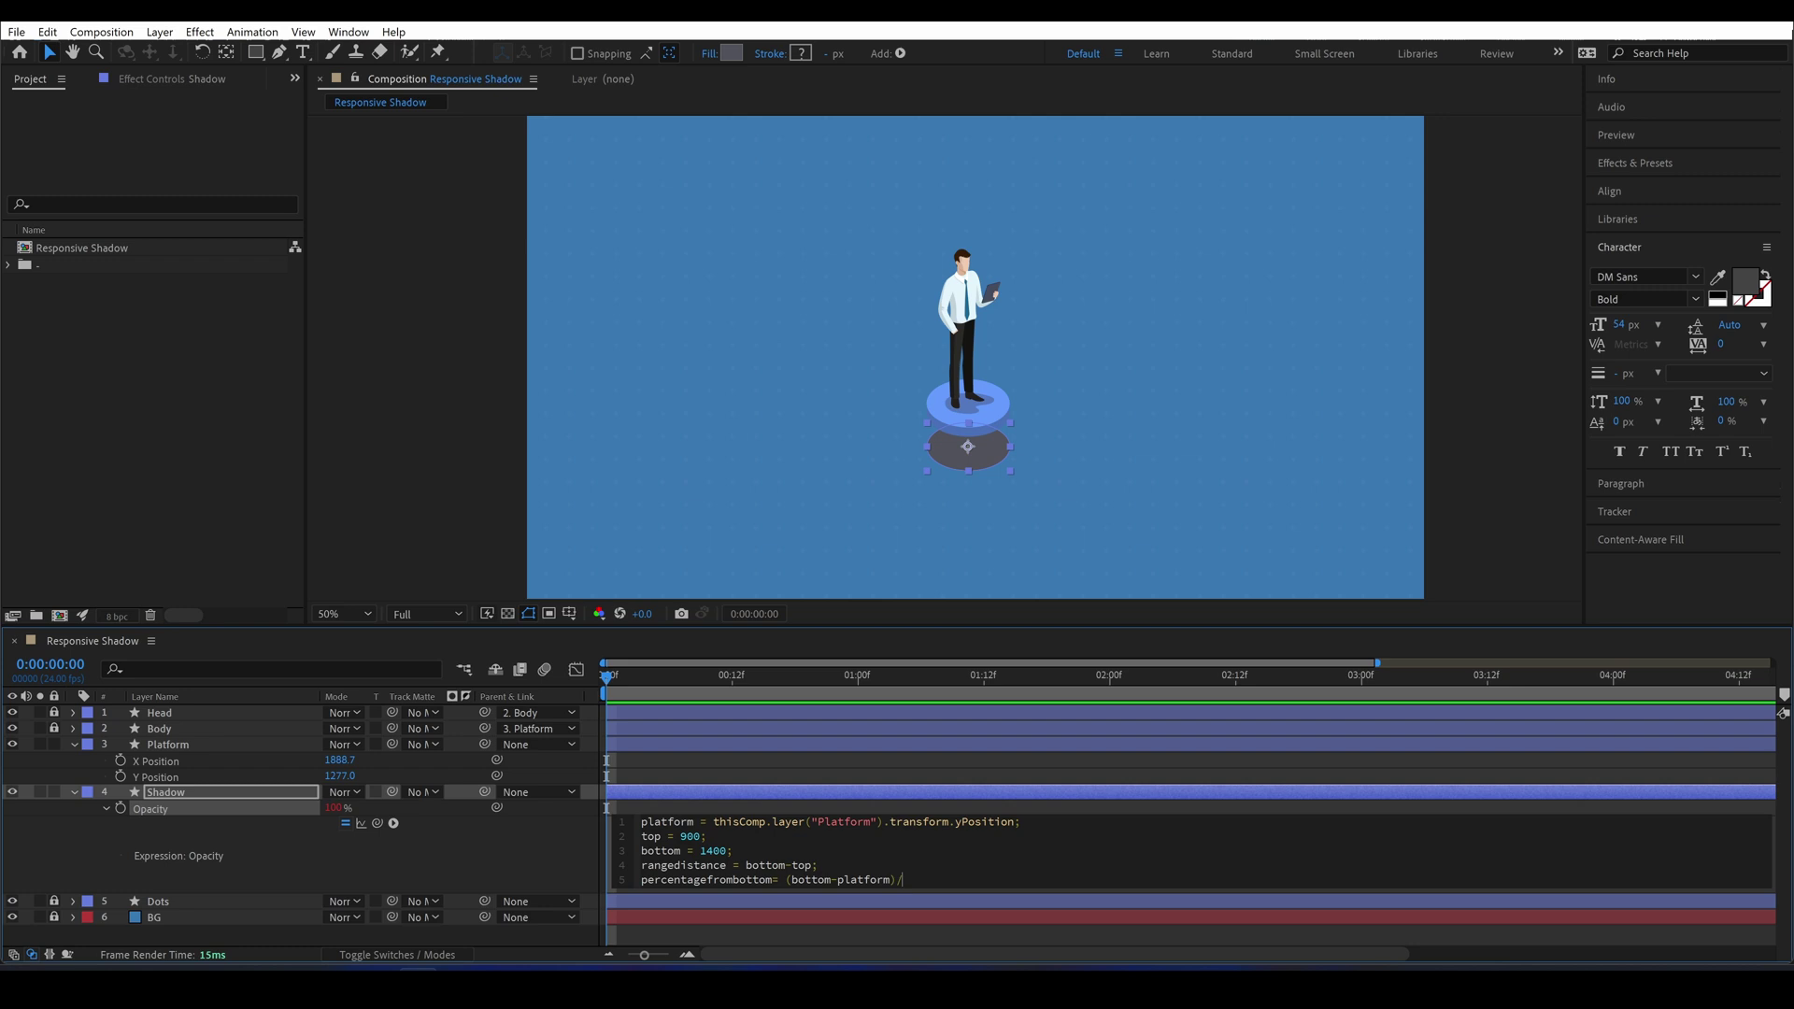
pyautogui.write('rangedistance;')
pyautogui.press('Return')
pyautogui.write('p')
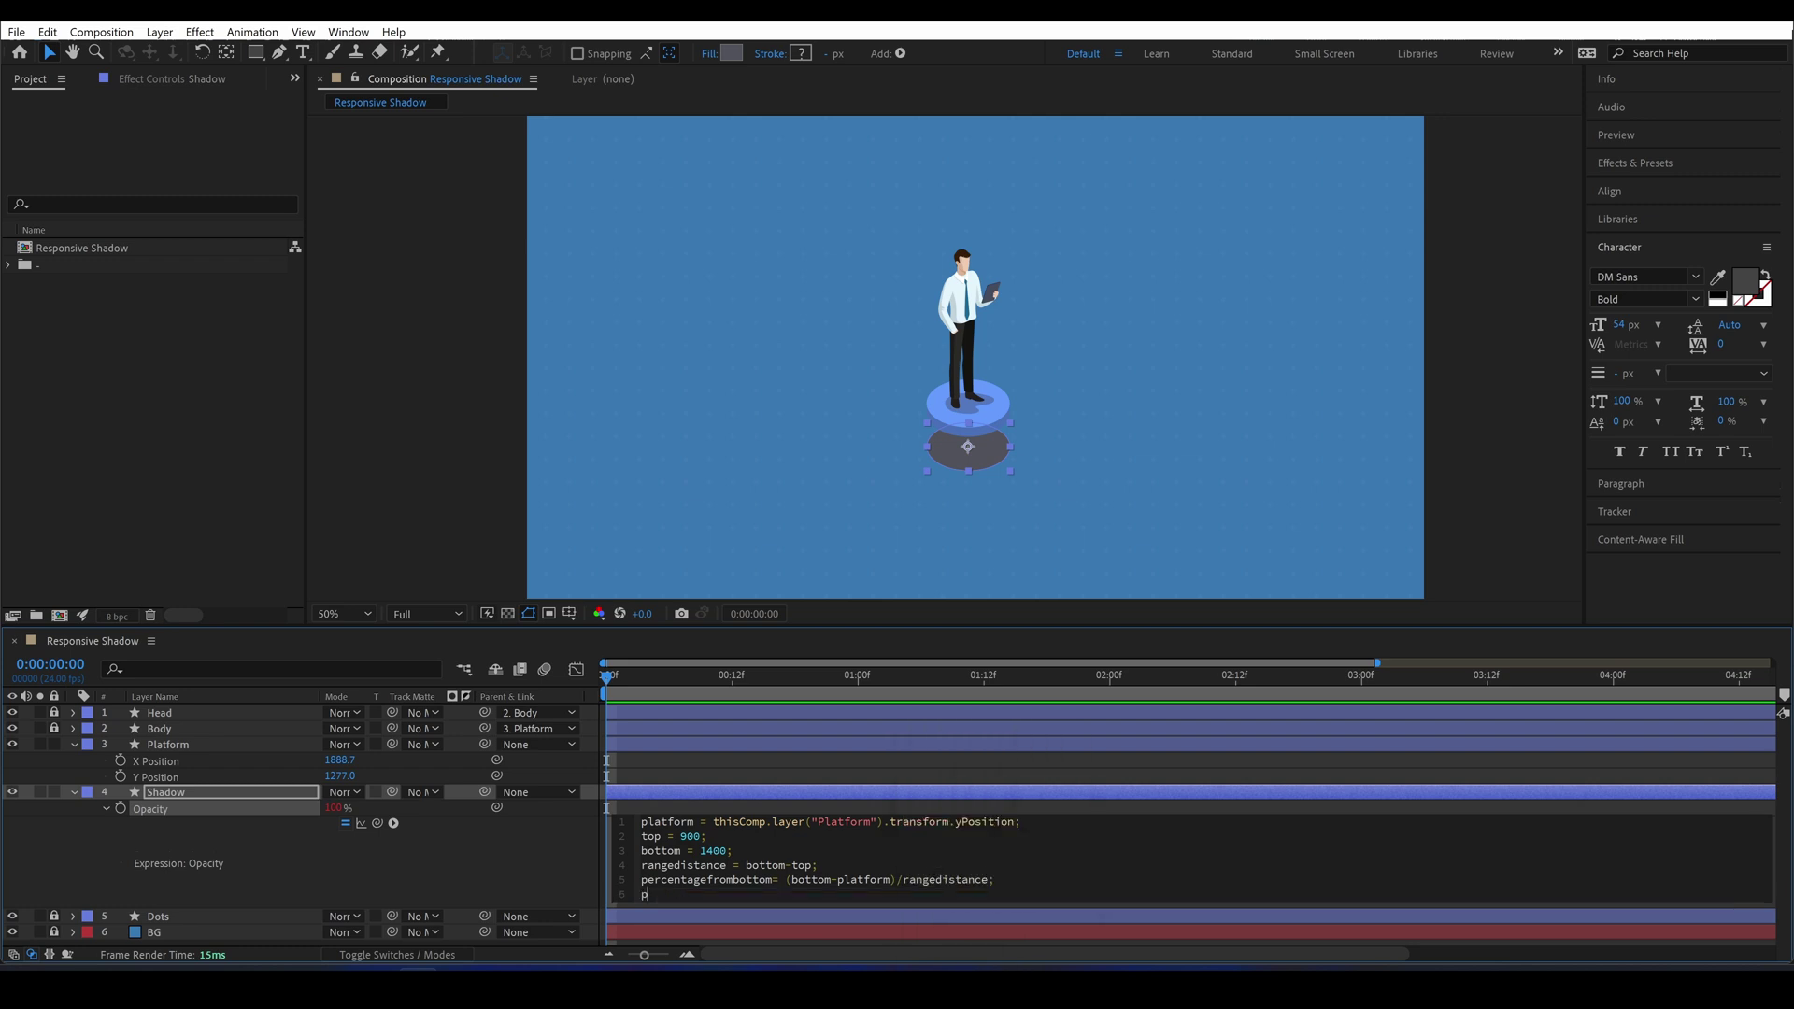
pyautogui.write('ercentagefromtop =')
pyautogui.click(747, 879)
pyautogui.click(801, 895)
pyautogui.write('(platfo')
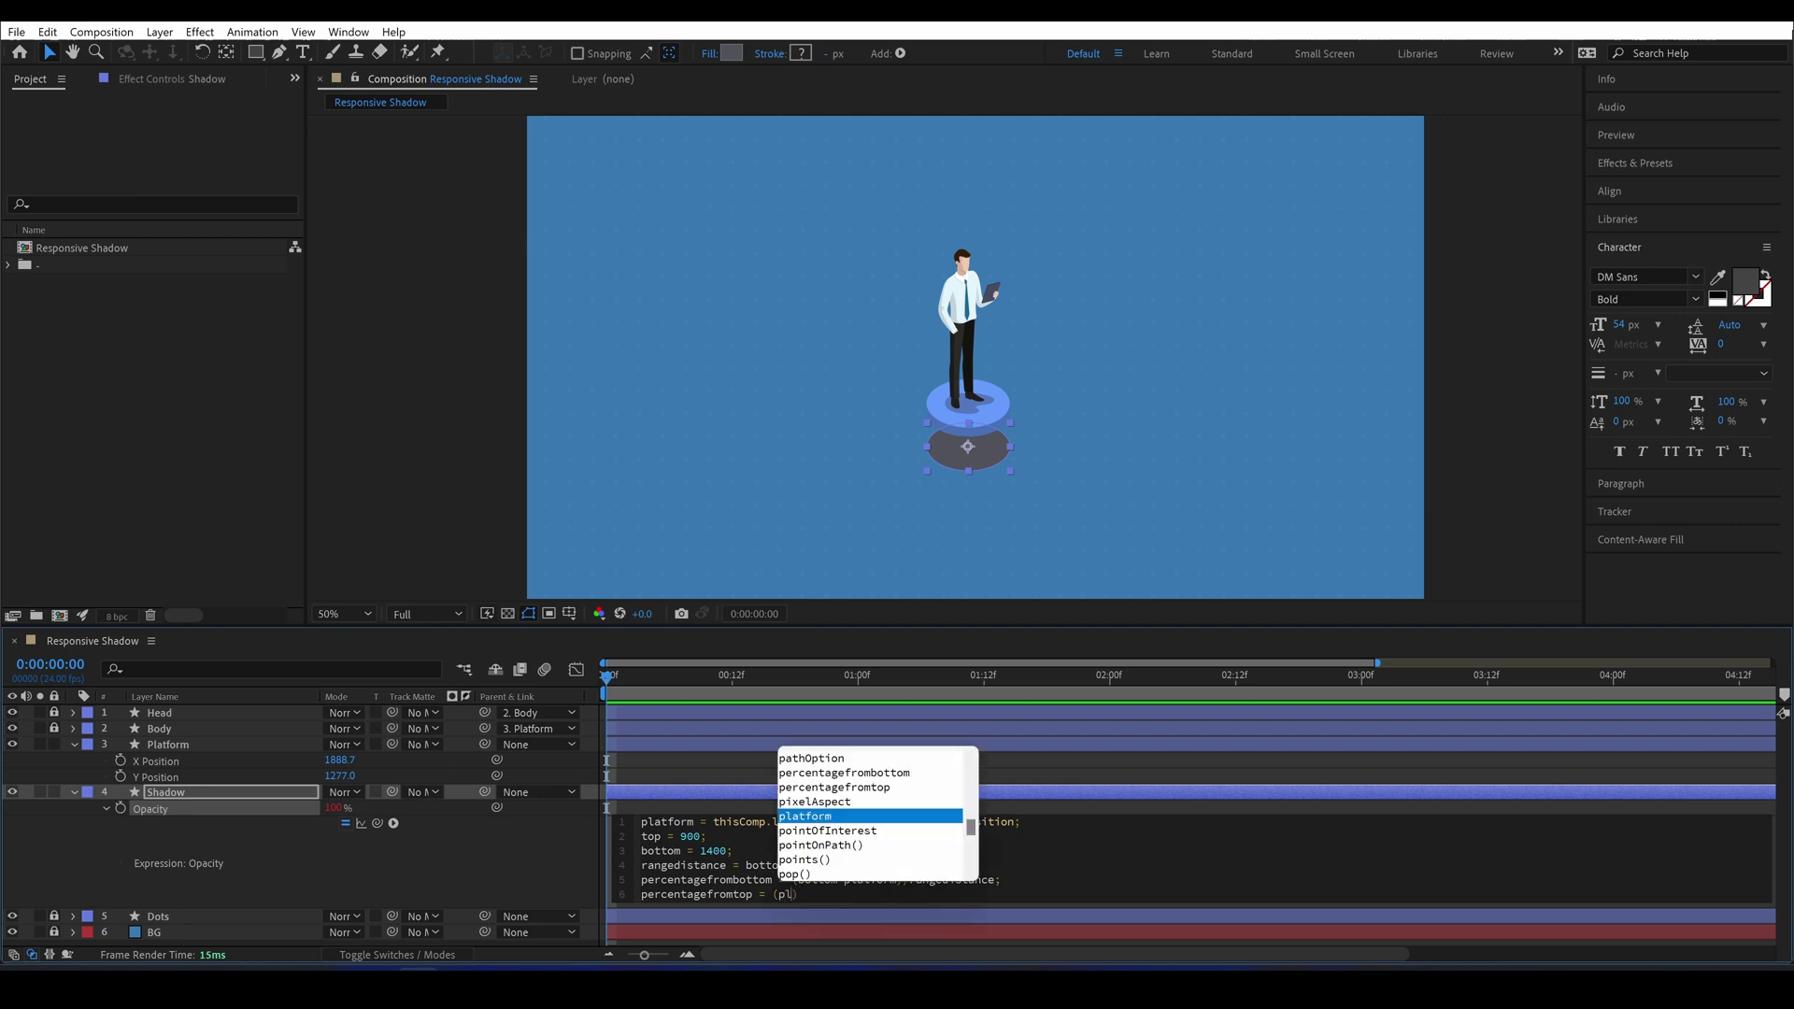
pyautogui.write('rm-top)')
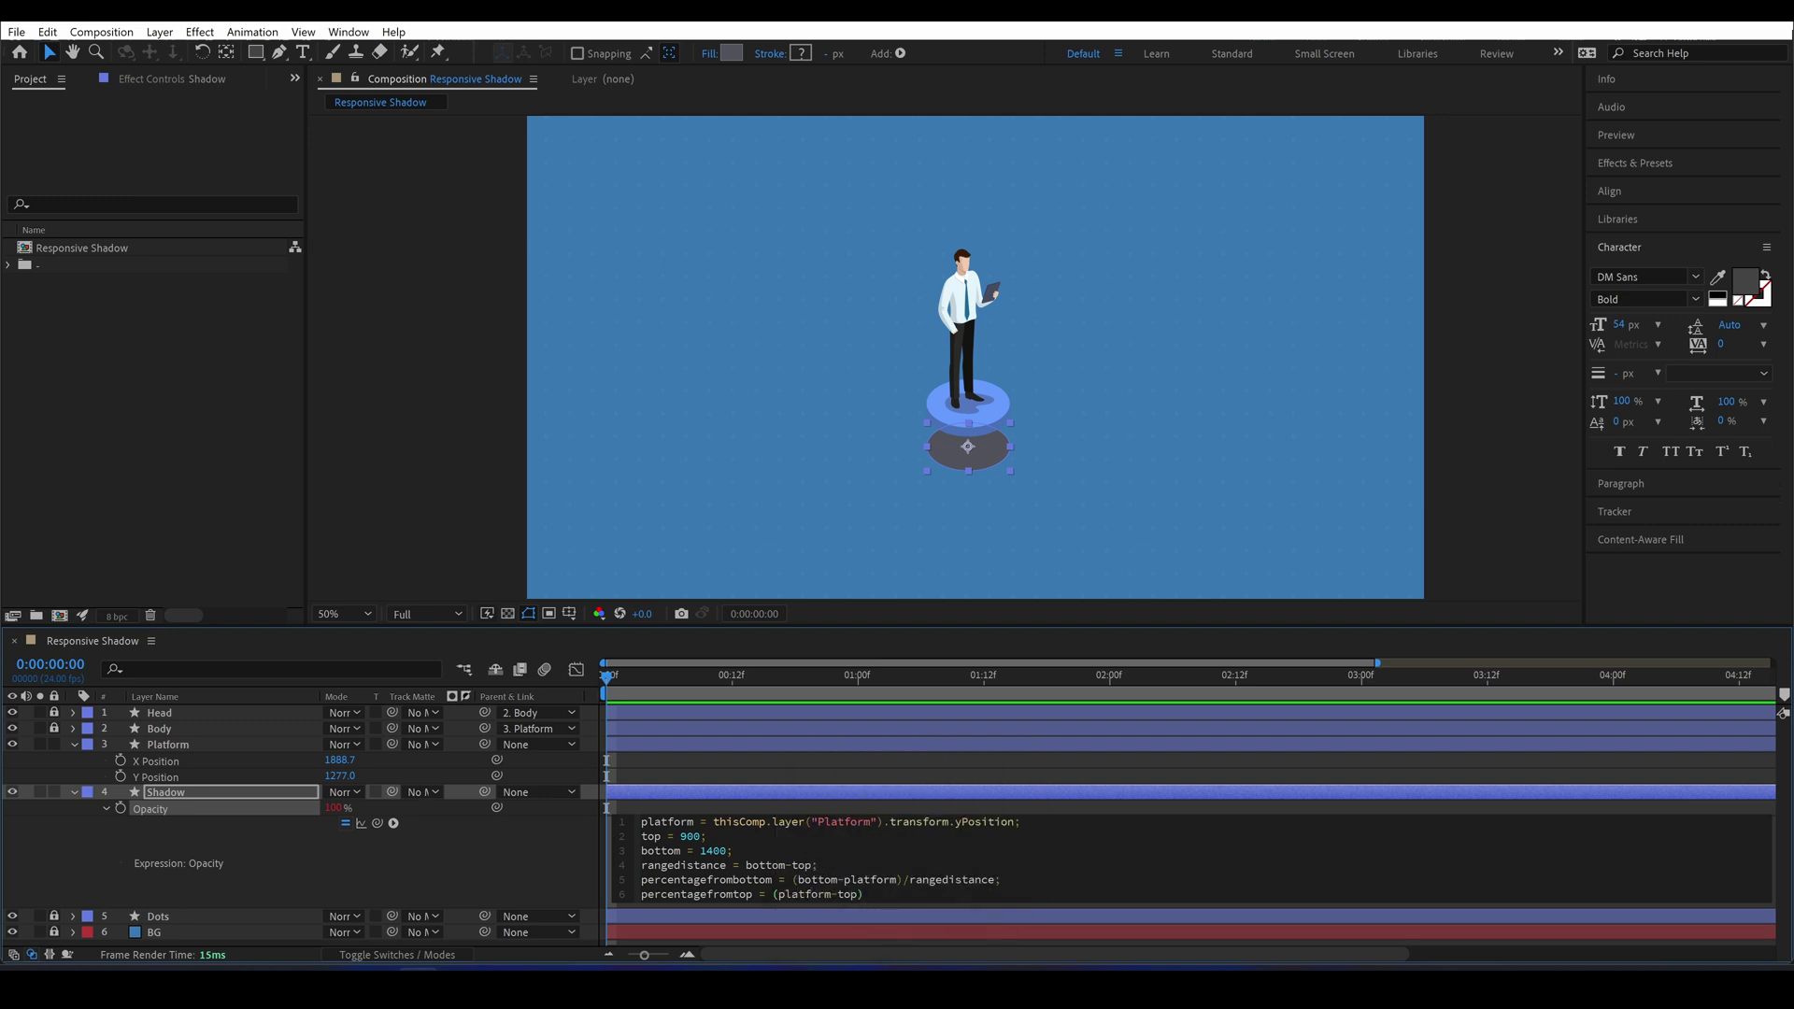
pyautogui.write('/rangedistance;')
pyautogui.press('Return')
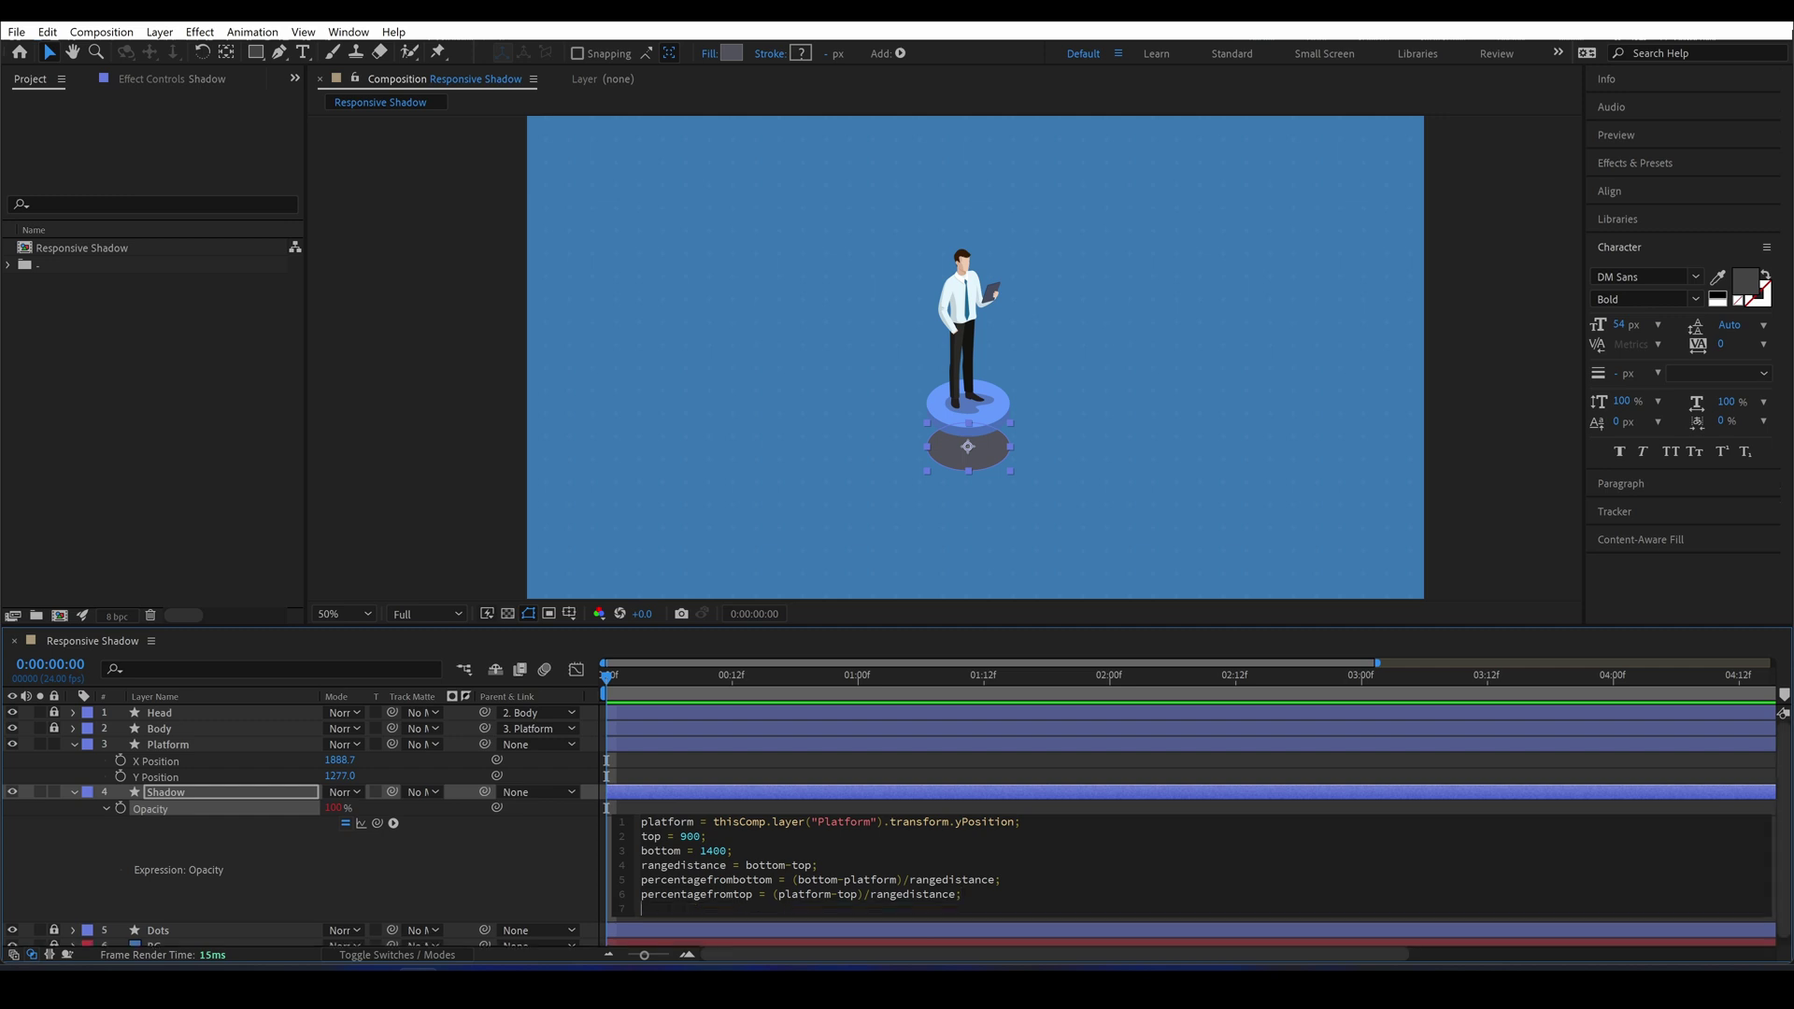
pyautogui.write('percentagef')
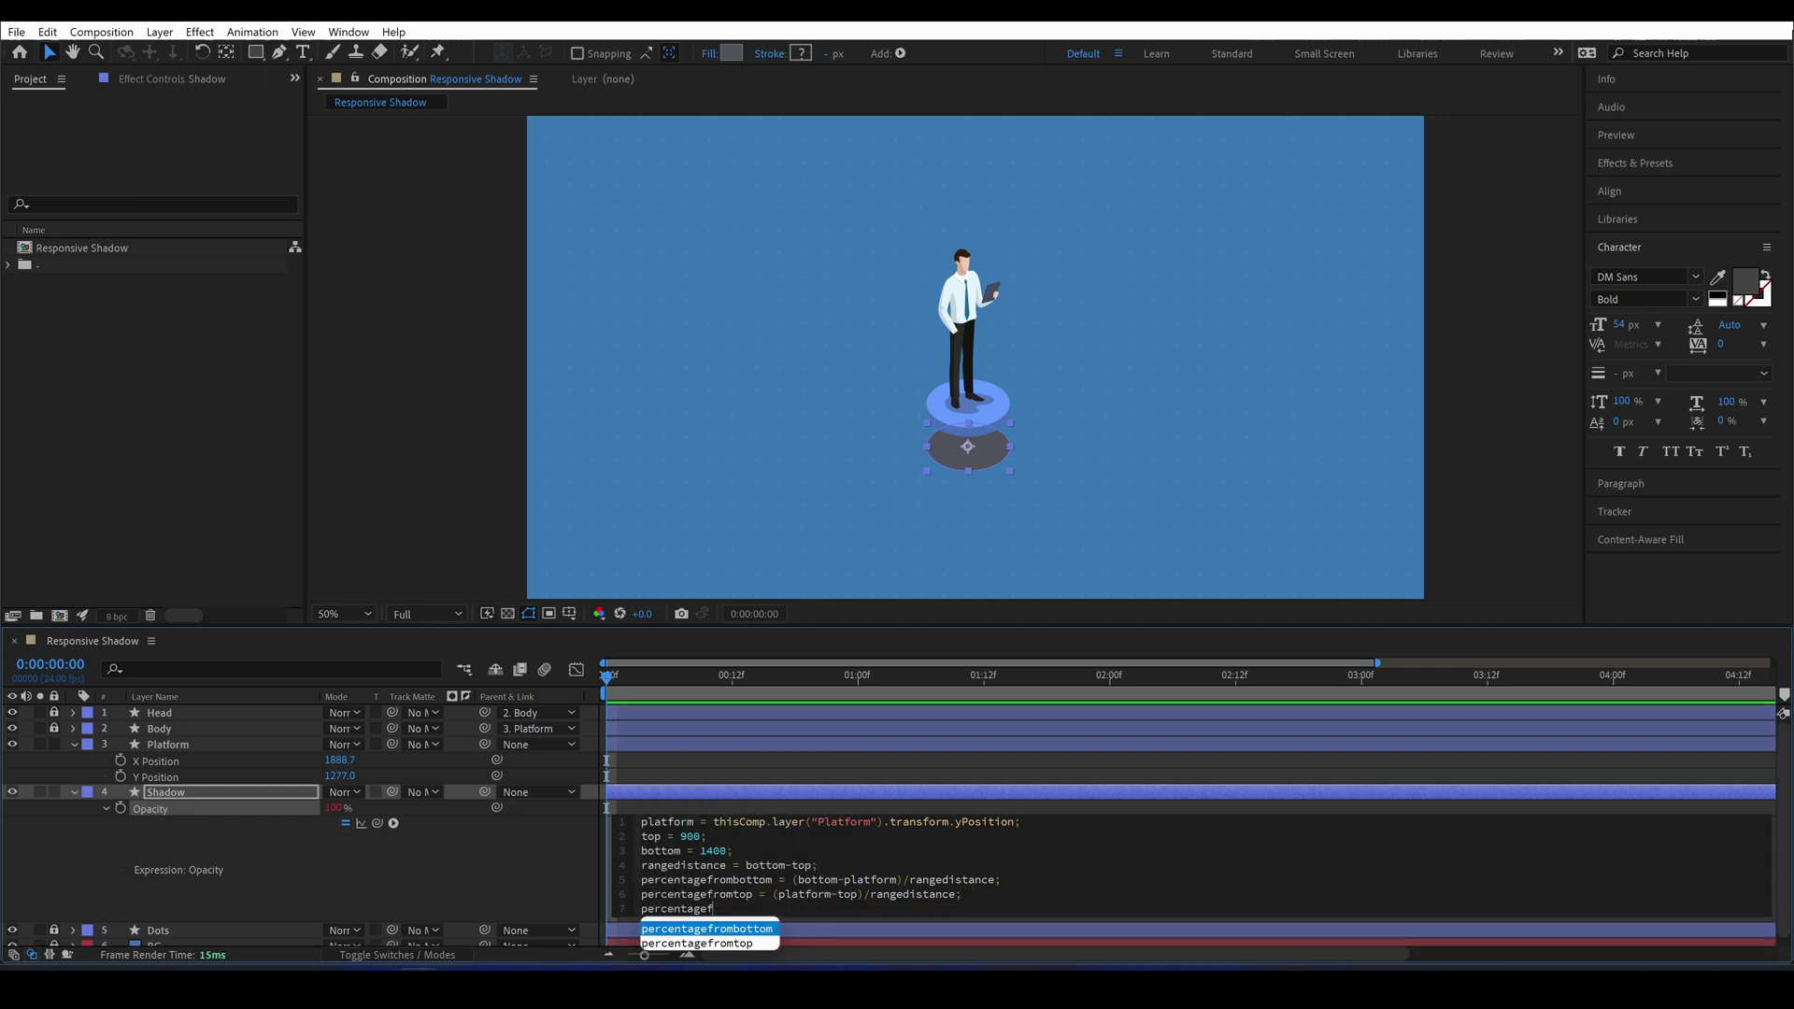
pyautogui.write('romtop*value')
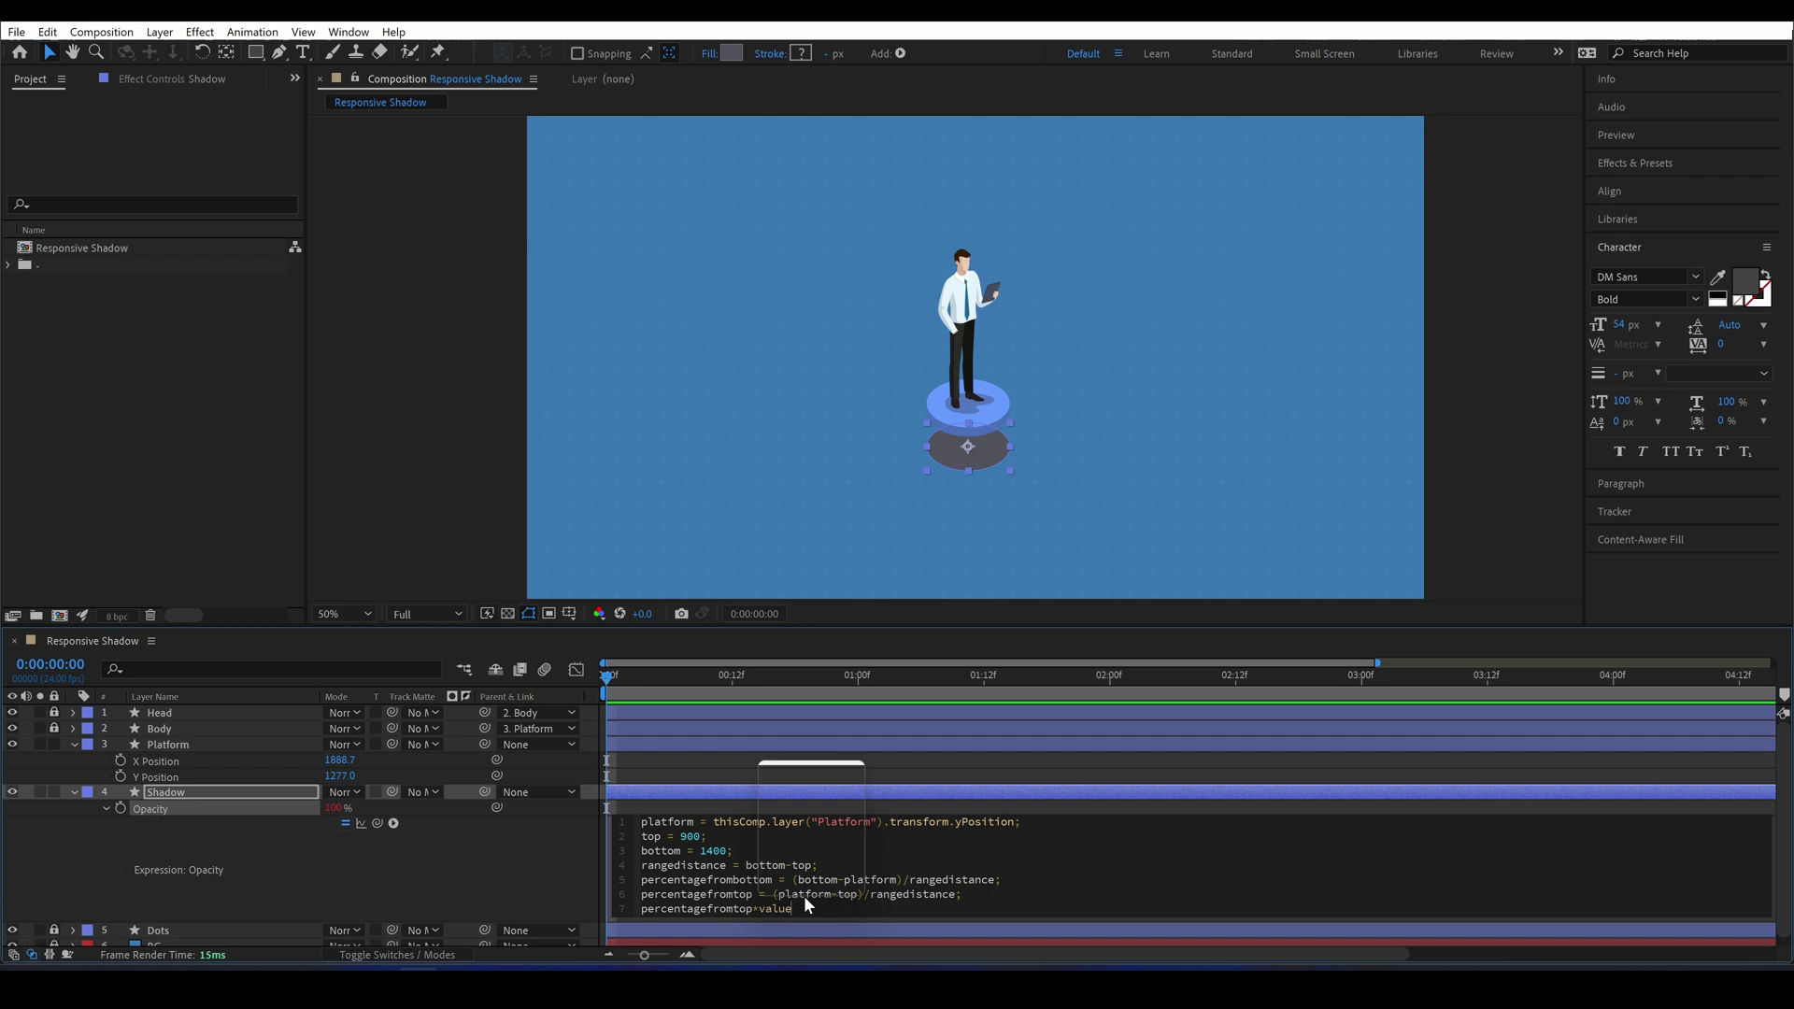
# Commit the expression and test by moving the platform, ending at Y 1337 with about 57% opacity.
pyautogui.click(928, 759)
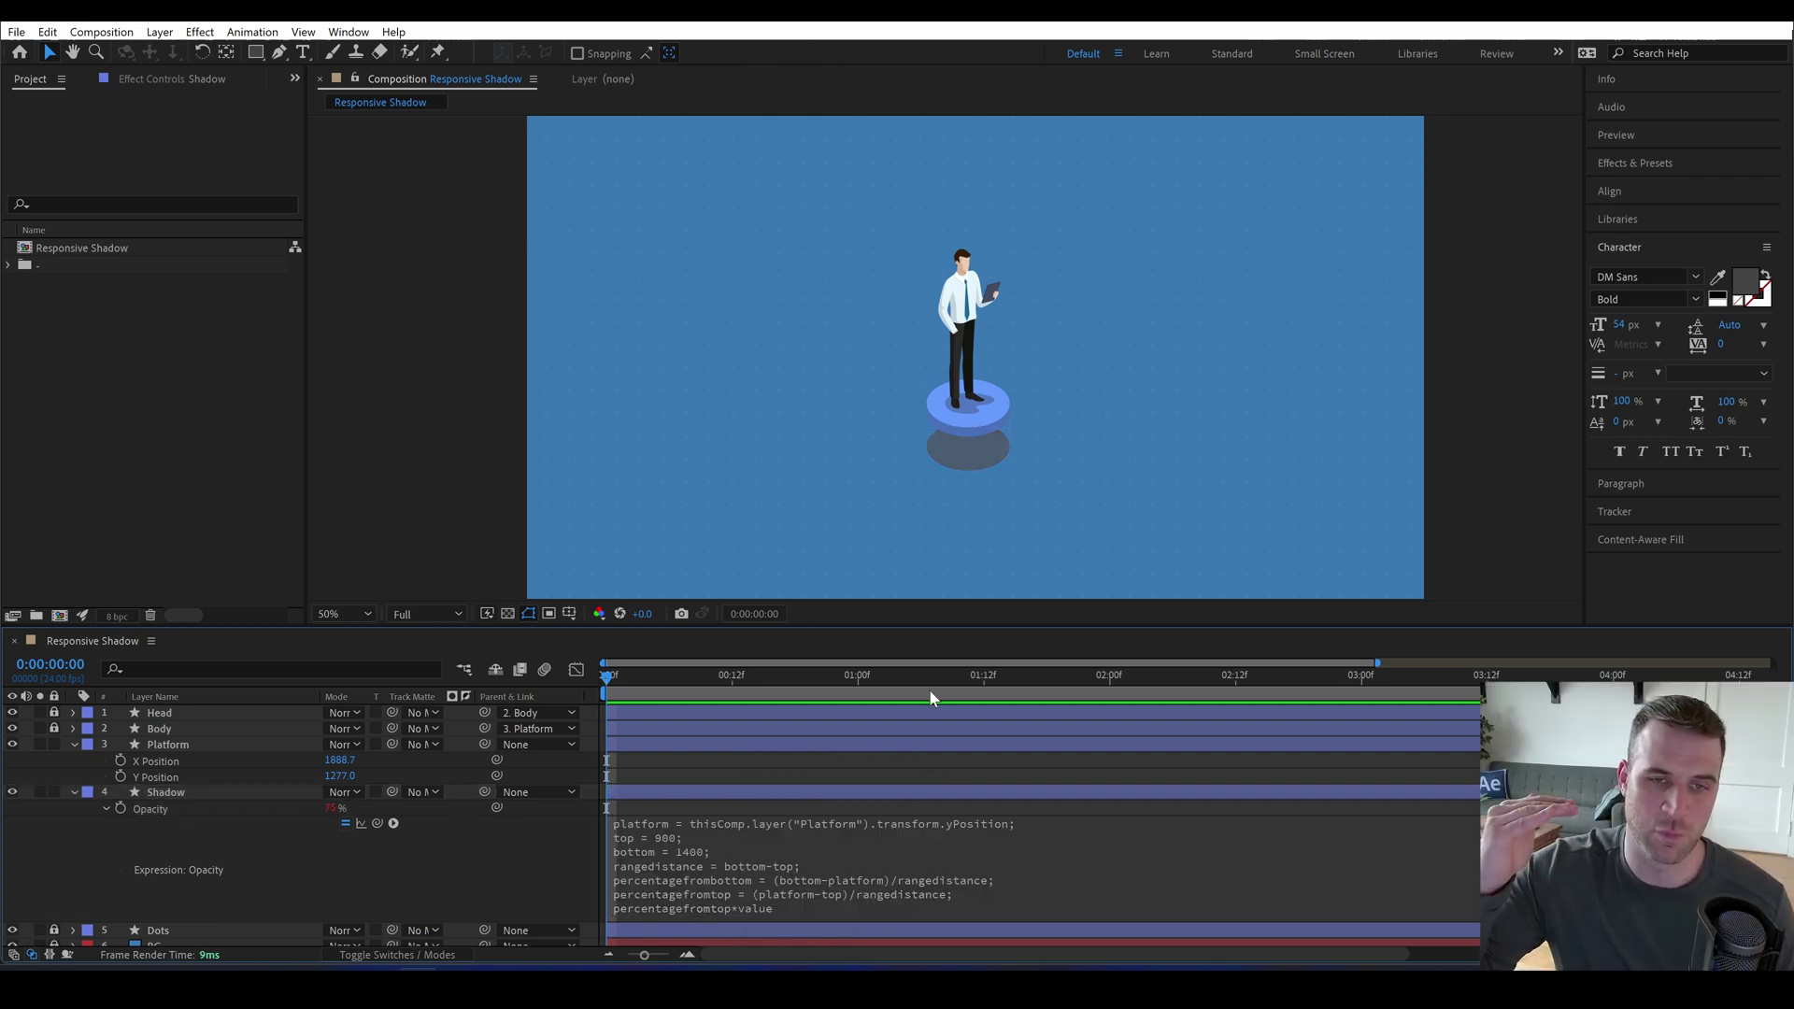
pyautogui.moveTo(995, 418)
pyautogui.mouseDown()
pyautogui.moveTo(991, 327)
pyautogui.moveTo(990, 441)
pyautogui.moveTo(990, 327)
pyautogui.moveTo(995, 391)
pyautogui.mouseUp()
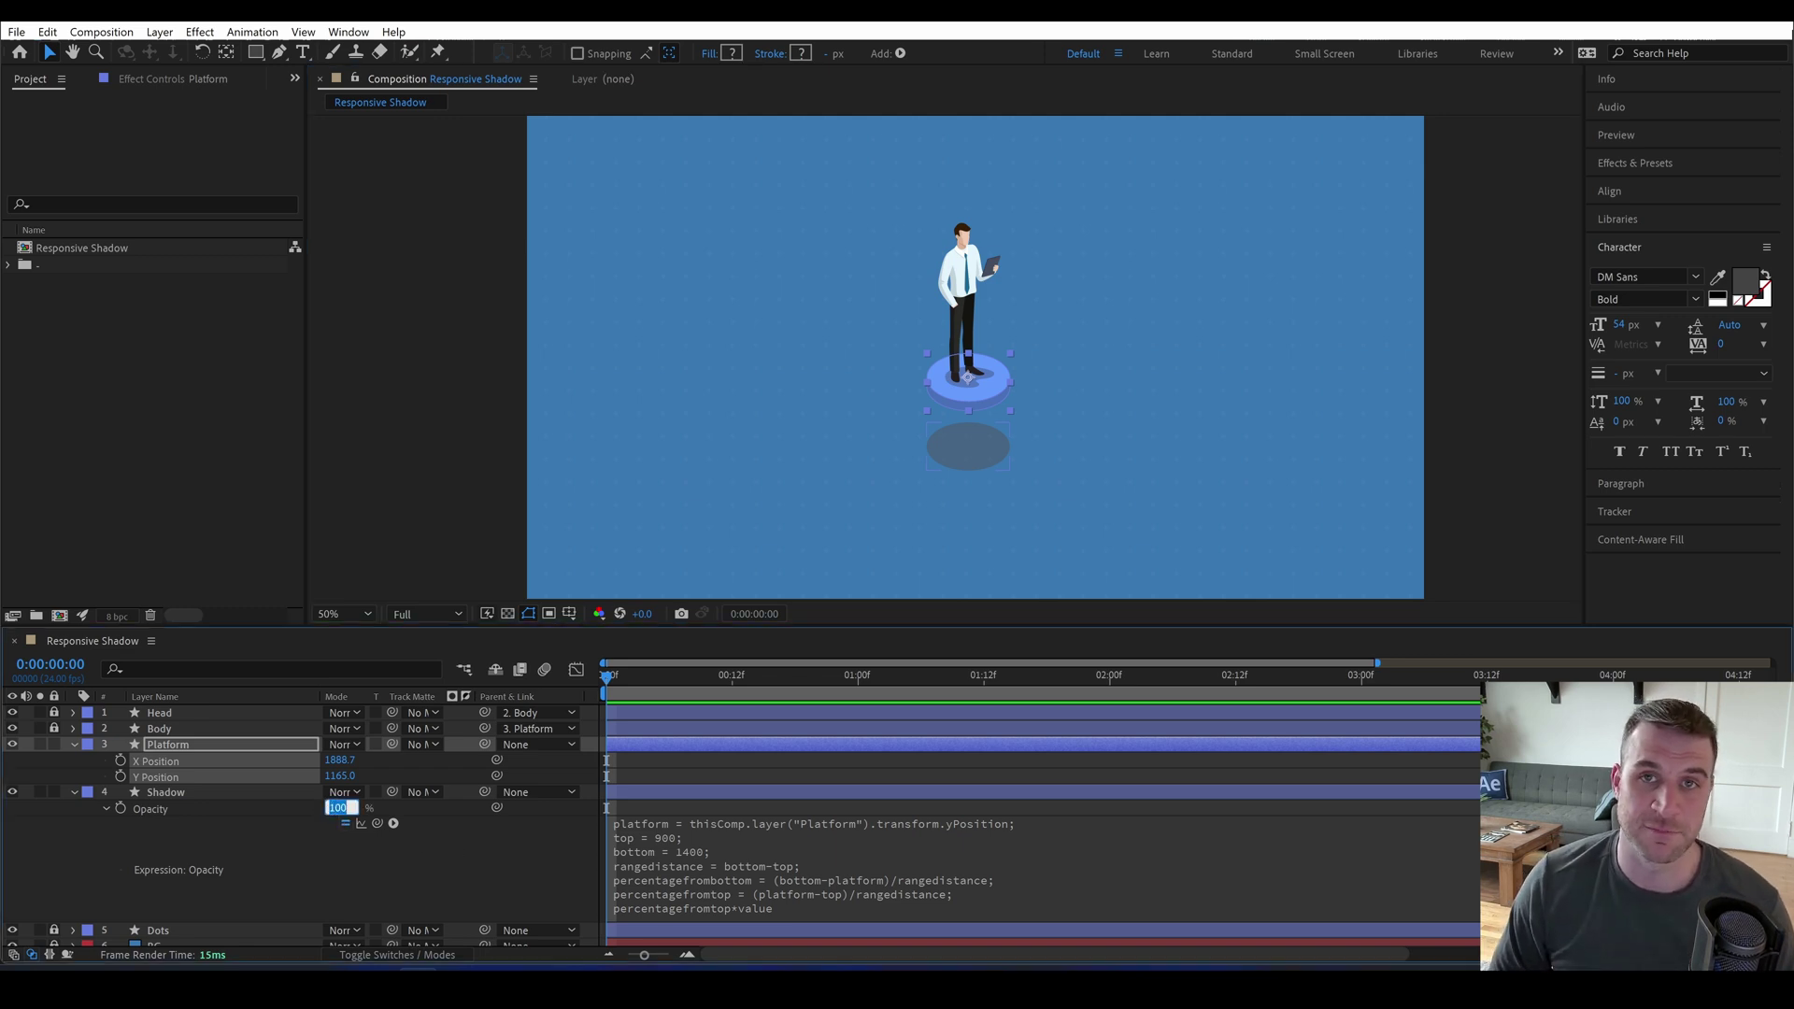
pyautogui.moveTo(334, 816); pyautogui.dragTo(308, 816)
pyautogui.moveTo(977, 382); pyautogui.dragTo(980, 339)
pyautogui.moveTo(332, 809); pyautogui.dragTo(364, 809)
pyautogui.moveTo(981, 356); pyautogui.dragTo(981, 444)
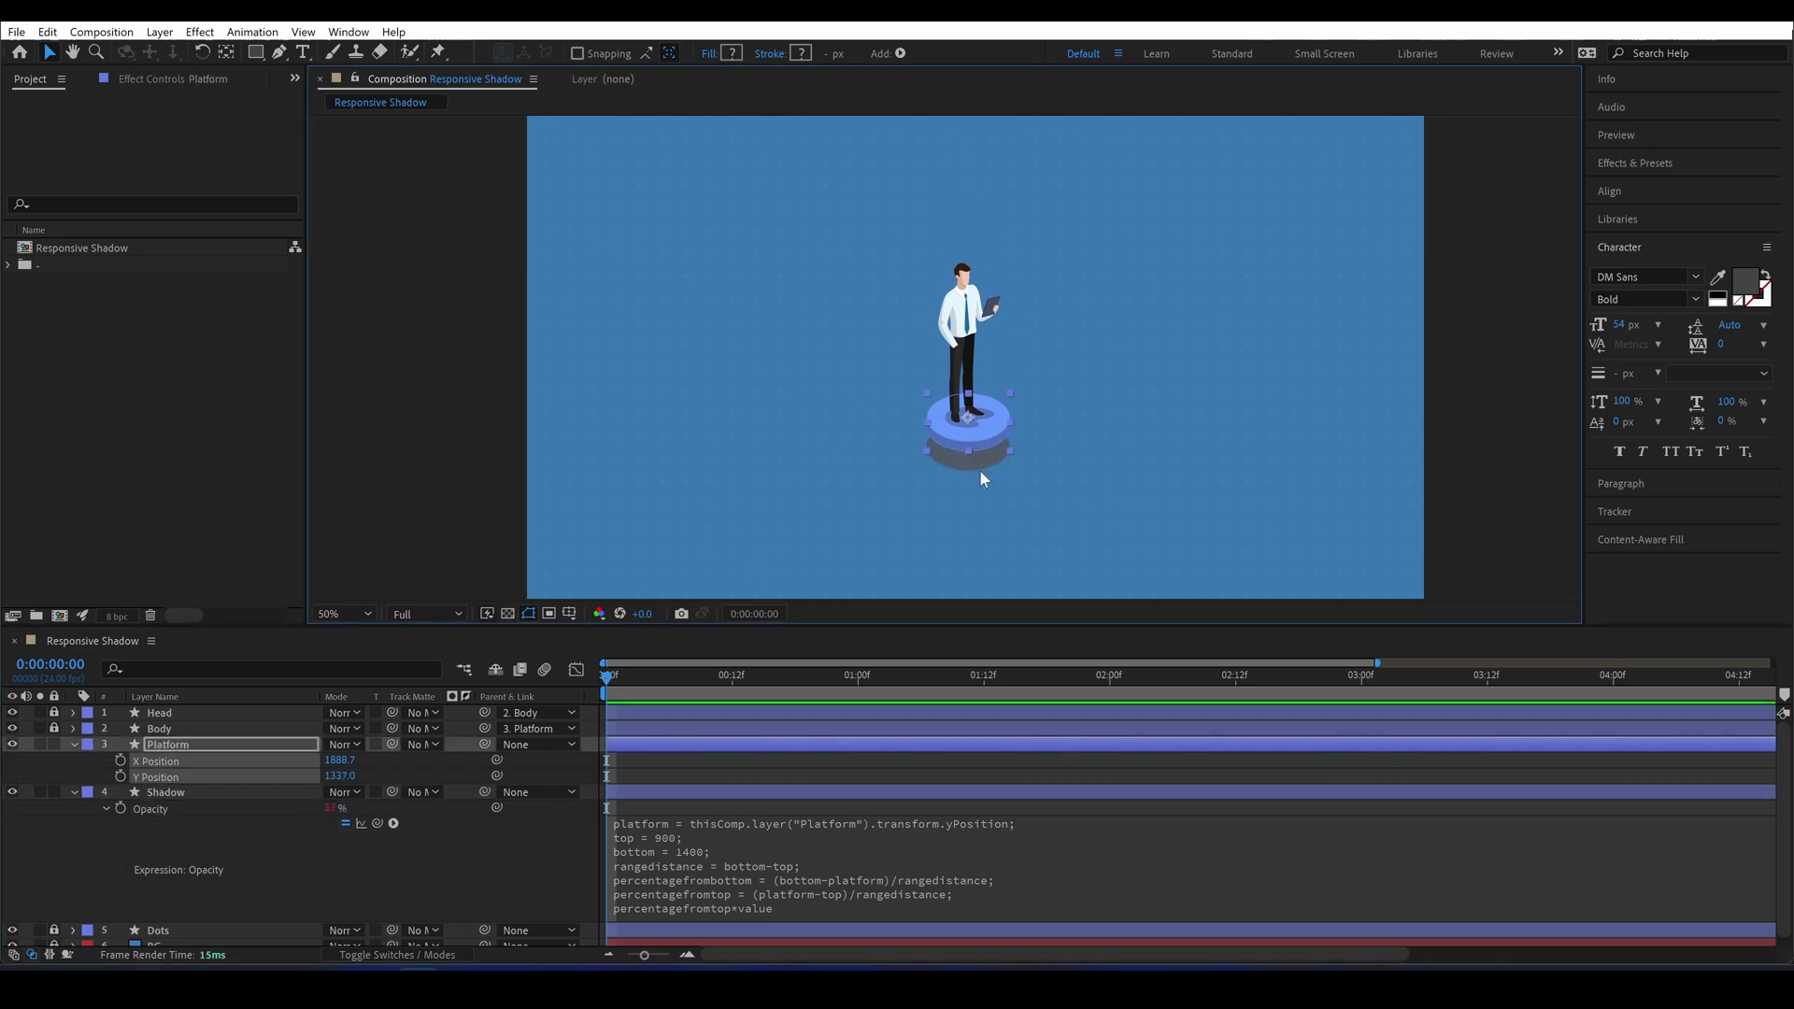
# Apply a Gaussian Blur effect to the Shadow layer.
pyautogui.click(174, 794)
pyautogui.hotkey('ctrl', 'space')
pyautogui.write('gaus')
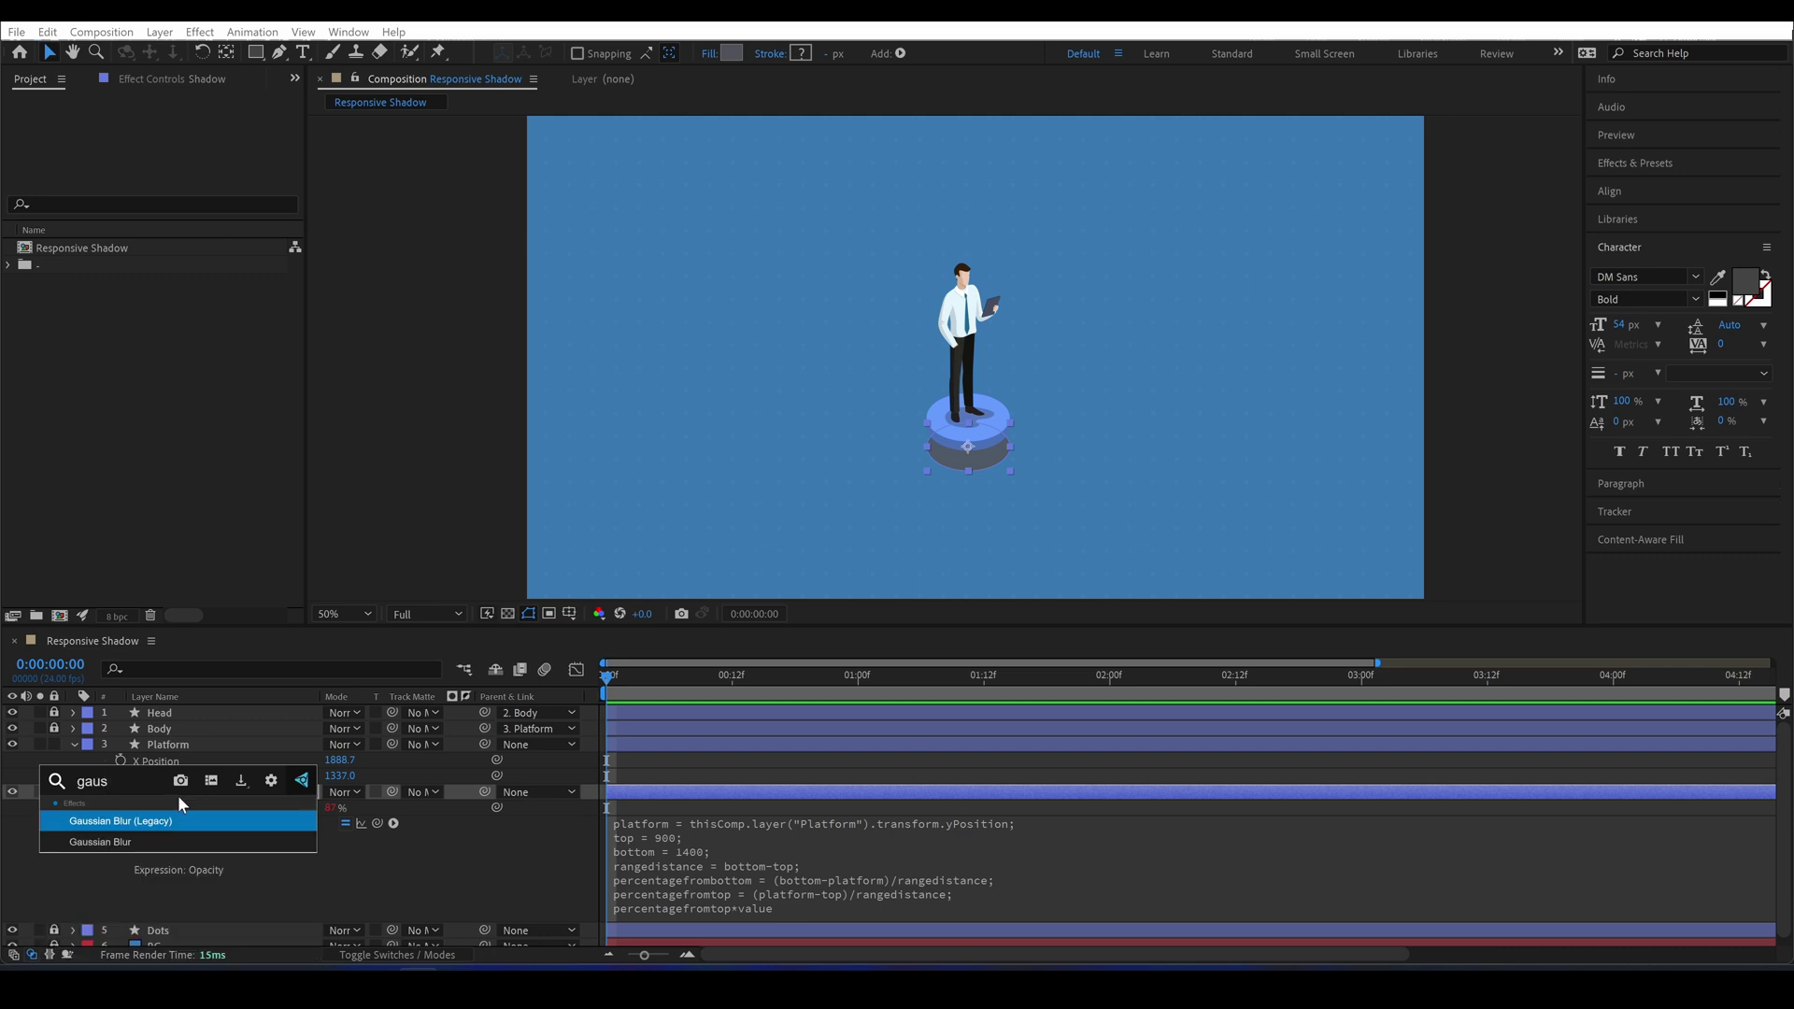
pyautogui.press('Return')
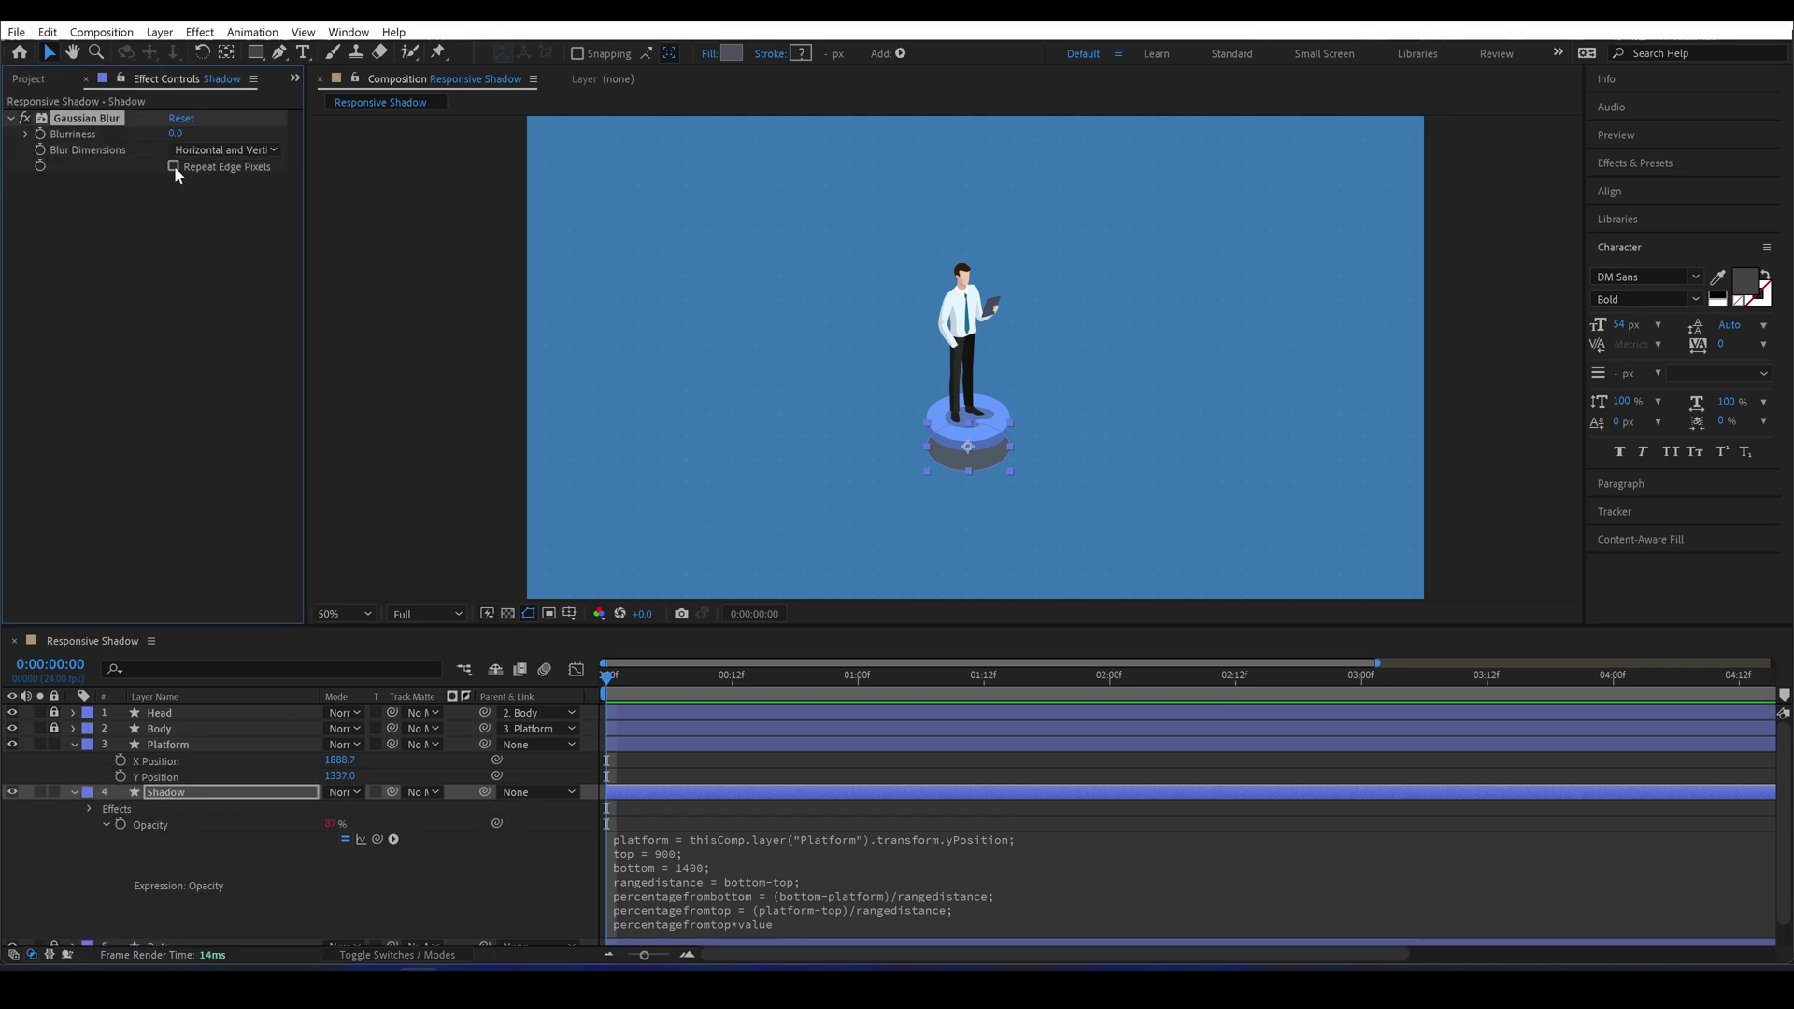
# Paste the Opacity expression into Blurriness, changing the last line to percentagefrombottom*value.
pyautogui.click(649, 873)
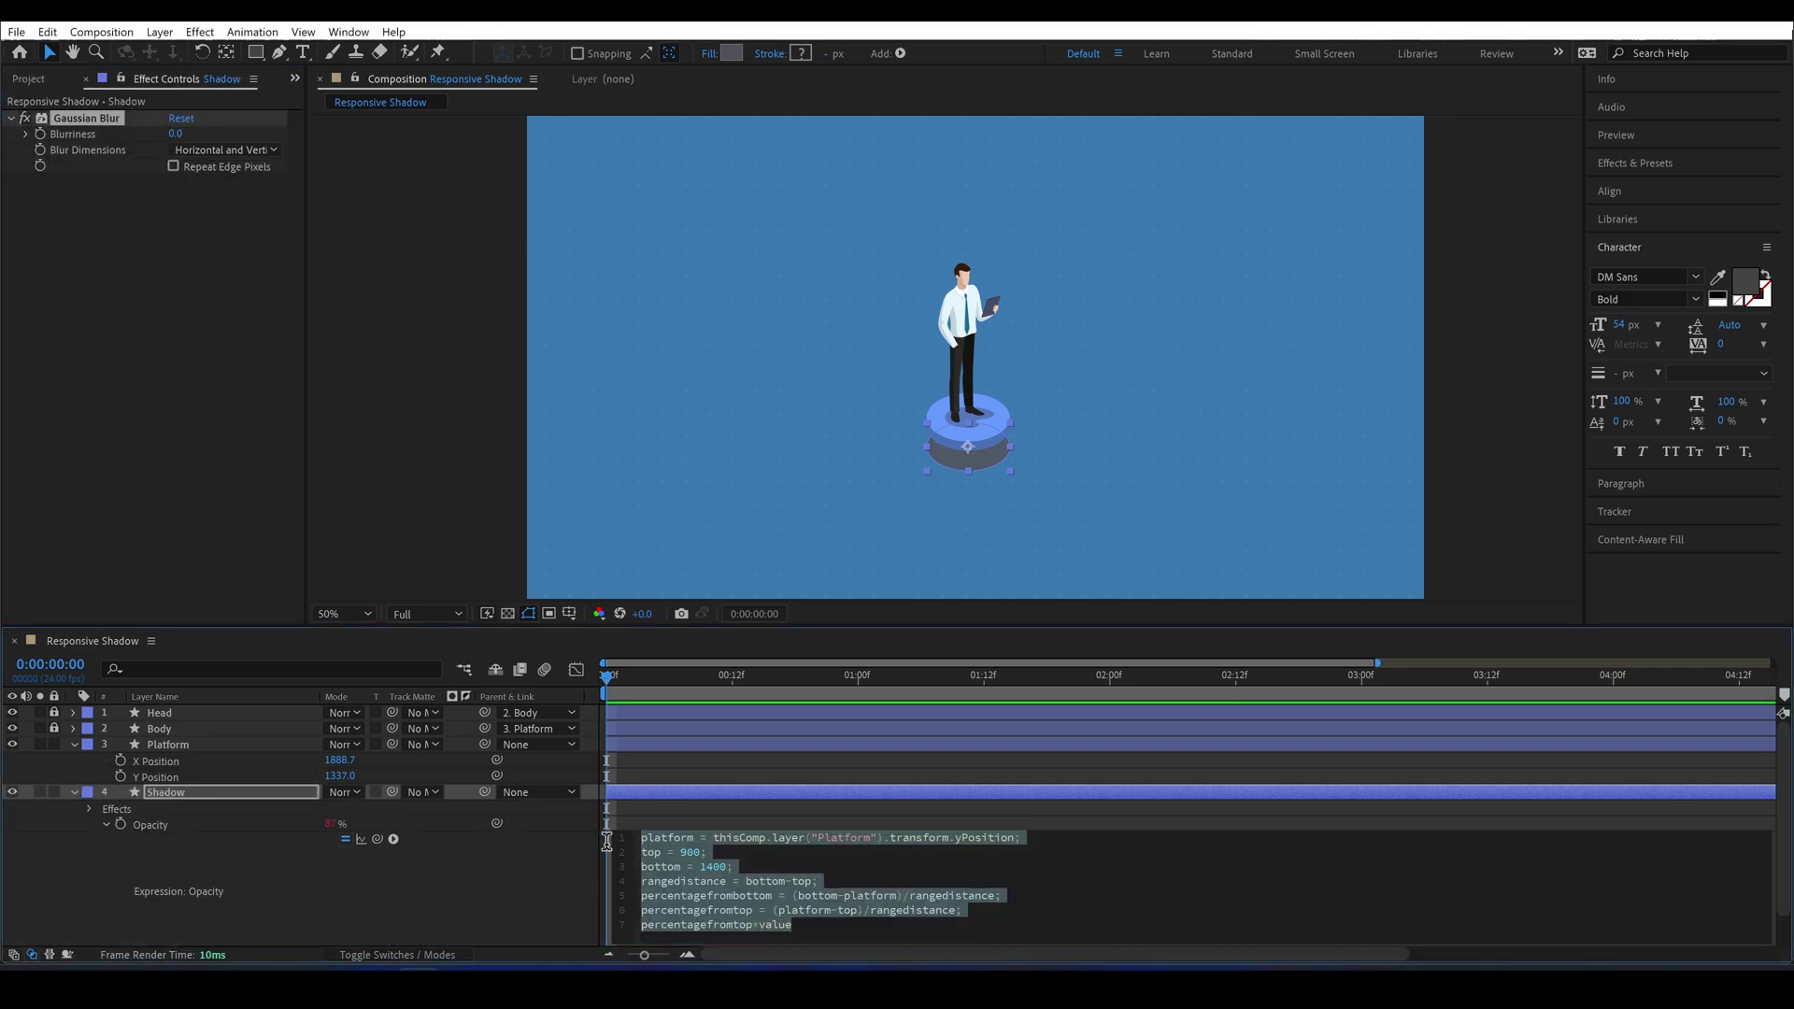
pyautogui.click(175, 792)
pyautogui.press('e')
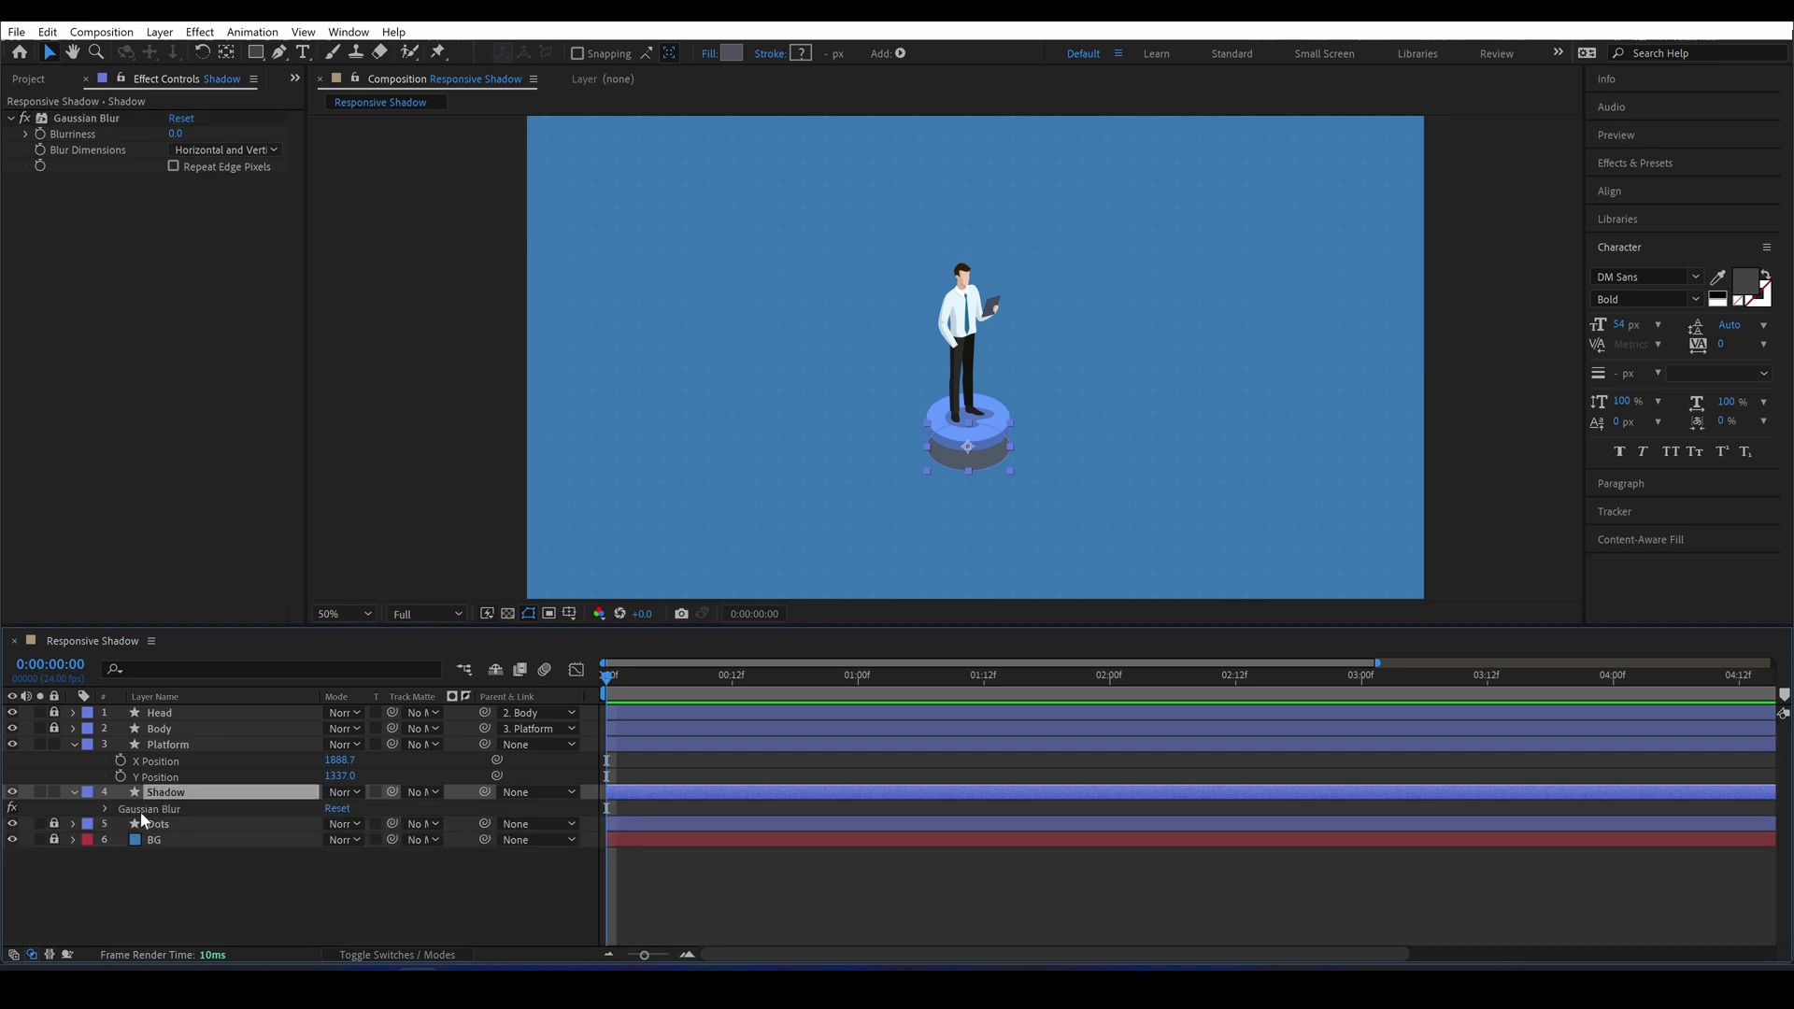
pyautogui.click(106, 807)
pyautogui.keyDown('alt'); pyautogui.click(136, 824); pyautogui.keyUp('alt')
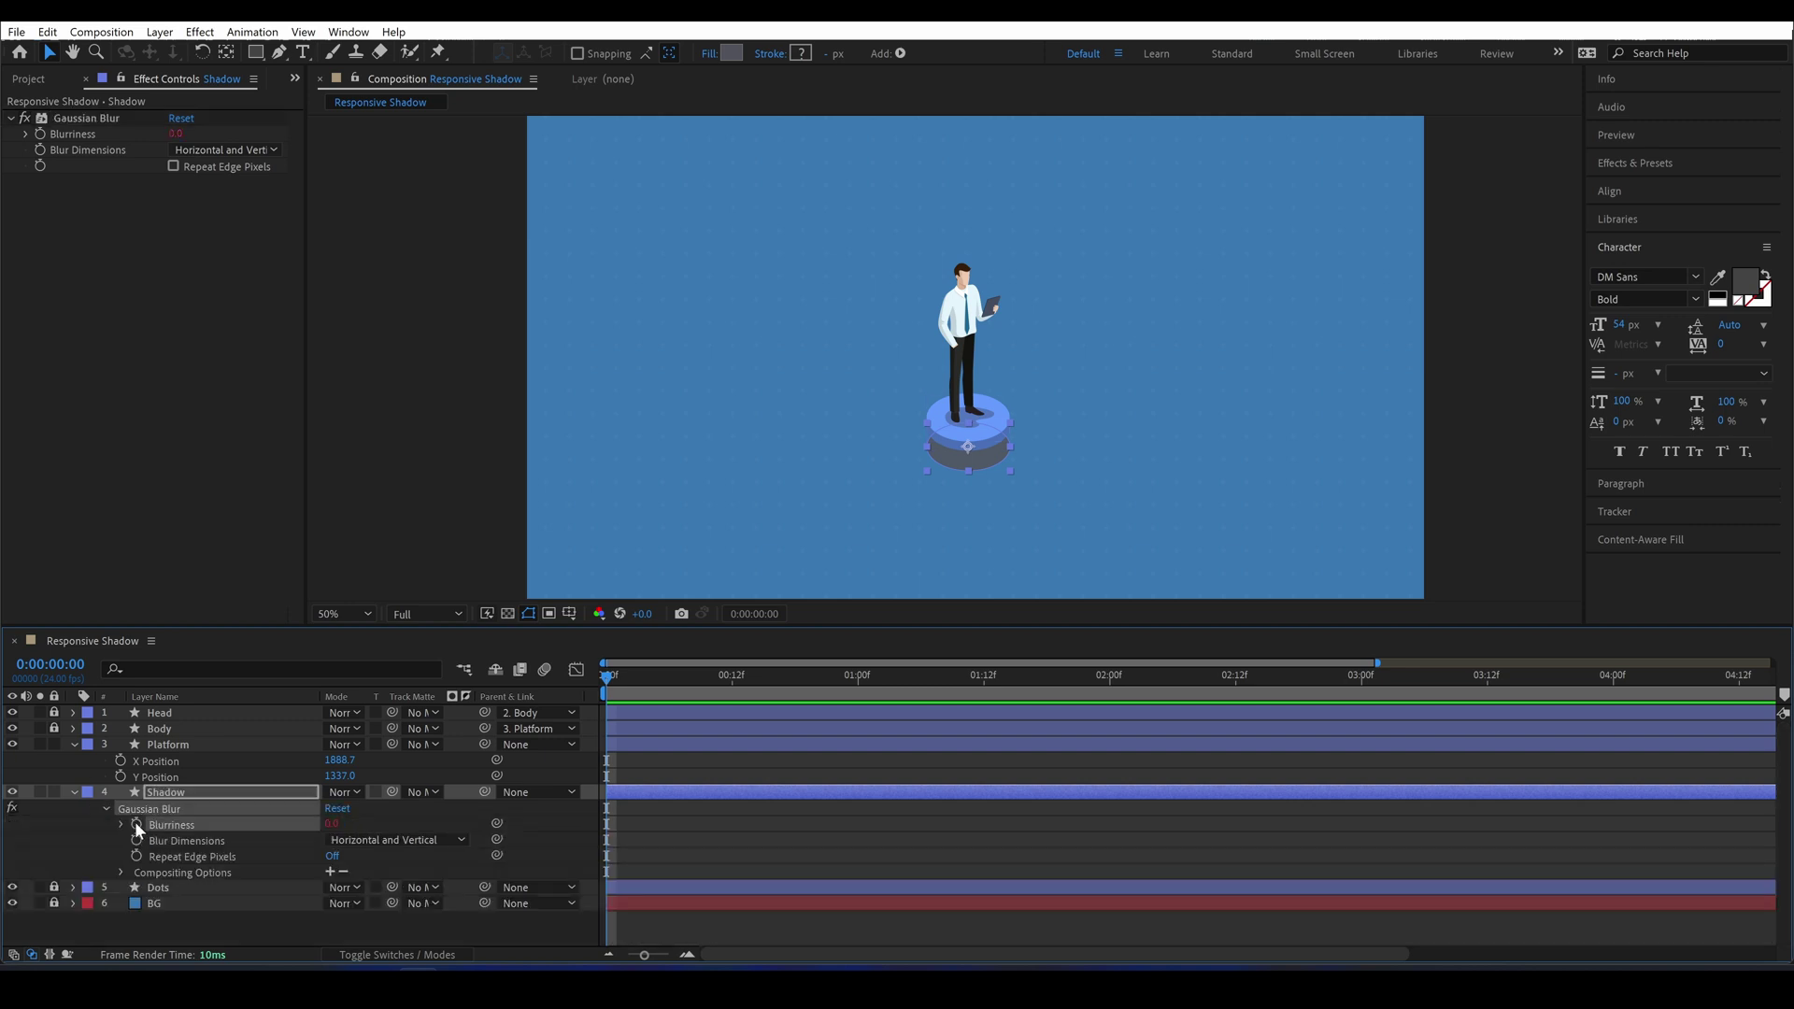
pyautogui.write('percentagefromtop = (platform-top)/rangedistance; percentagefromtop*value')
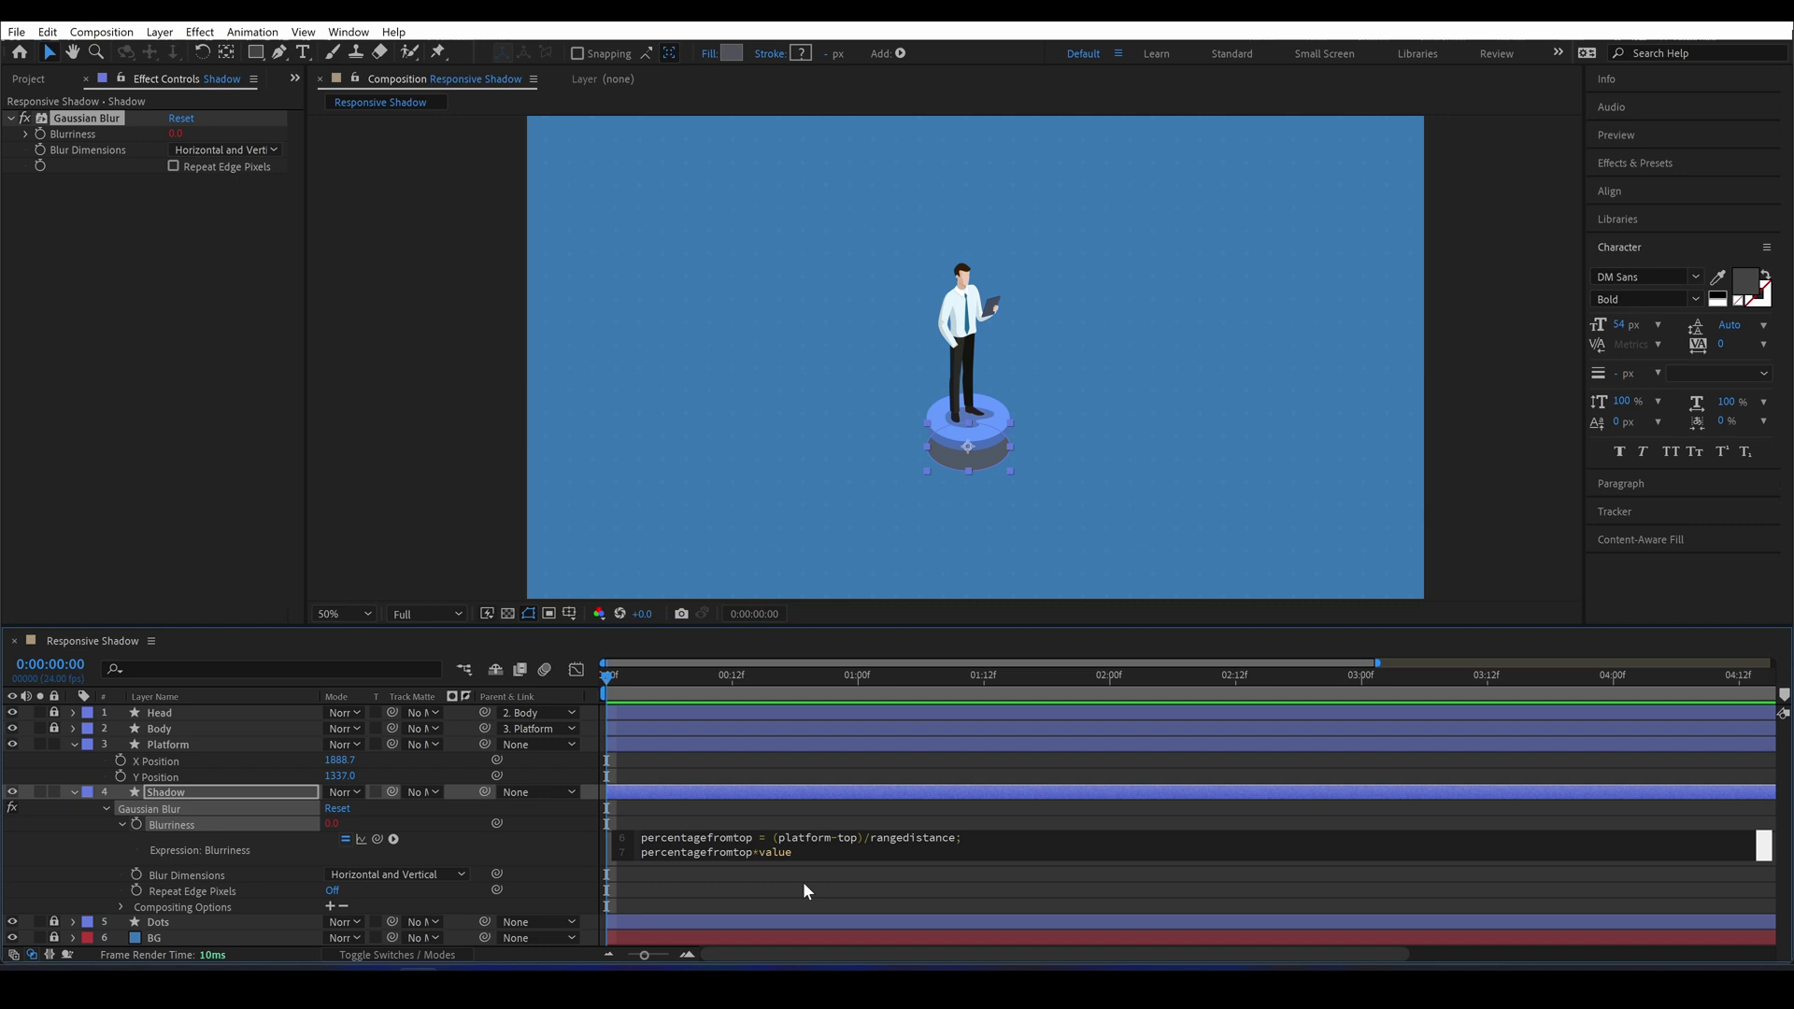
pyautogui.click(794, 836)
pyautogui.moveTo(755, 925); pyautogui.dragTo(732, 925)
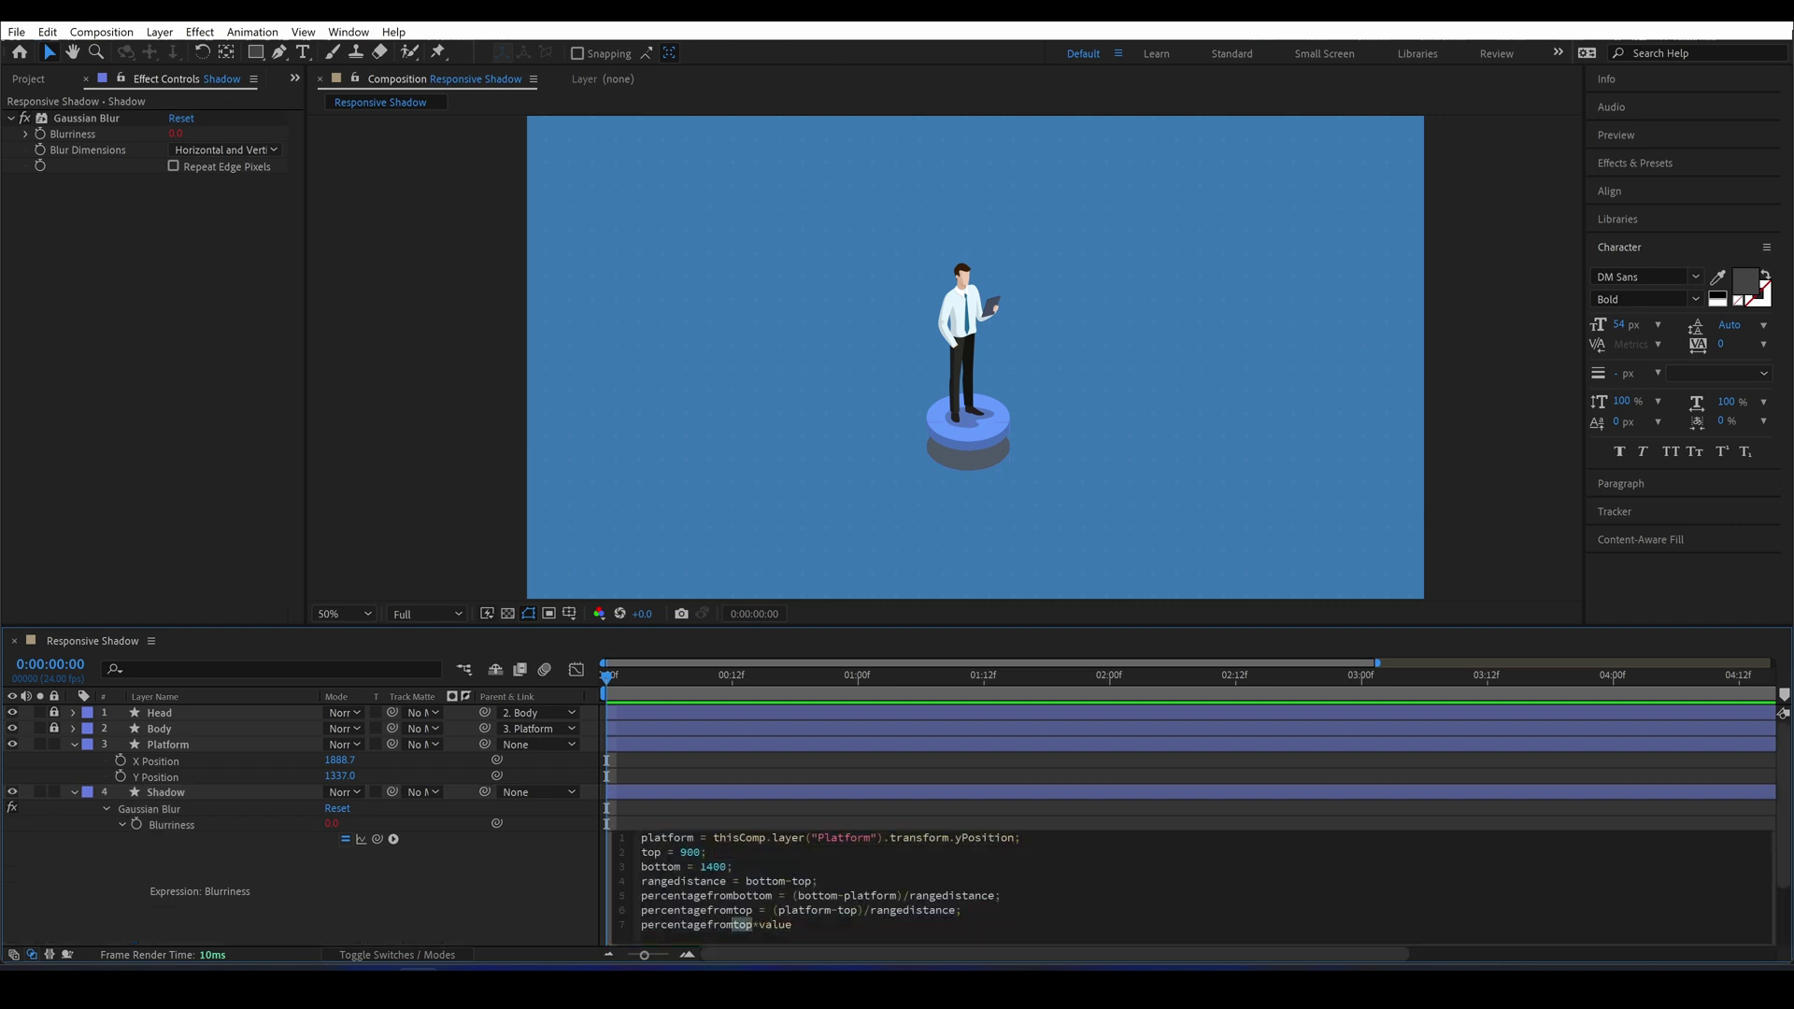
pyautogui.write('bottom')
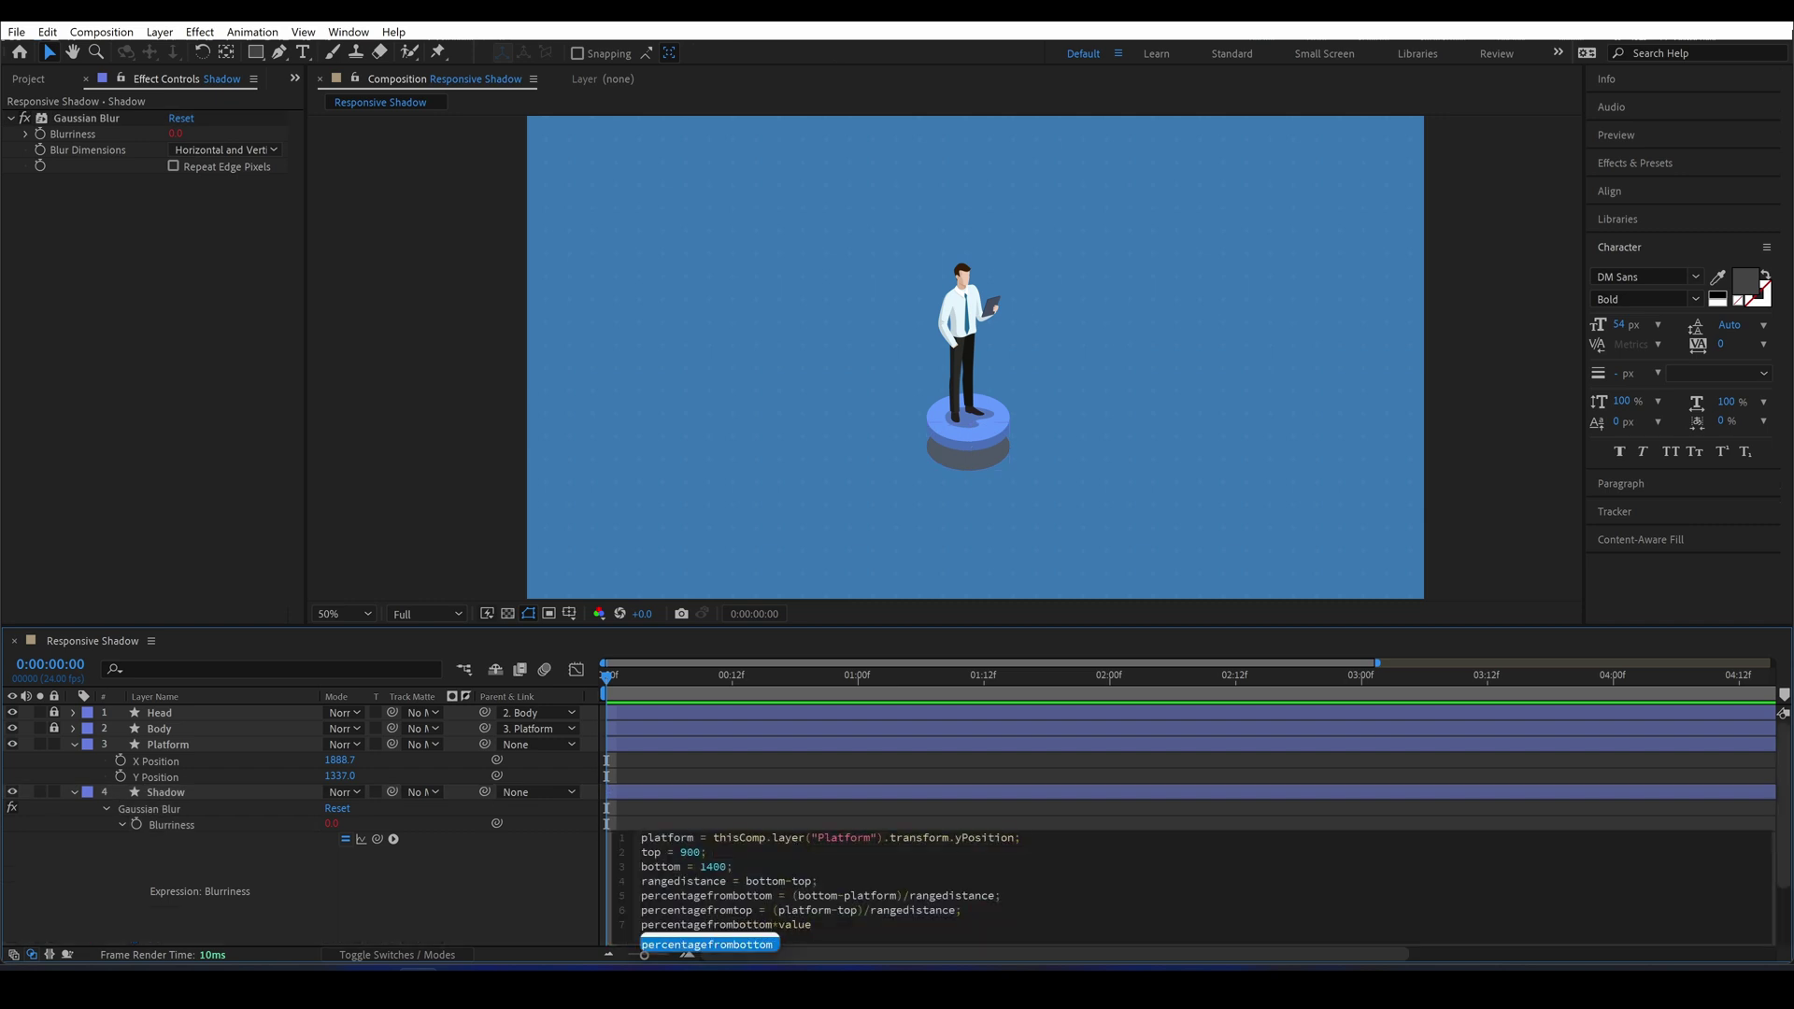
pyautogui.click(824, 799)
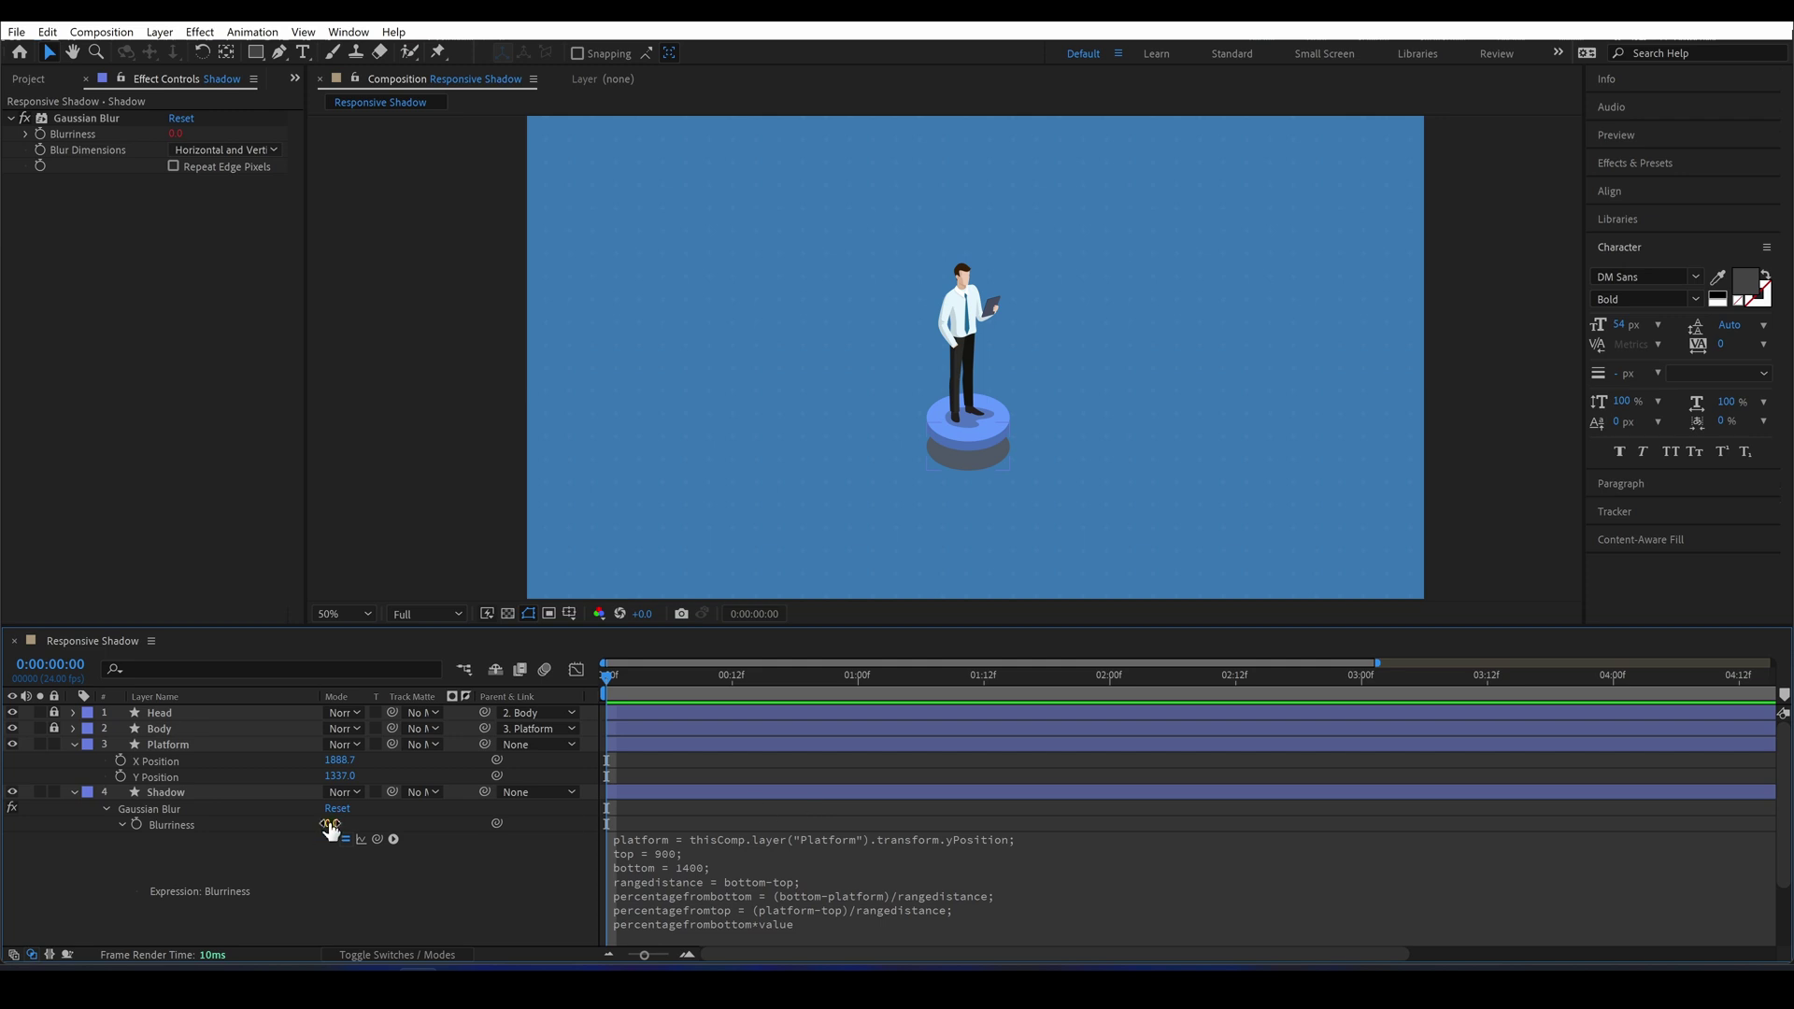
# Set Blurriness to 17 and raise the platform to test the blur.
pyautogui.click(331, 826)
pyautogui.press('Return')
pyautogui.moveTo(968, 431)
pyautogui.mouseDown()
pyautogui.moveTo(962, 337)
pyautogui.moveTo(972, 434)
pyautogui.mouseUp()
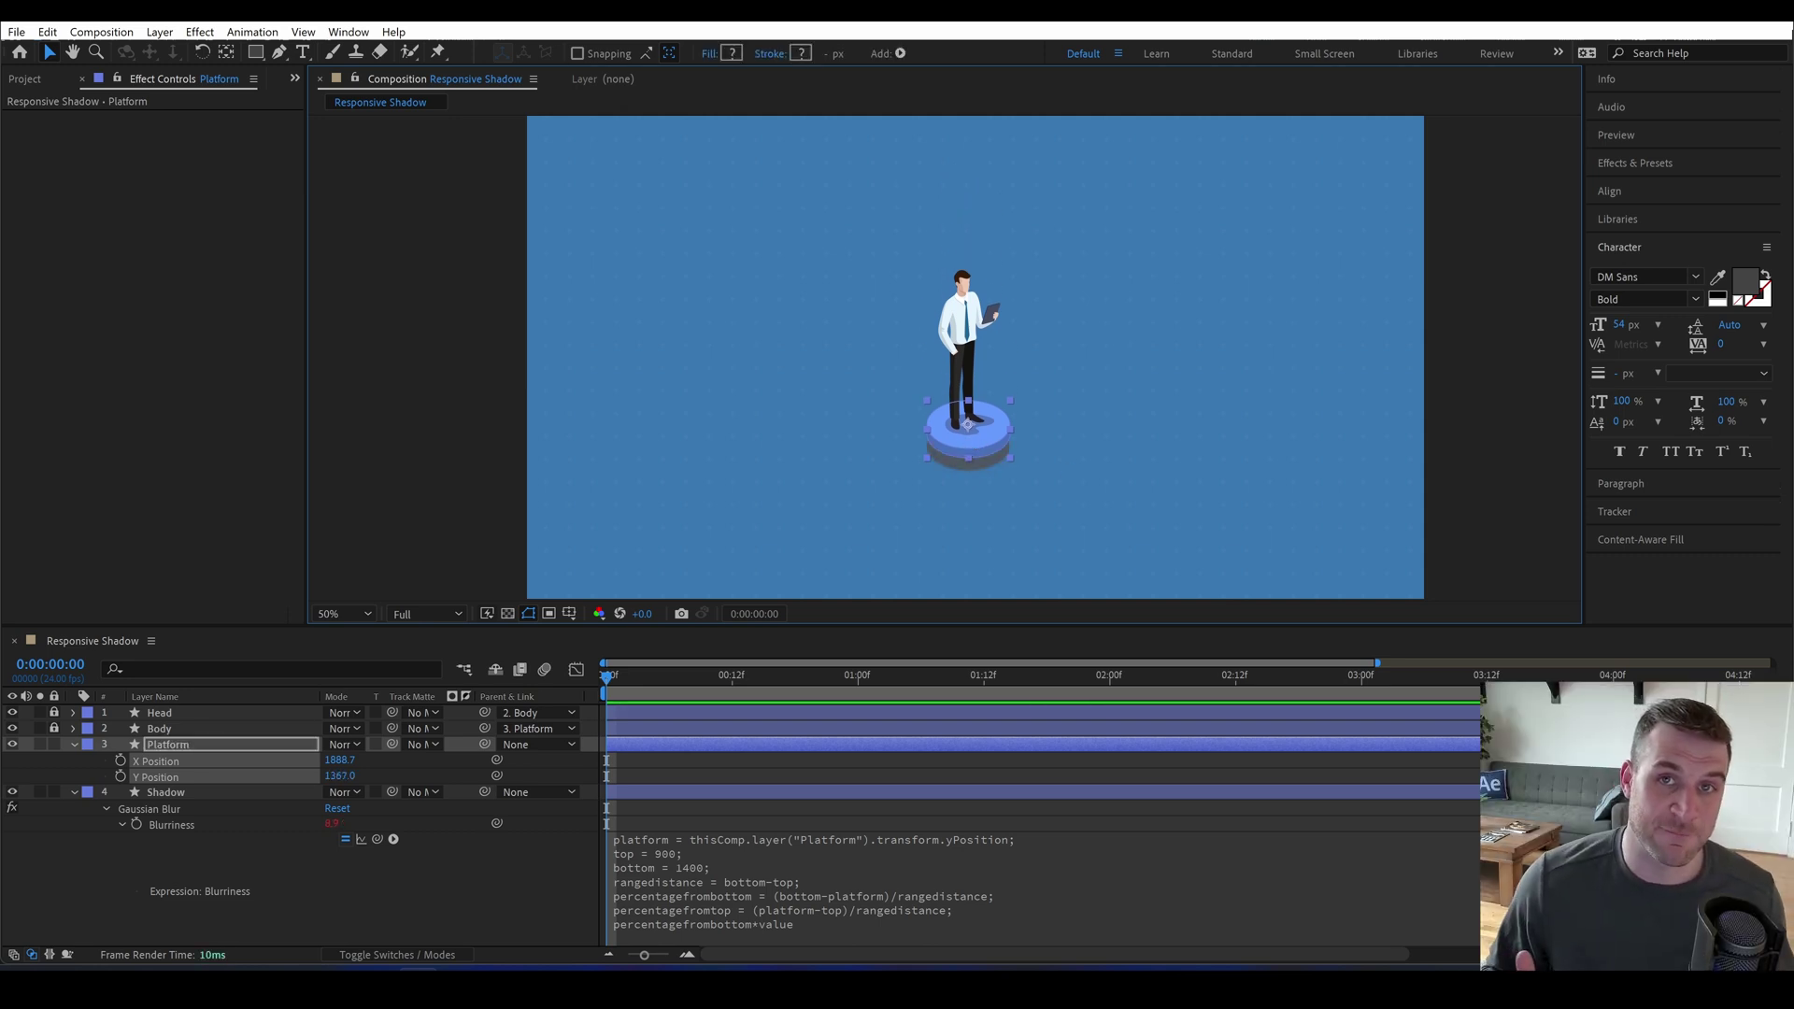
# Paste the expression into the Shadow's Scale, ending with s=percentagefrombottom*150 and value+[s,s].
pyautogui.click(166, 791)
pyautogui.press('s')
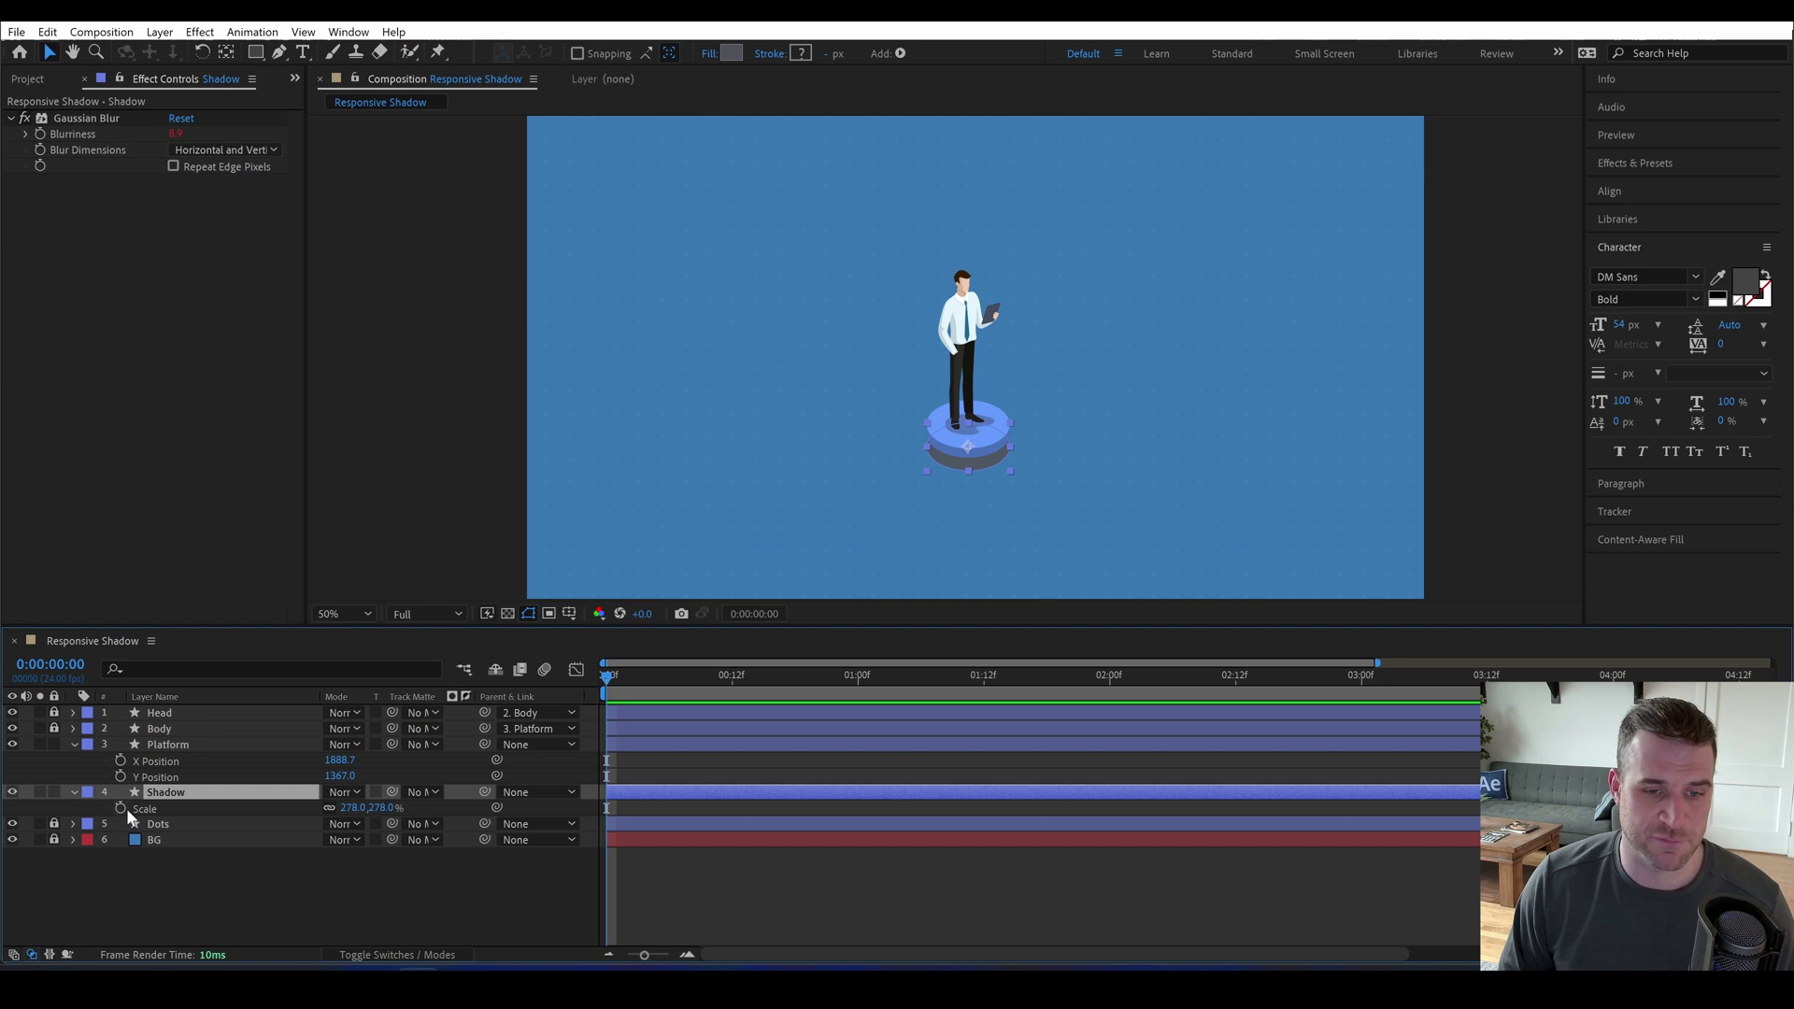
pyautogui.keyDown('alt'); pyautogui.click(120, 810); pyautogui.keyUp('alt')
pyautogui.hotkey('ctrl', 'v')
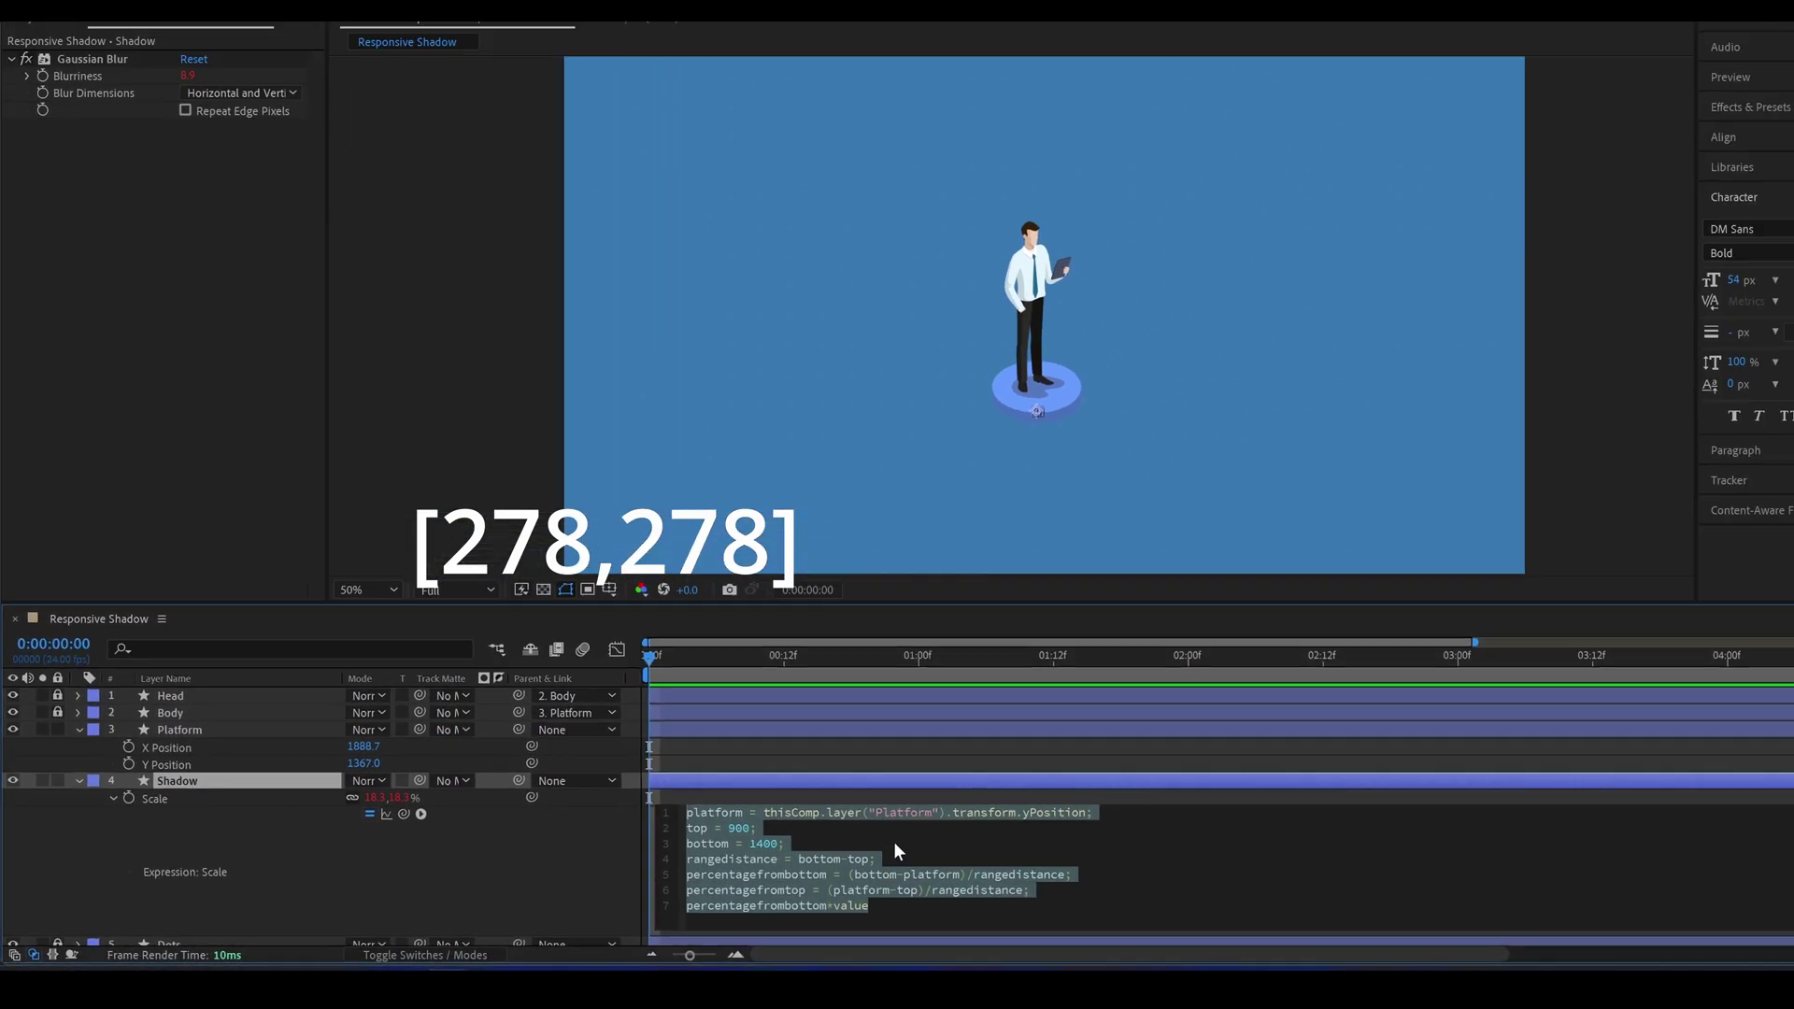
pyautogui.press('BackSpace')
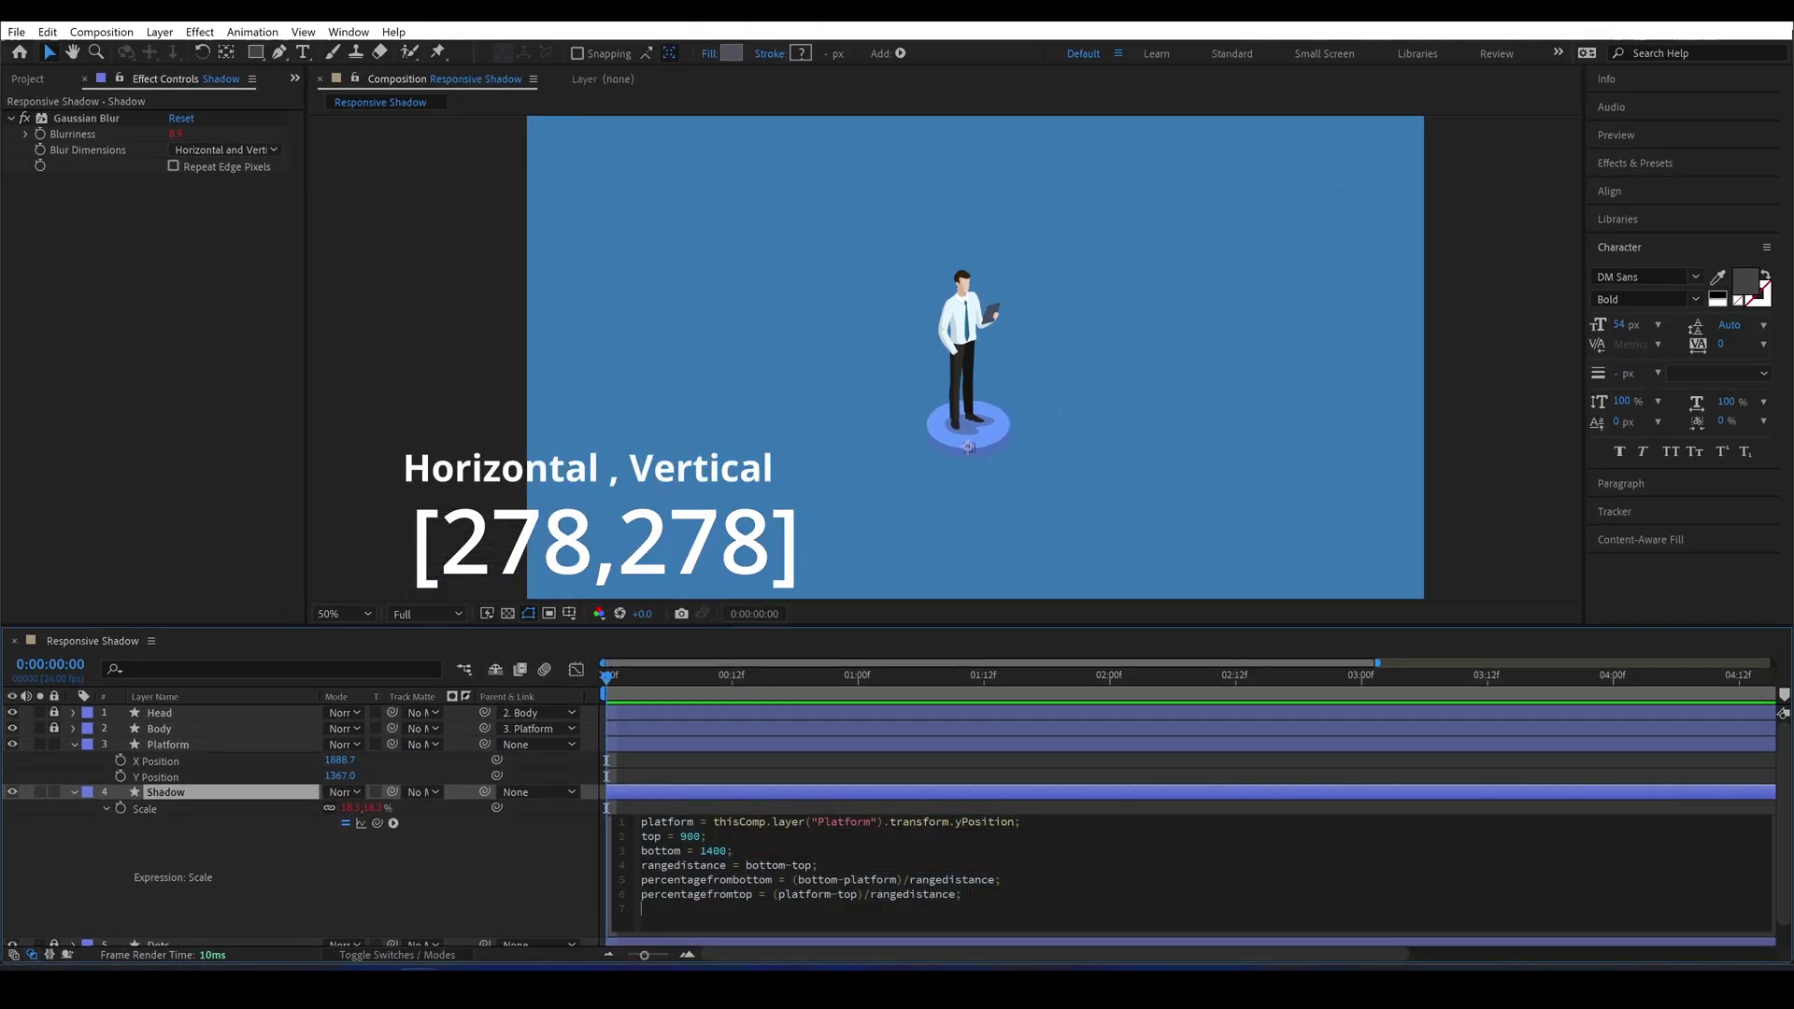
pyautogui.write('s=')
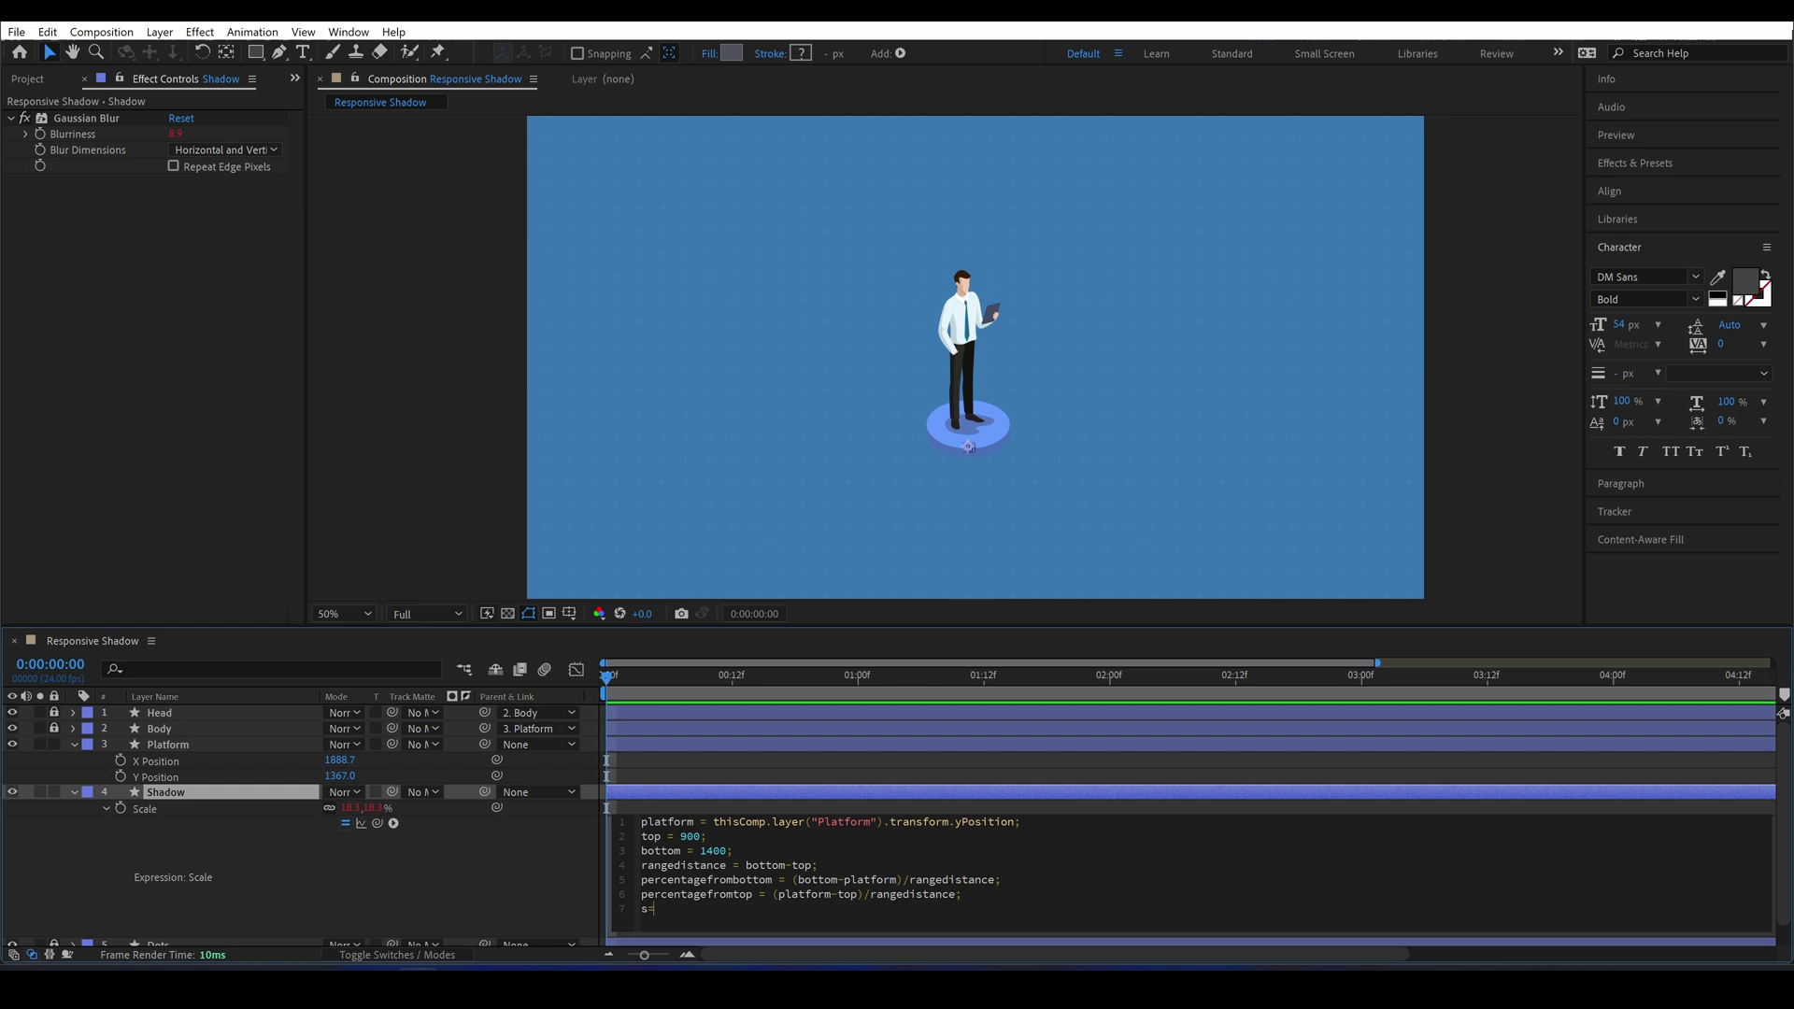
pyautogui.write('percentagefr')
pyautogui.write('ombottom*150;')
pyautogui.write('value+[s,s')
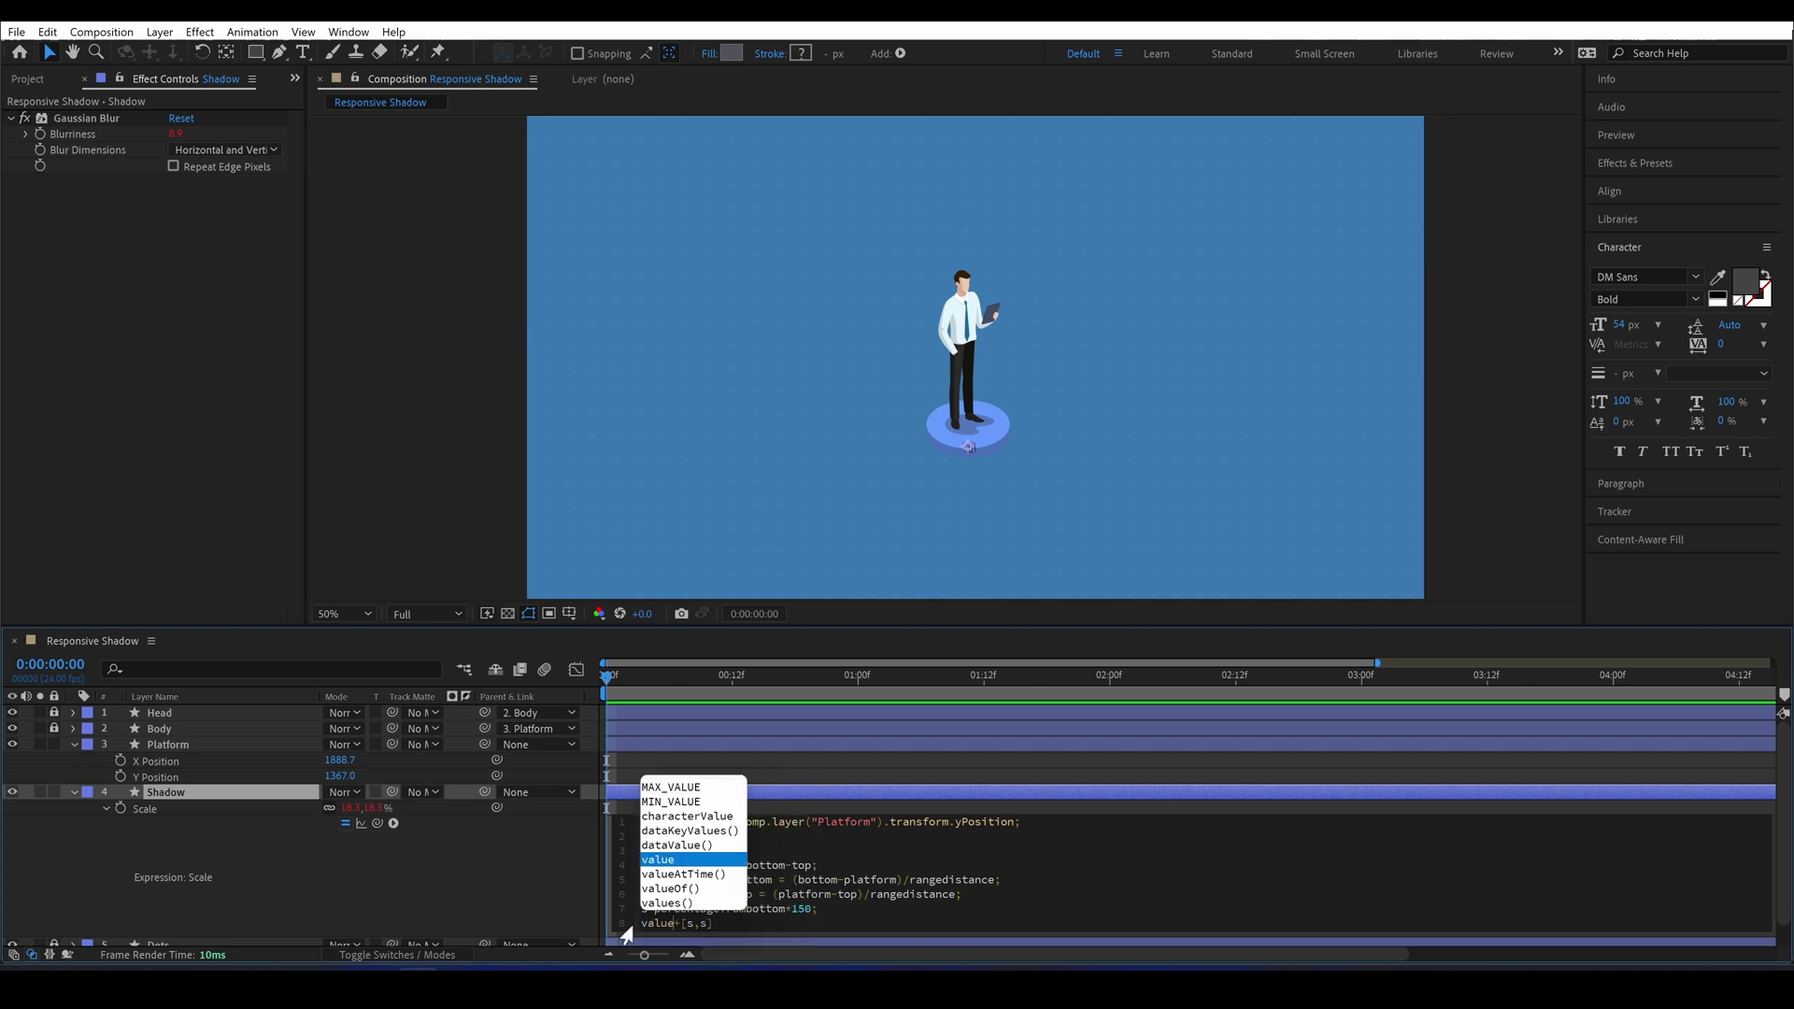
pyautogui.click(973, 447)
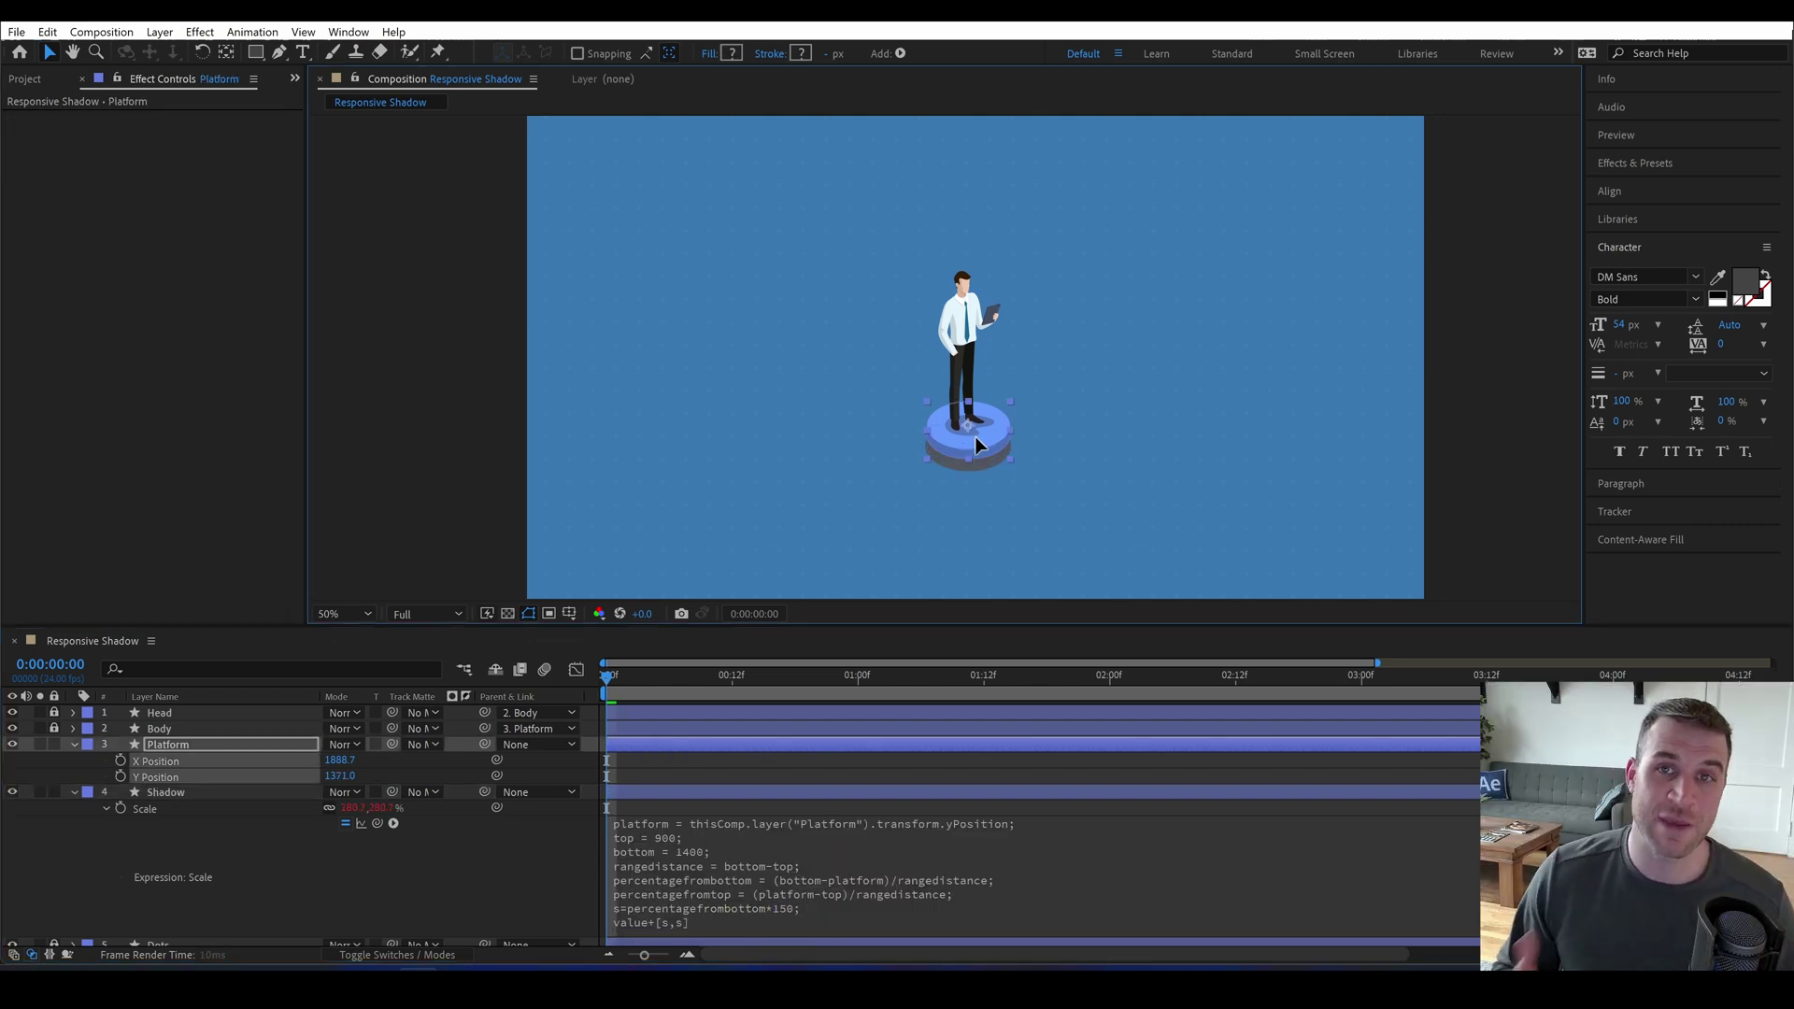
pyautogui.moveTo(972, 446)
pyautogui.mouseDown()
pyautogui.moveTo(971, 327)
pyautogui.moveTo(972, 448)
pyautogui.mouseUp()
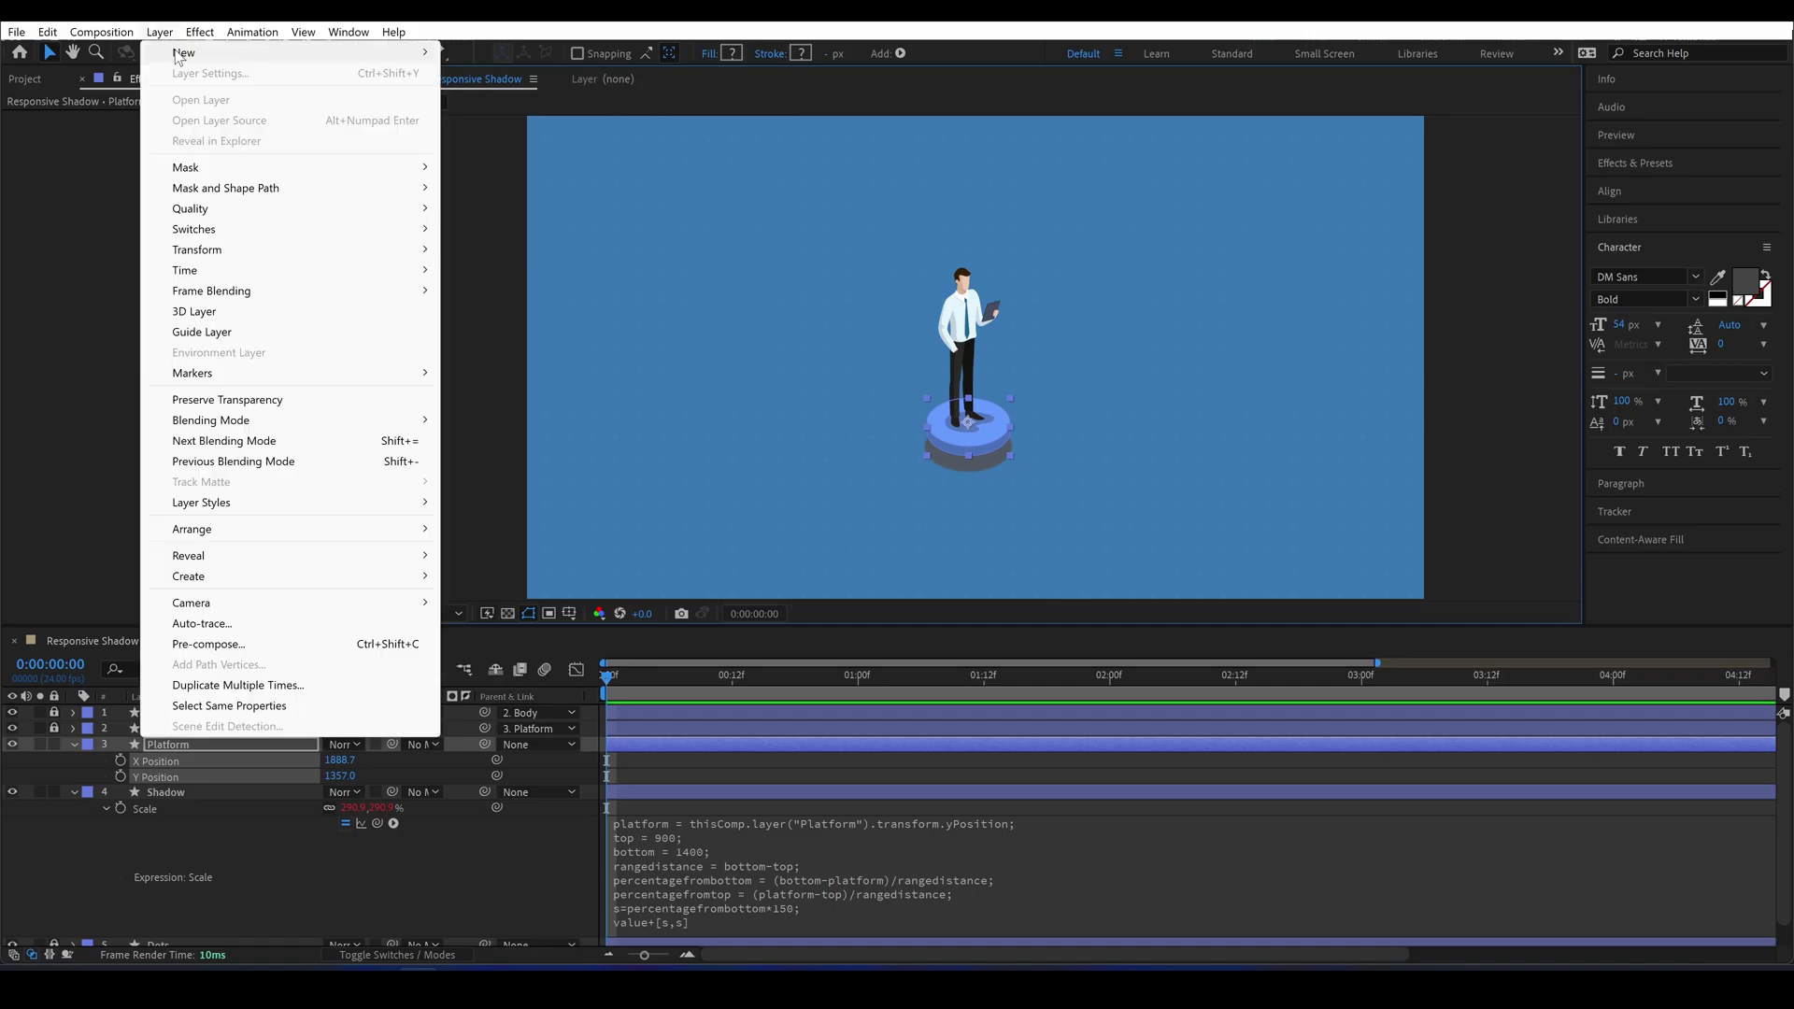
# Add two null objects and place them right of the figure.
pyautogui.moveTo(187, 52)
pyautogui.click(498, 135)
pyautogui.click(159, 32)
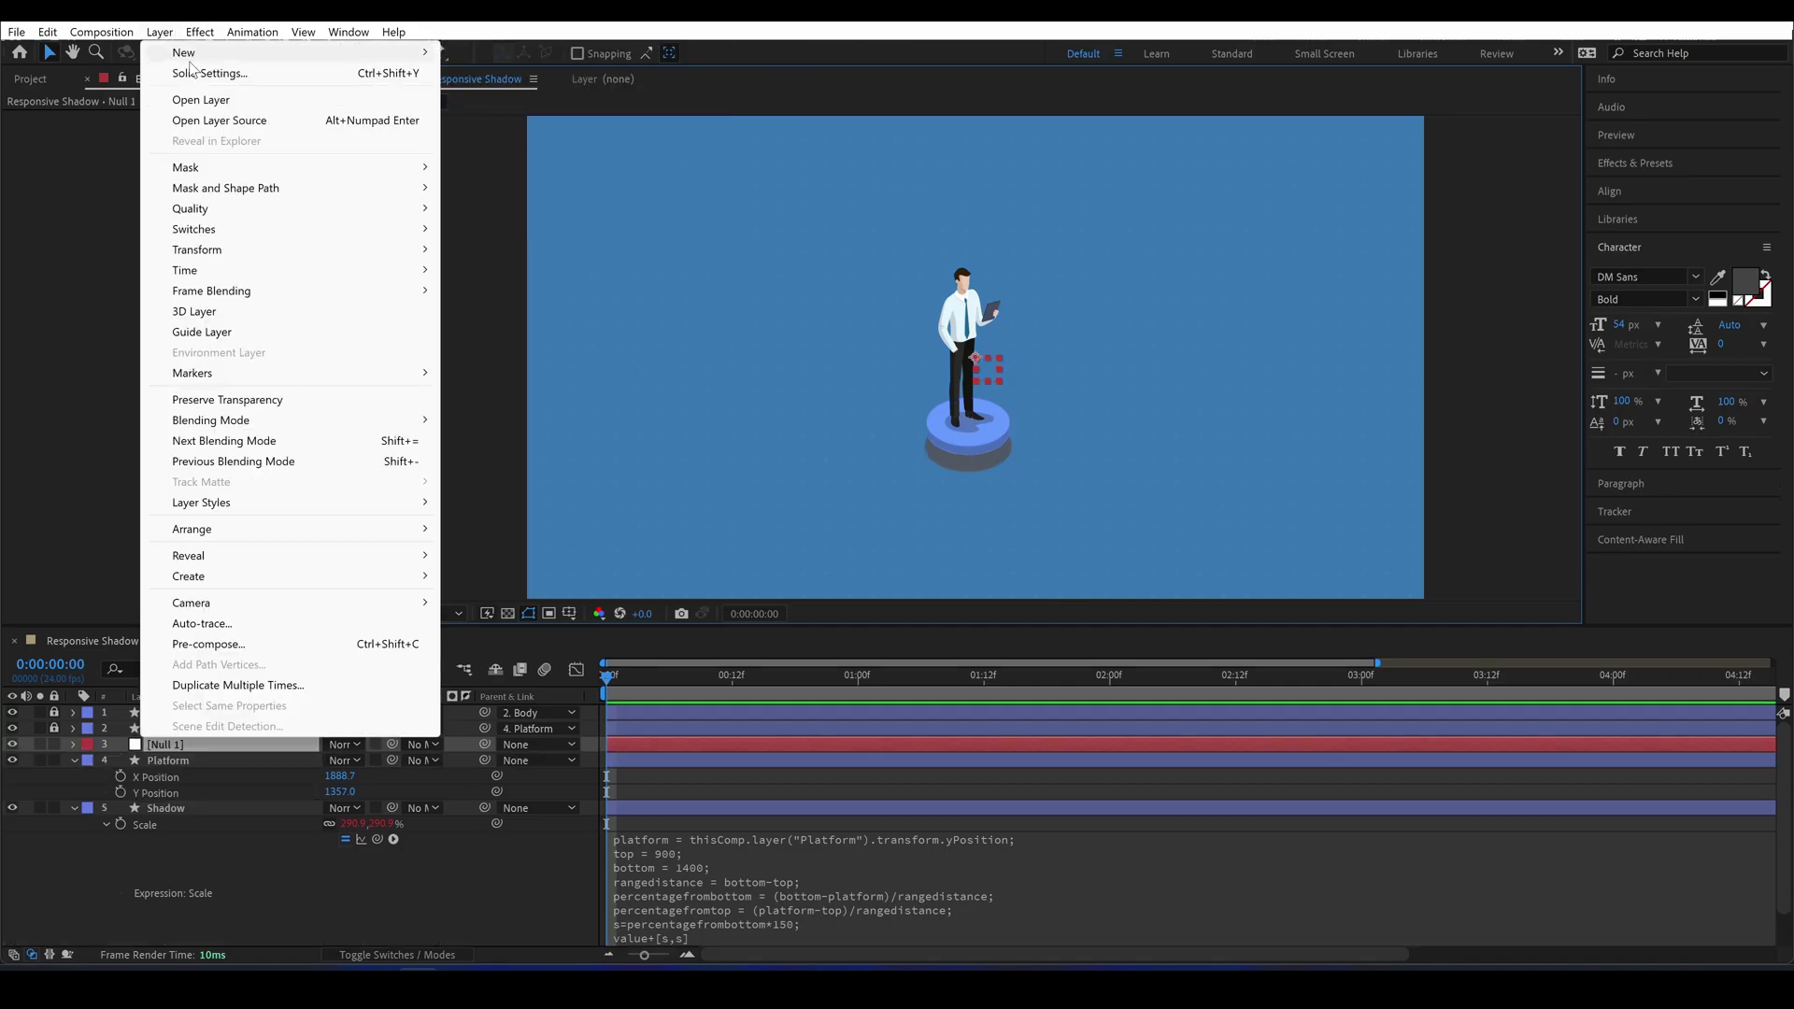
pyautogui.click(498, 135)
pyautogui.moveTo(1000, 359); pyautogui.dragTo(1074, 291)
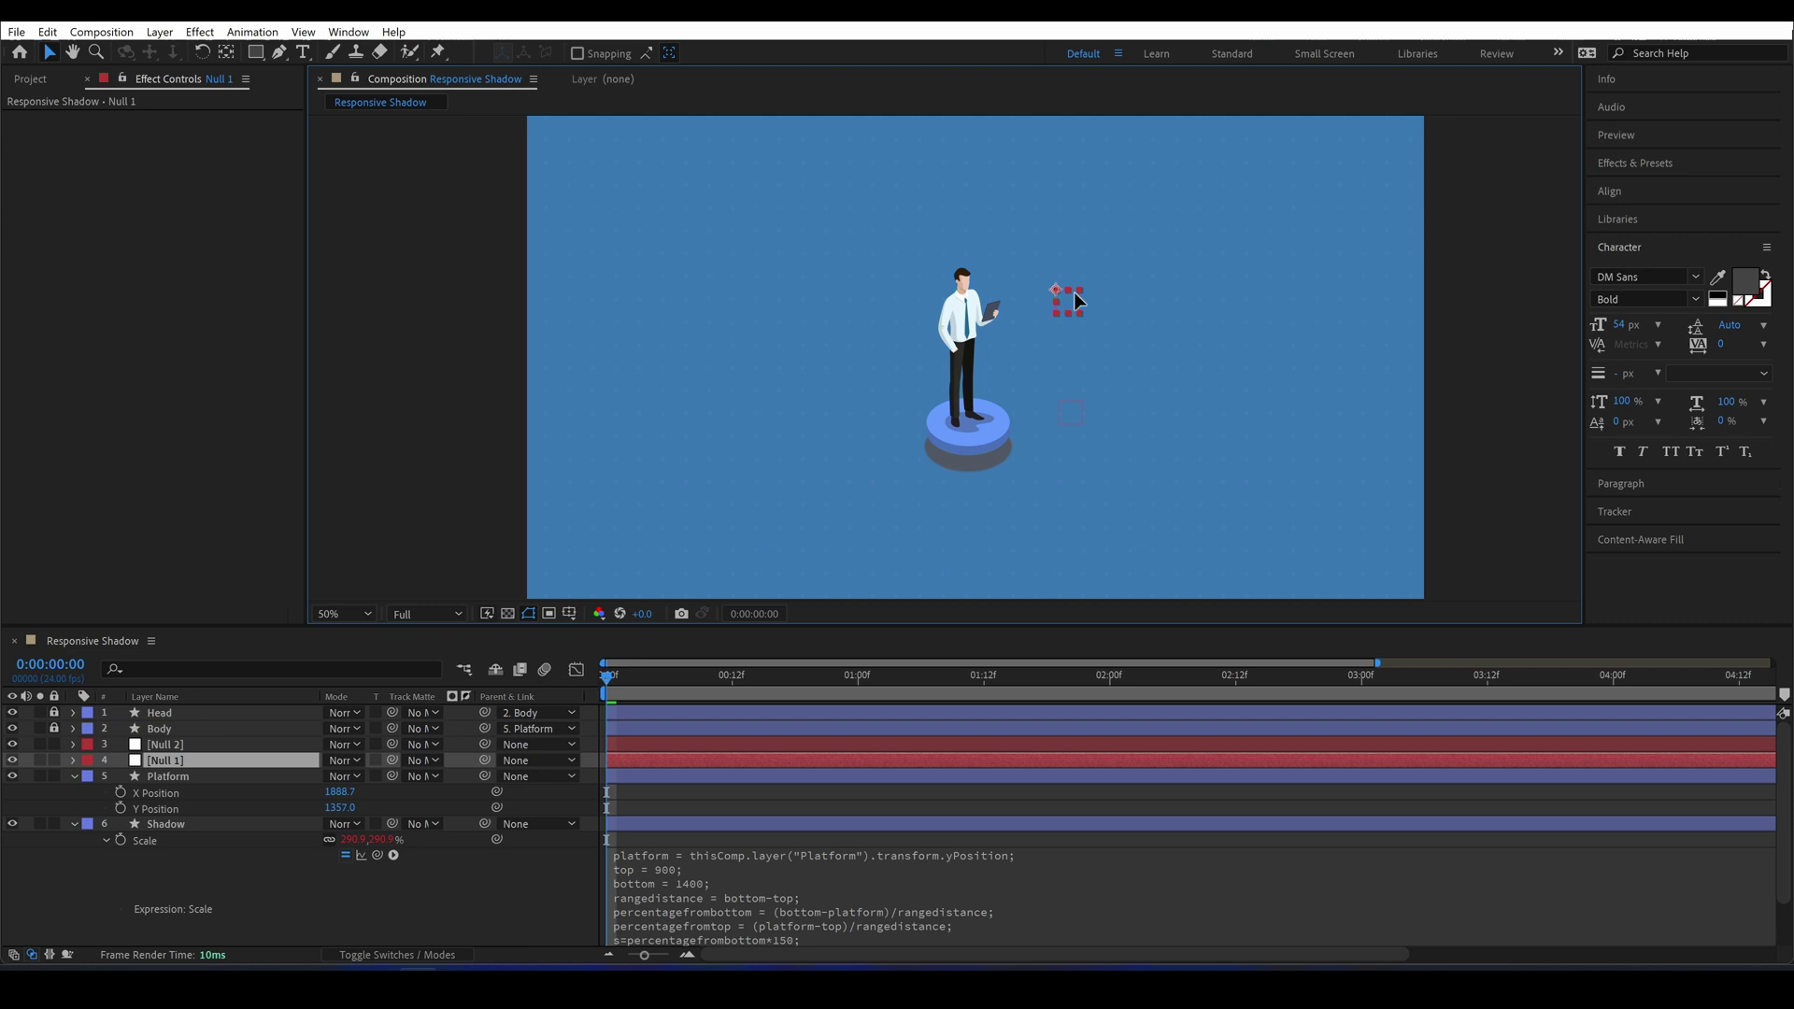
# Rename the nulls Top and Bottom, moving Top higher in the layer stack.
pyautogui.press('Return')
pyautogui.write('Top')
pyautogui.press('Return')
pyautogui.click(200, 745)
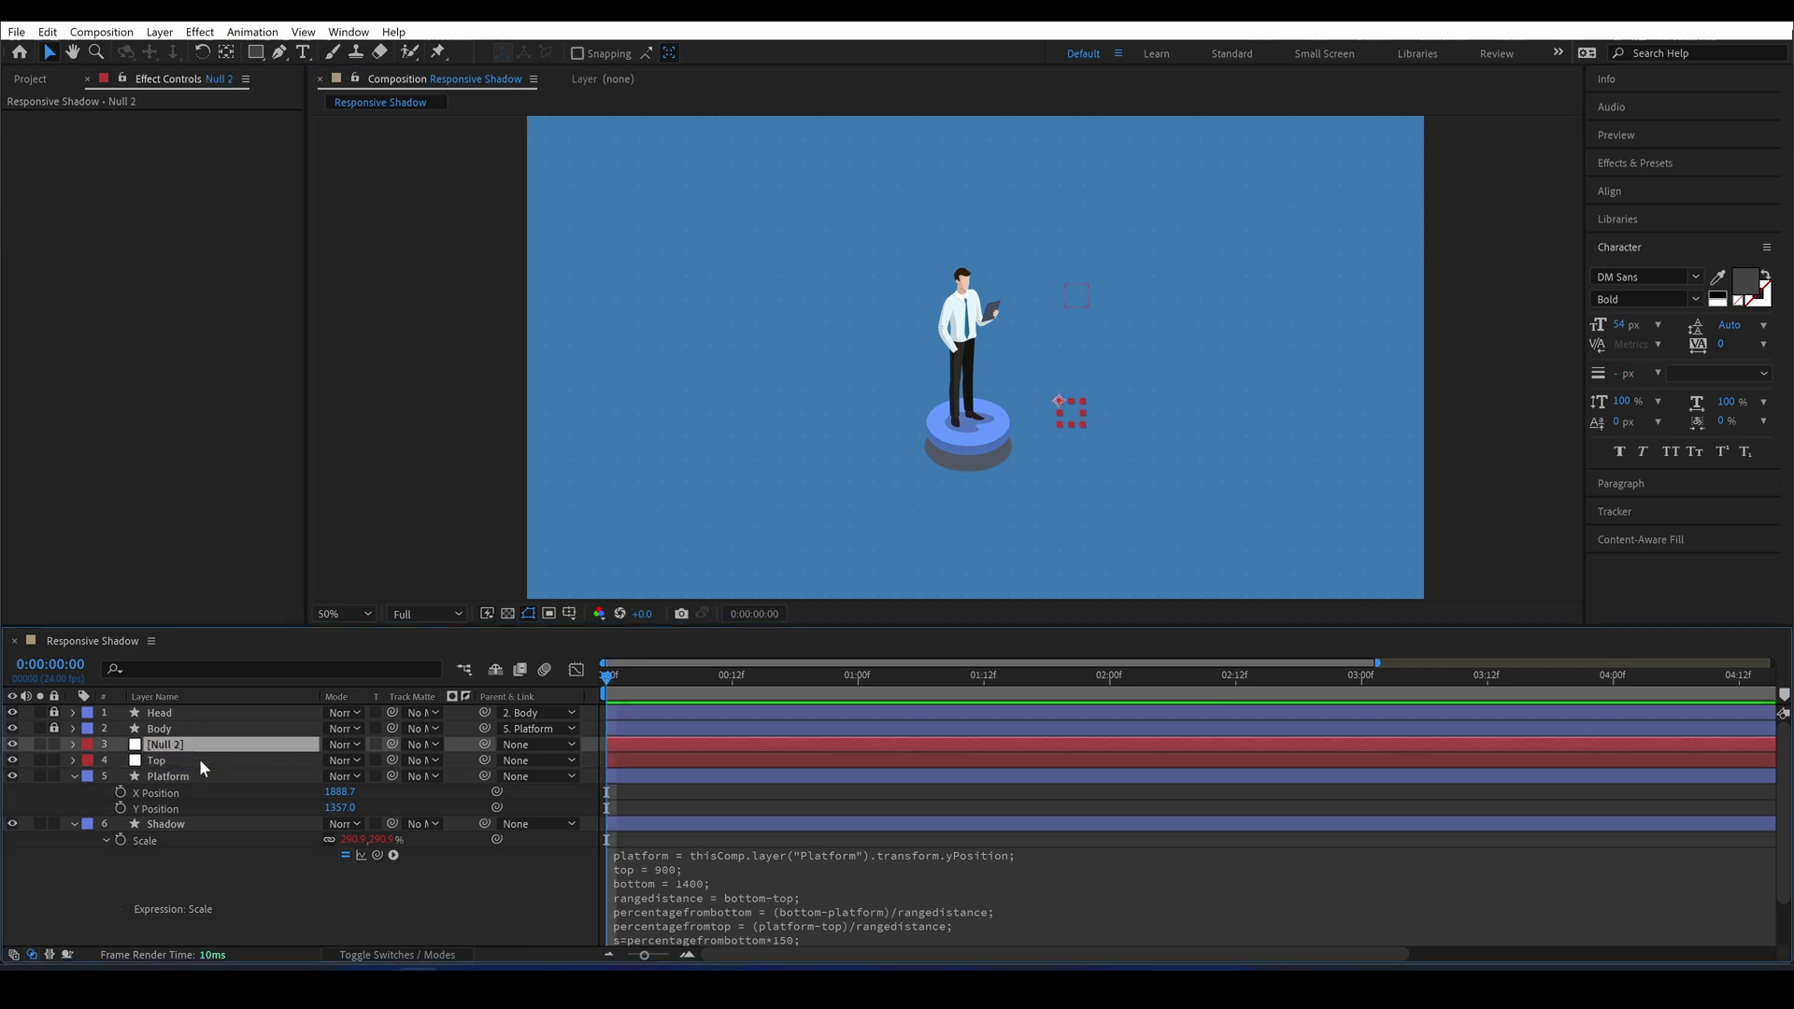
pyautogui.press('Return')
pyautogui.write('Bottom')
pyautogui.press('Return')
pyautogui.moveTo(205, 759); pyautogui.dragTo(205, 745)
# Separate both nulls' Position dimensions and set Y to 900 for Top and 1400 for Bottom.
pyautogui.keyDown('shift'); pyautogui.click(171, 765); pyautogui.keyUp('shift')
pyautogui.press('p')
pyautogui.rightClick(157, 760)
pyautogui.click(234, 531)
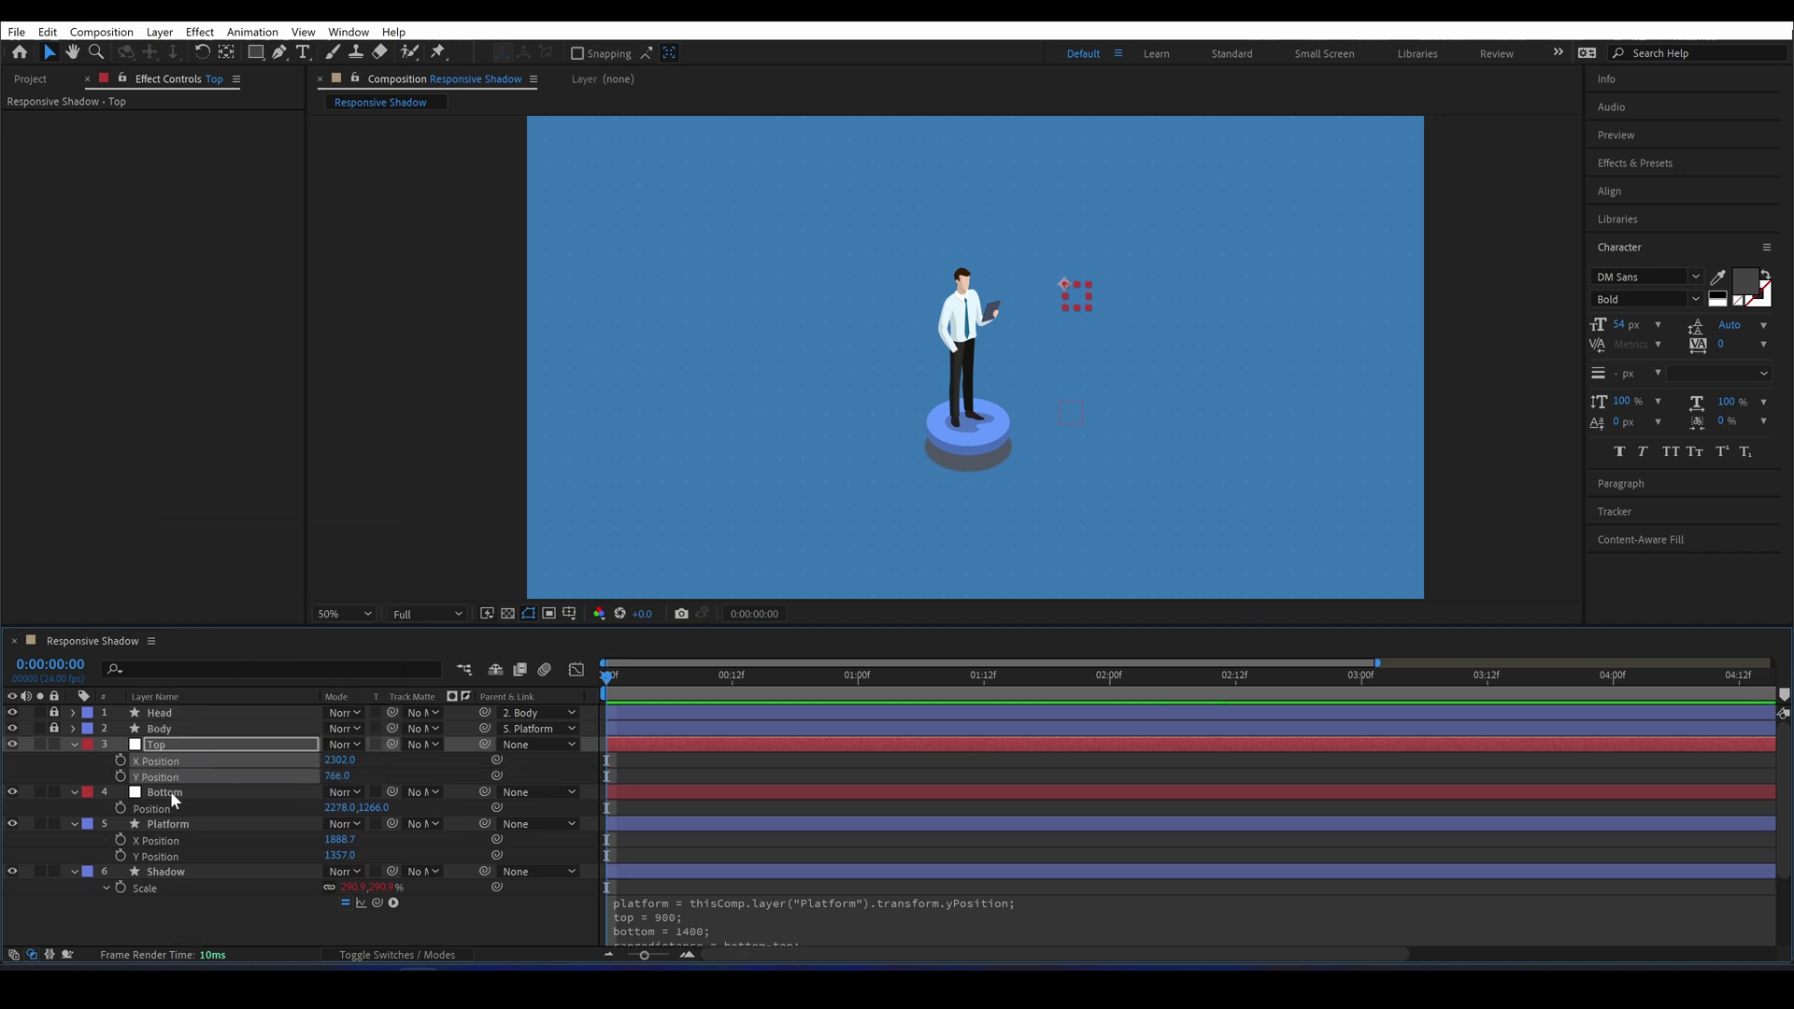
pyautogui.rightClick(157, 807)
pyautogui.click(235, 581)
pyautogui.click(206, 745)
pyautogui.click(346, 777)
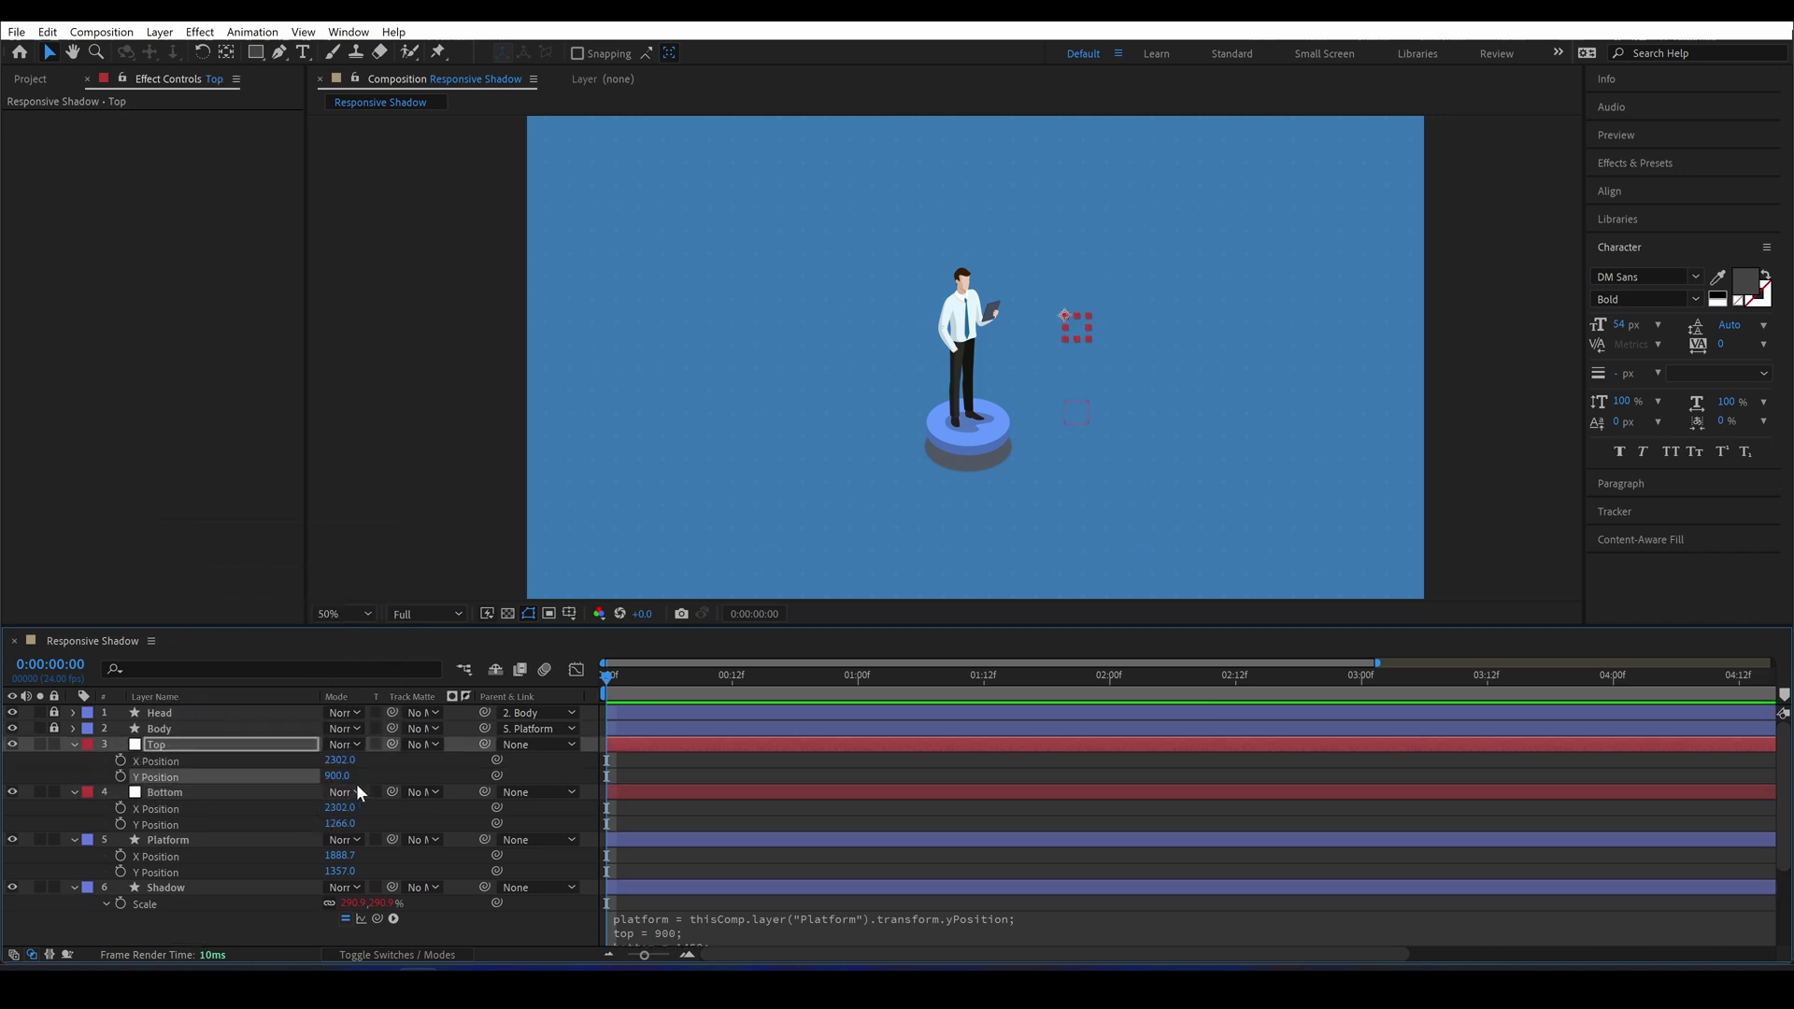
pyautogui.press('Return')
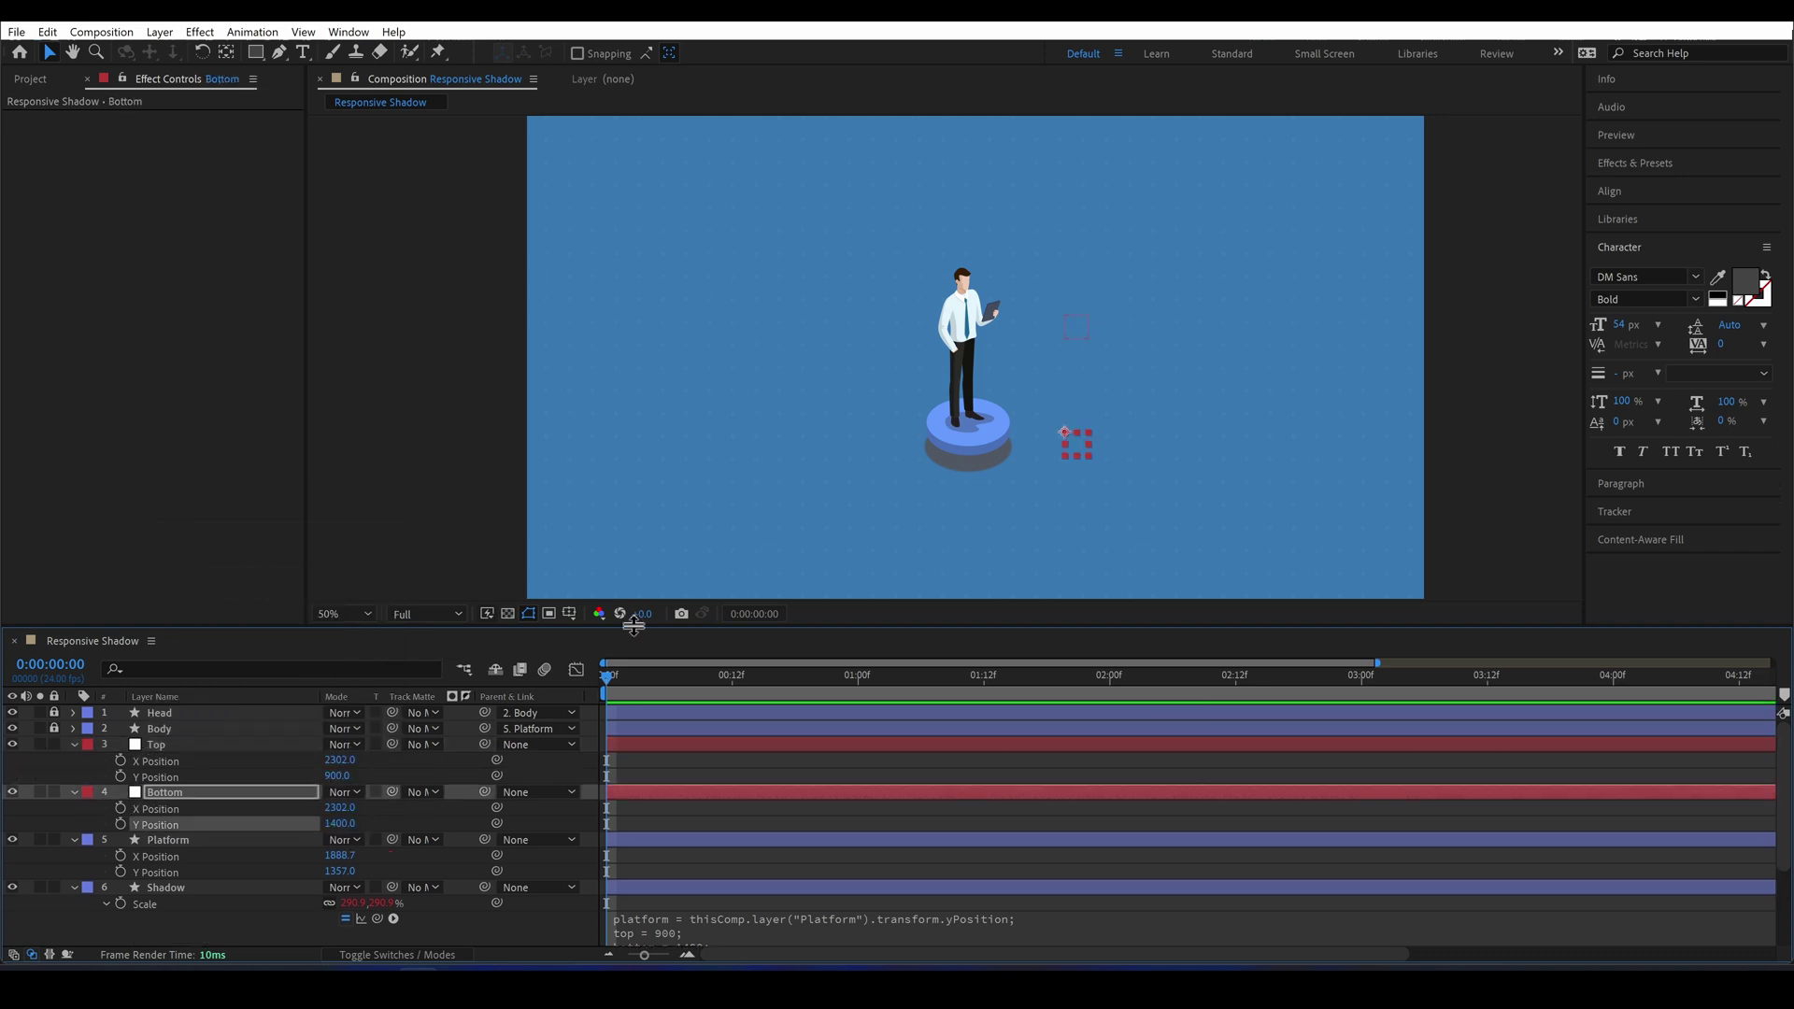
pyautogui.moveTo(934, 624); pyautogui.dragTo(934, 520)
# In the Scale expression, link top and bottom to the Top 2 and Bottom 2 nulls' Y Position.
pyautogui.click(669, 839)
pyautogui.click(669, 832)
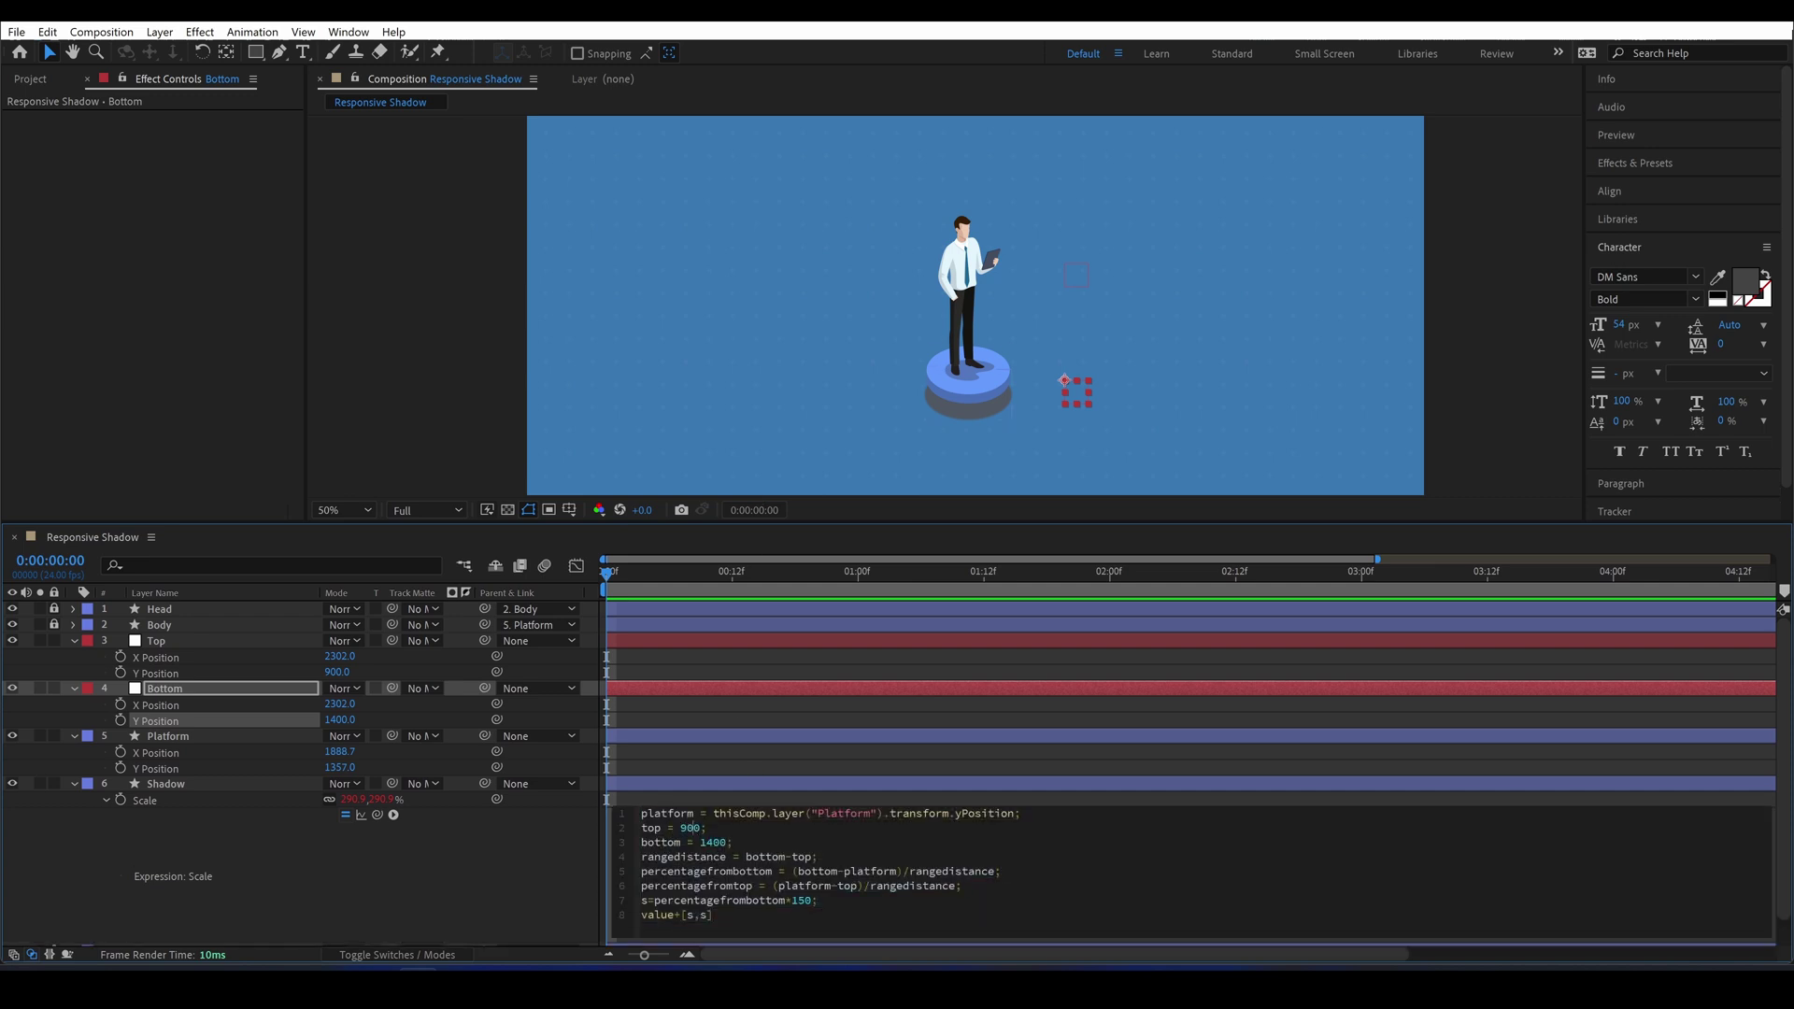
pyautogui.moveTo(224, 719); pyautogui.dragTo(224, 720)
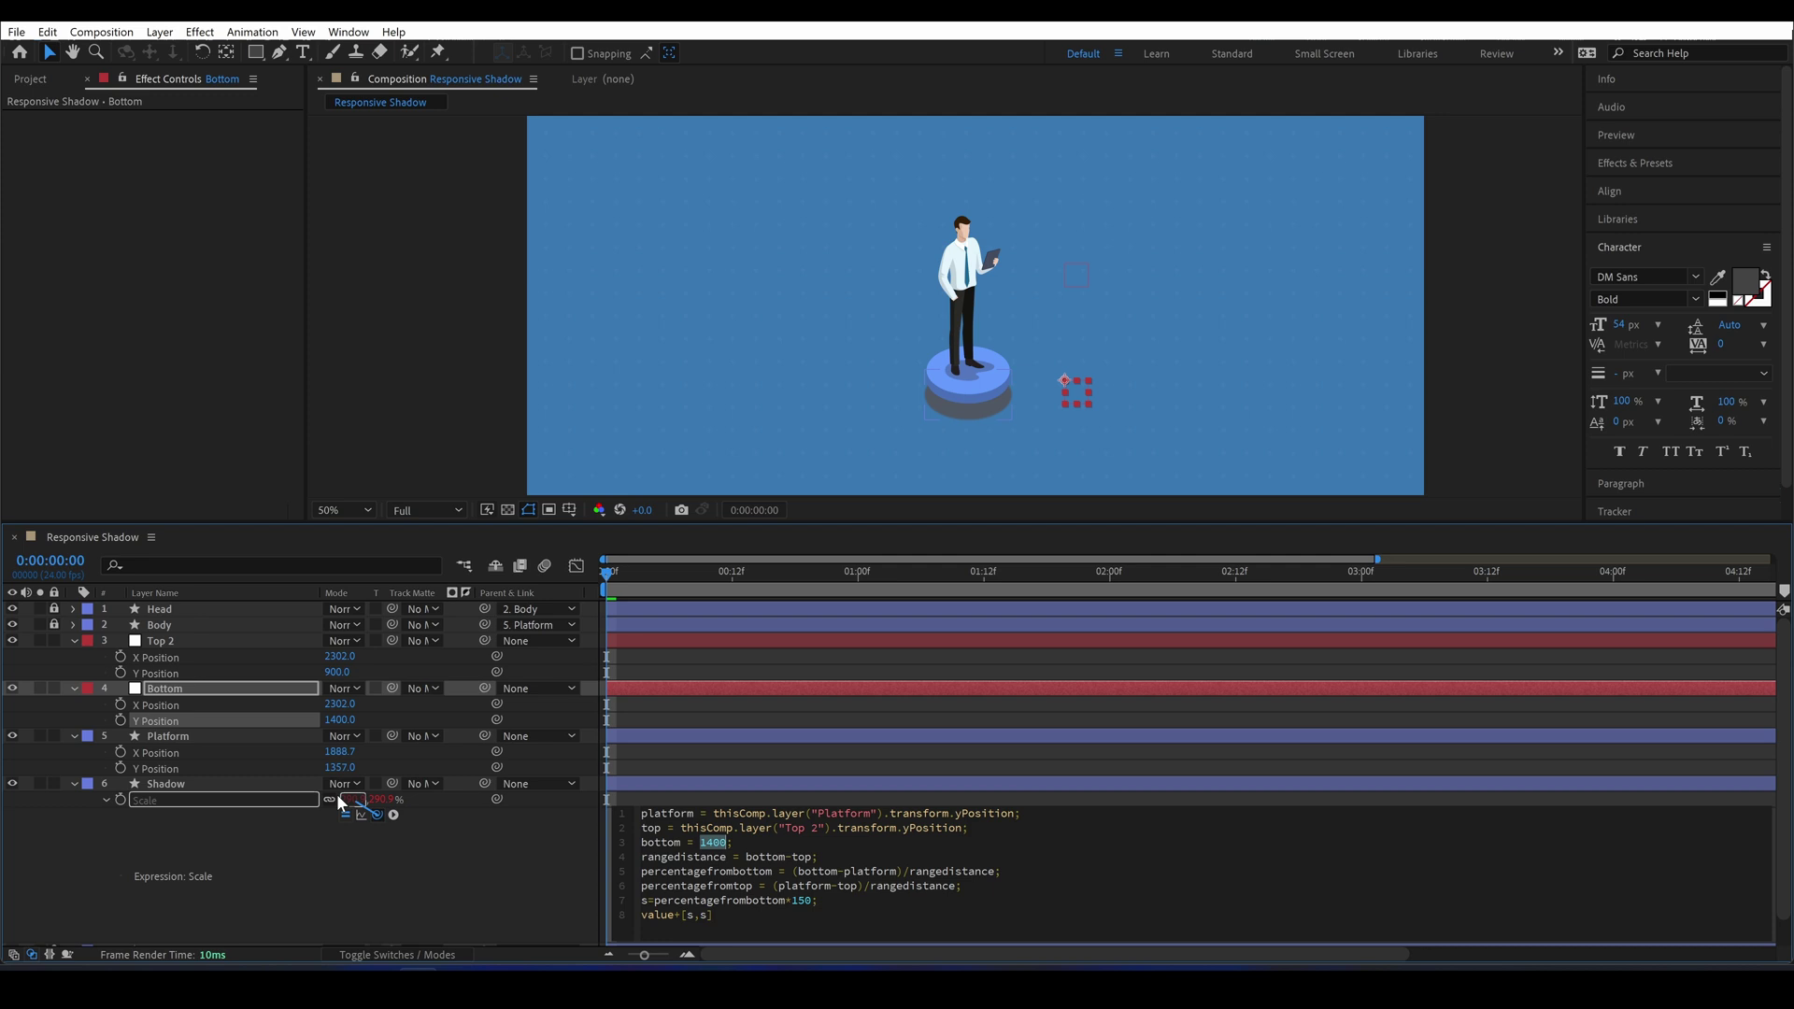
pyautogui.moveTo(237, 770); pyautogui.dragTo(228, 721)
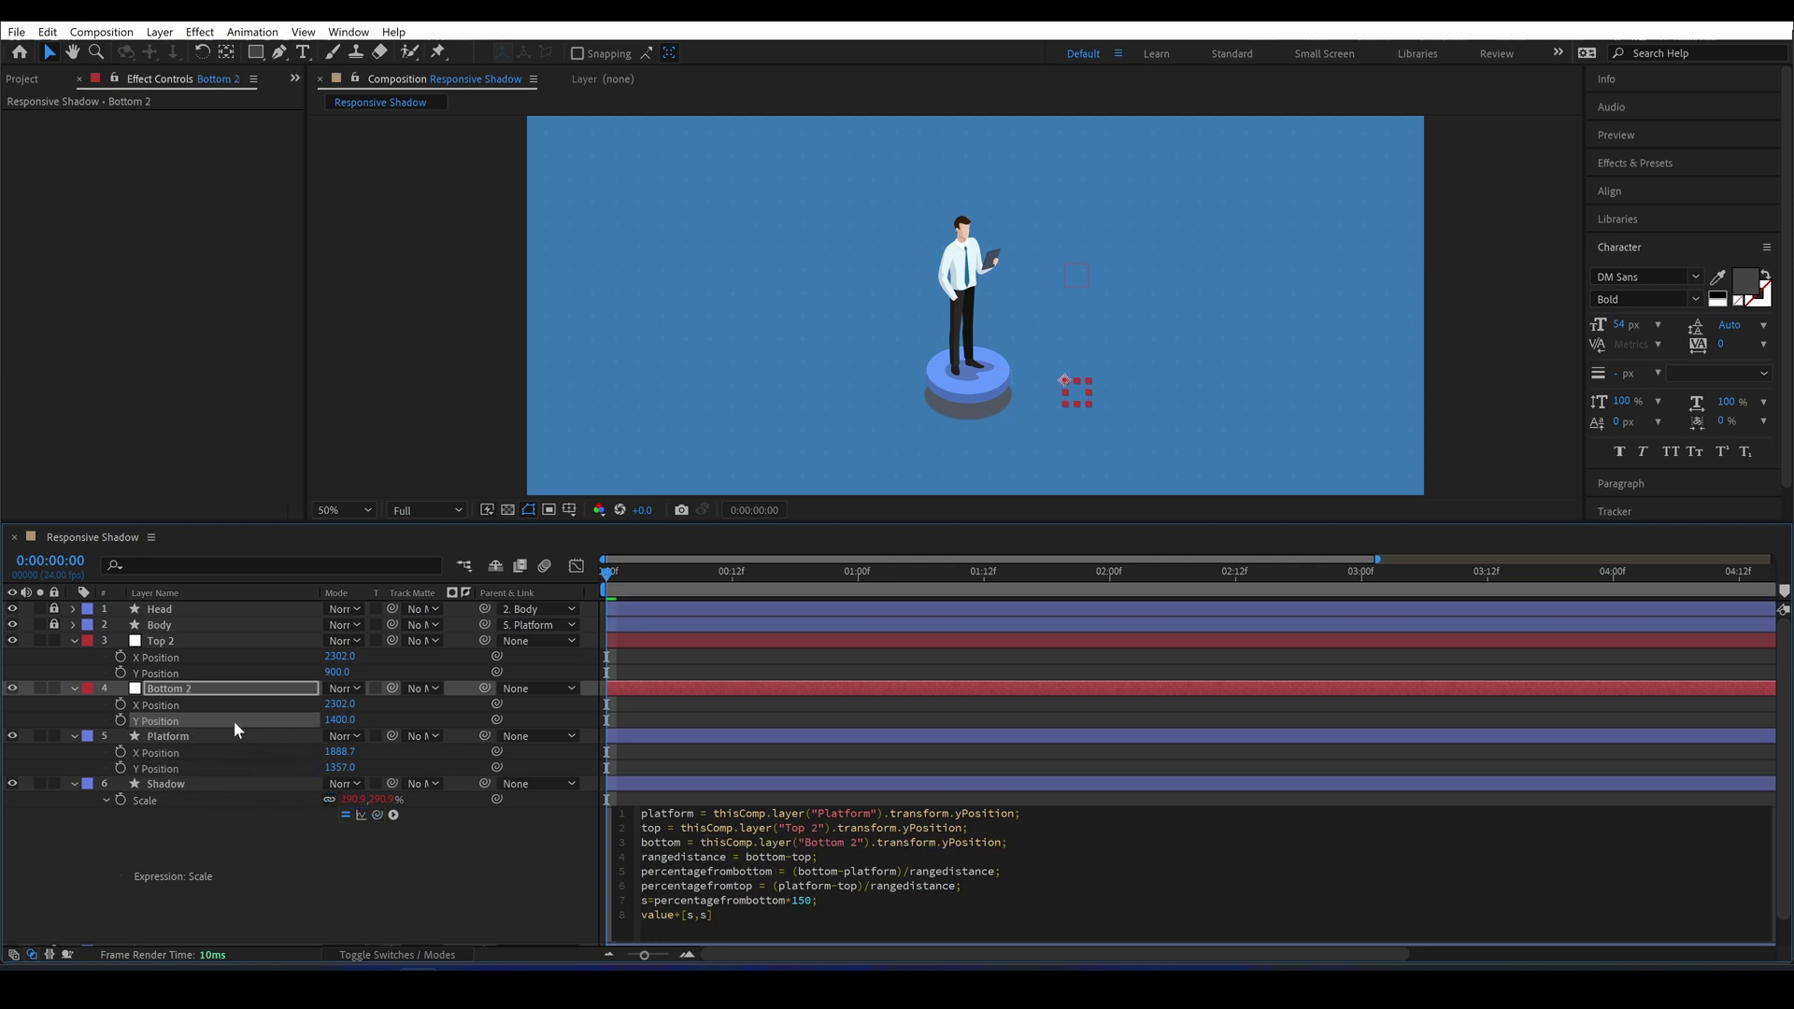
# Reveal all Shadow expressions and select the old limit lines in the Blurriness expression.
pyautogui.click(166, 783)
pyautogui.press('u')
pyautogui.press('u')
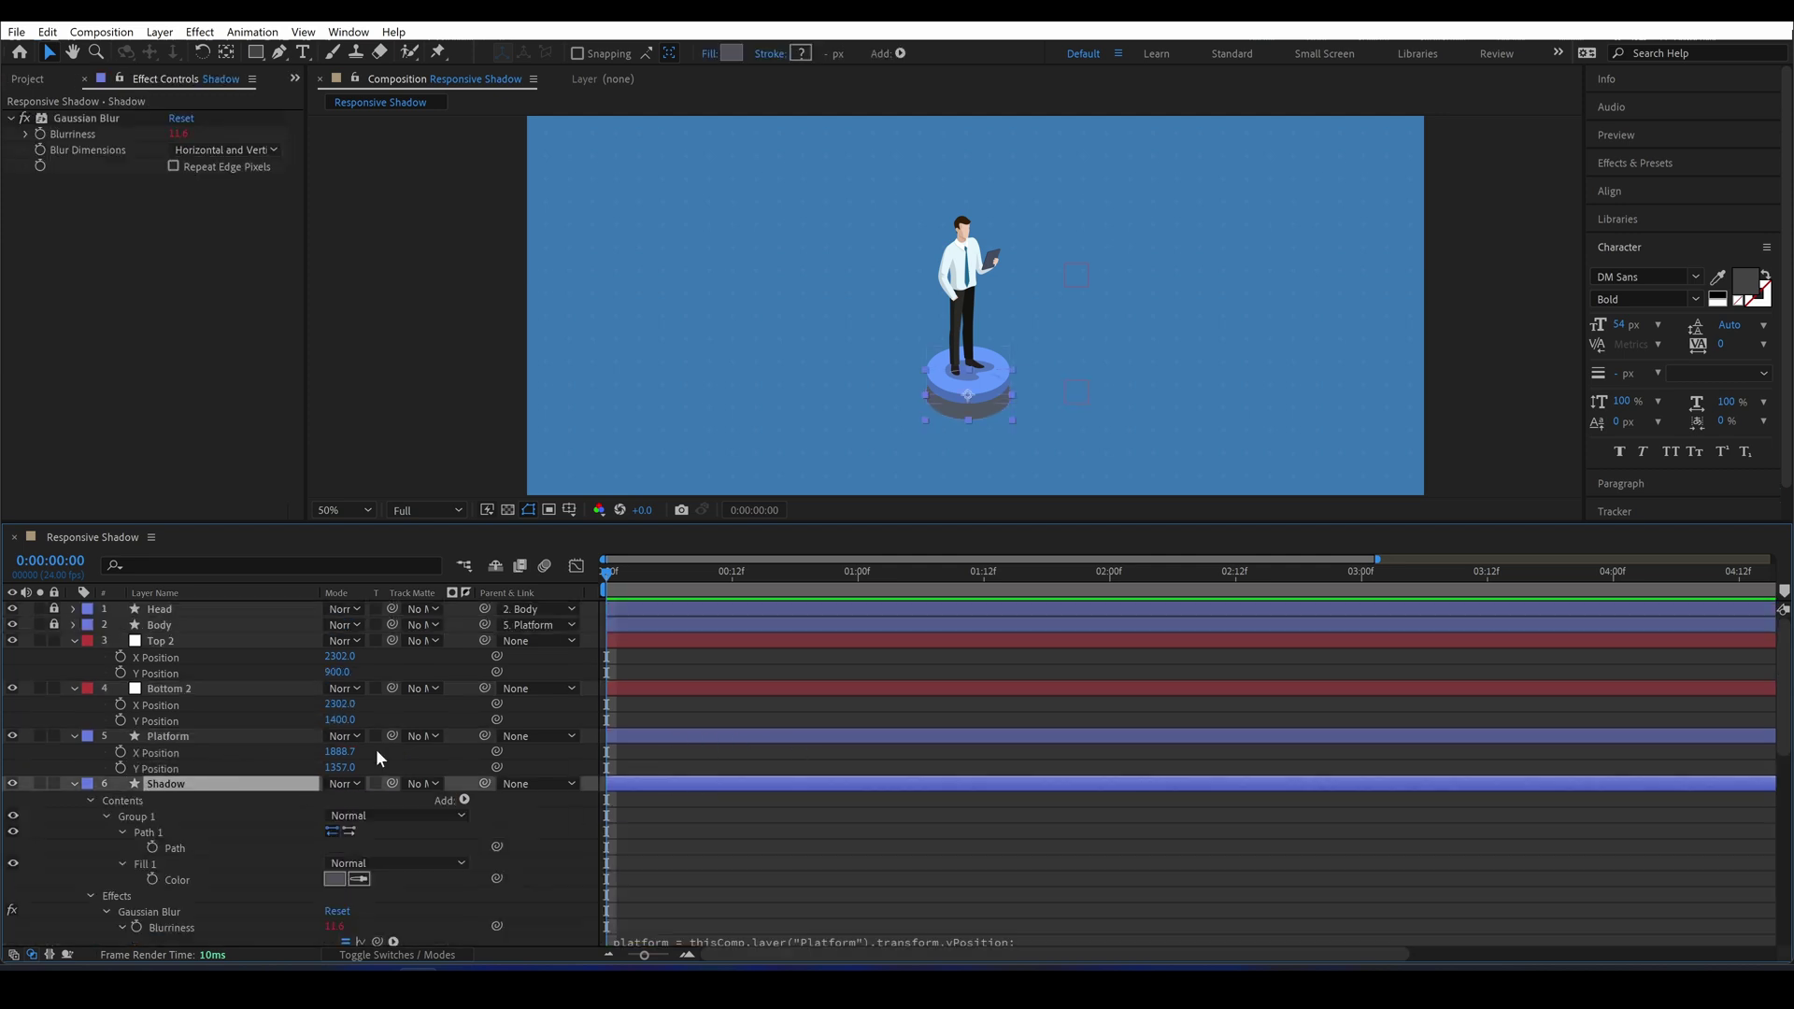
pyautogui.scroll(-3, 729, 738)
pyautogui.moveTo(733, 732); pyautogui.dragTo(688, 732)
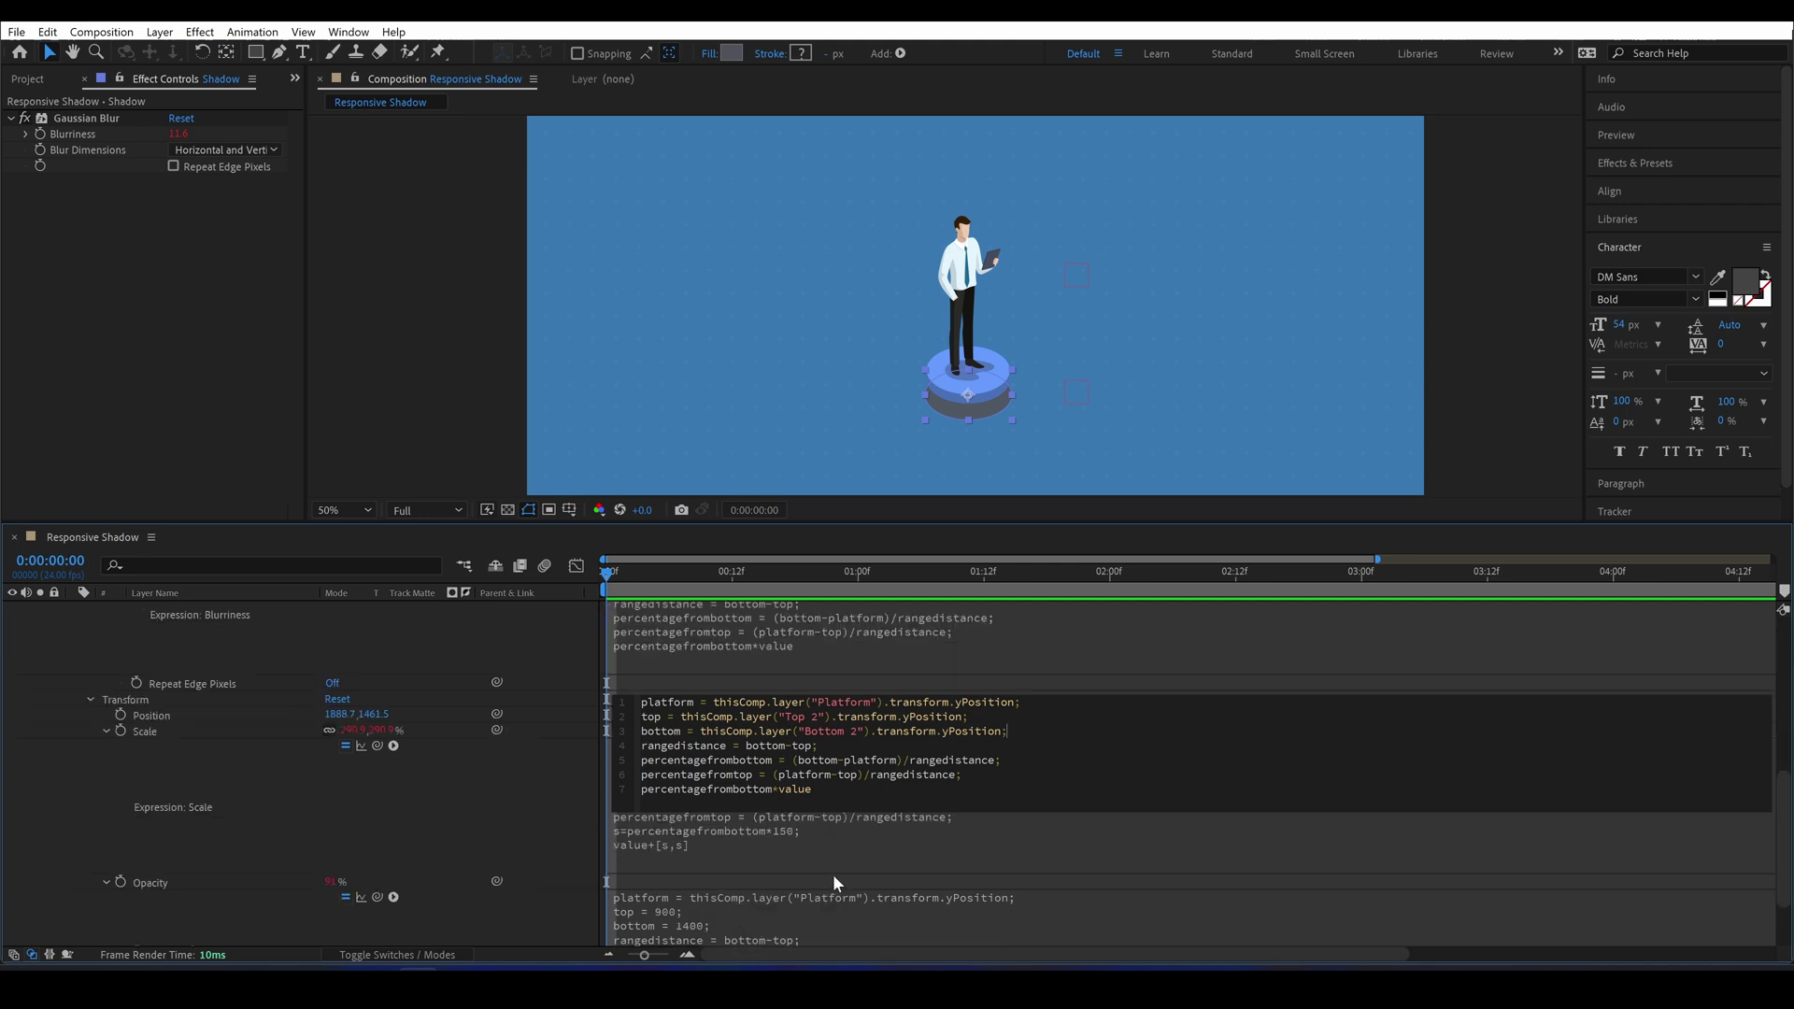
pyautogui.scroll(-3, 833, 881)
# Select the Platform in the Composition panel to raise it toward Y 637.
pyautogui.scroll(5, 684, 860)
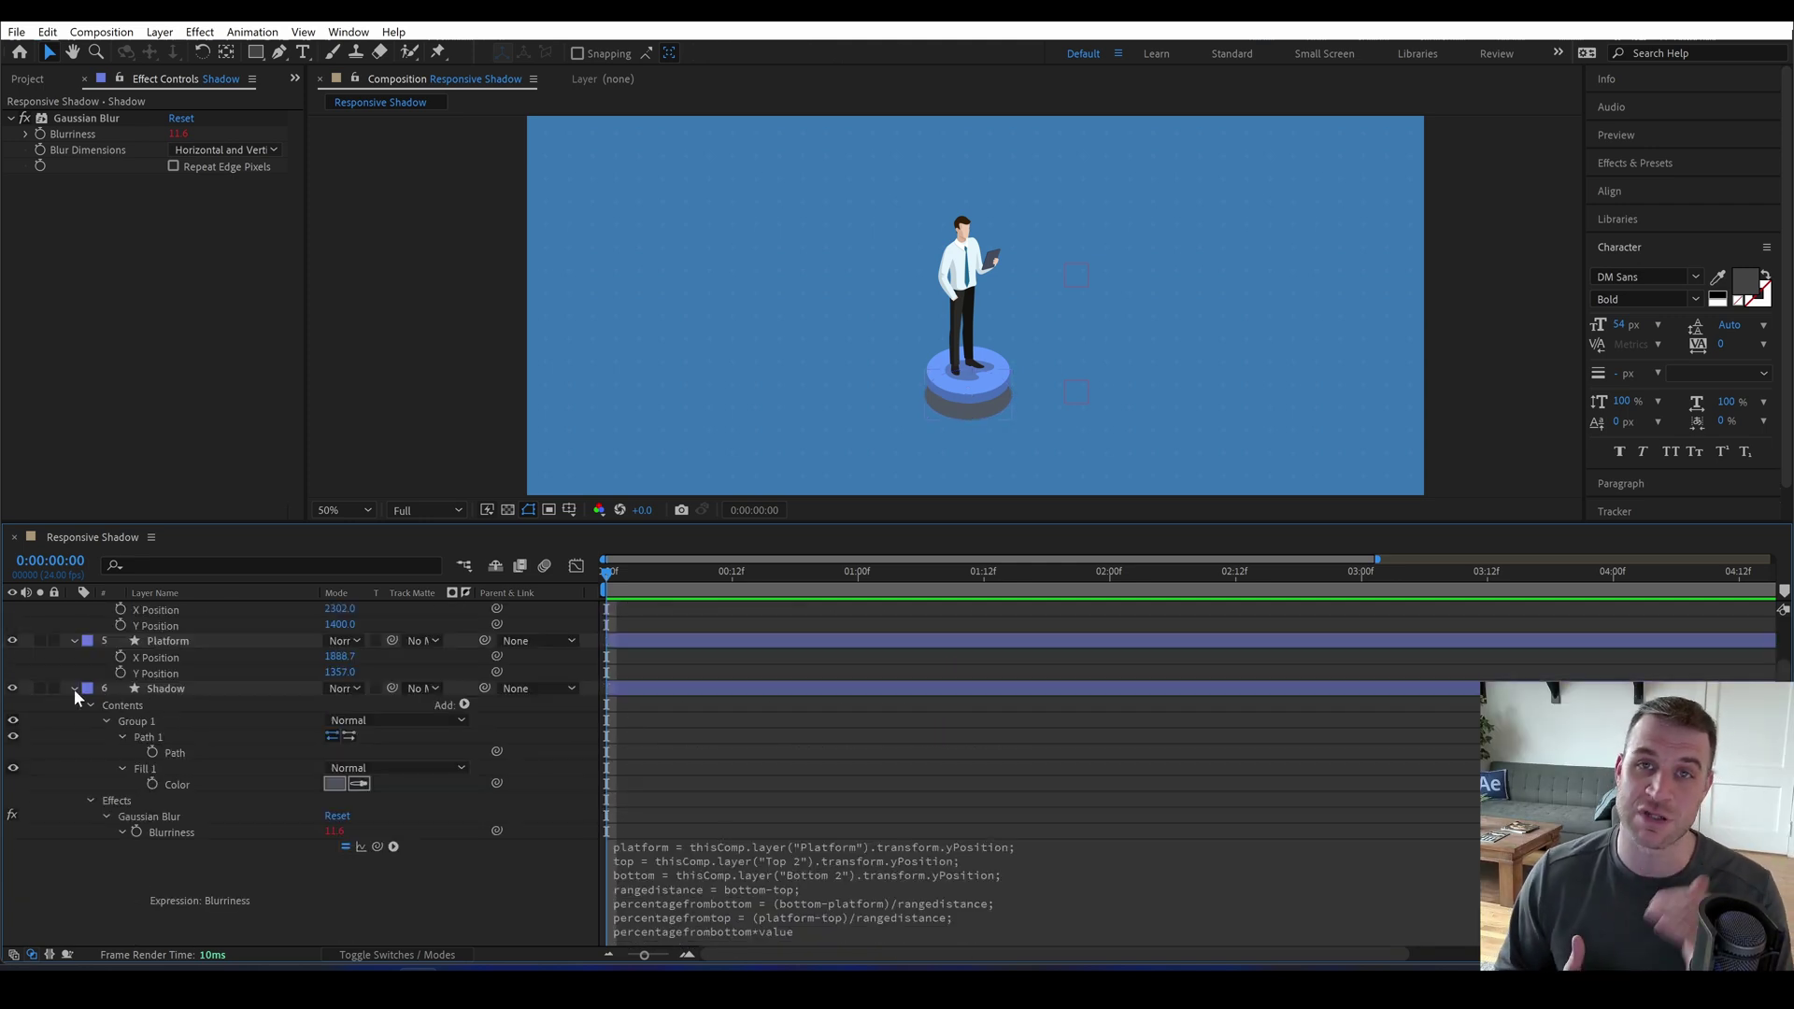
pyautogui.click(1084, 278)
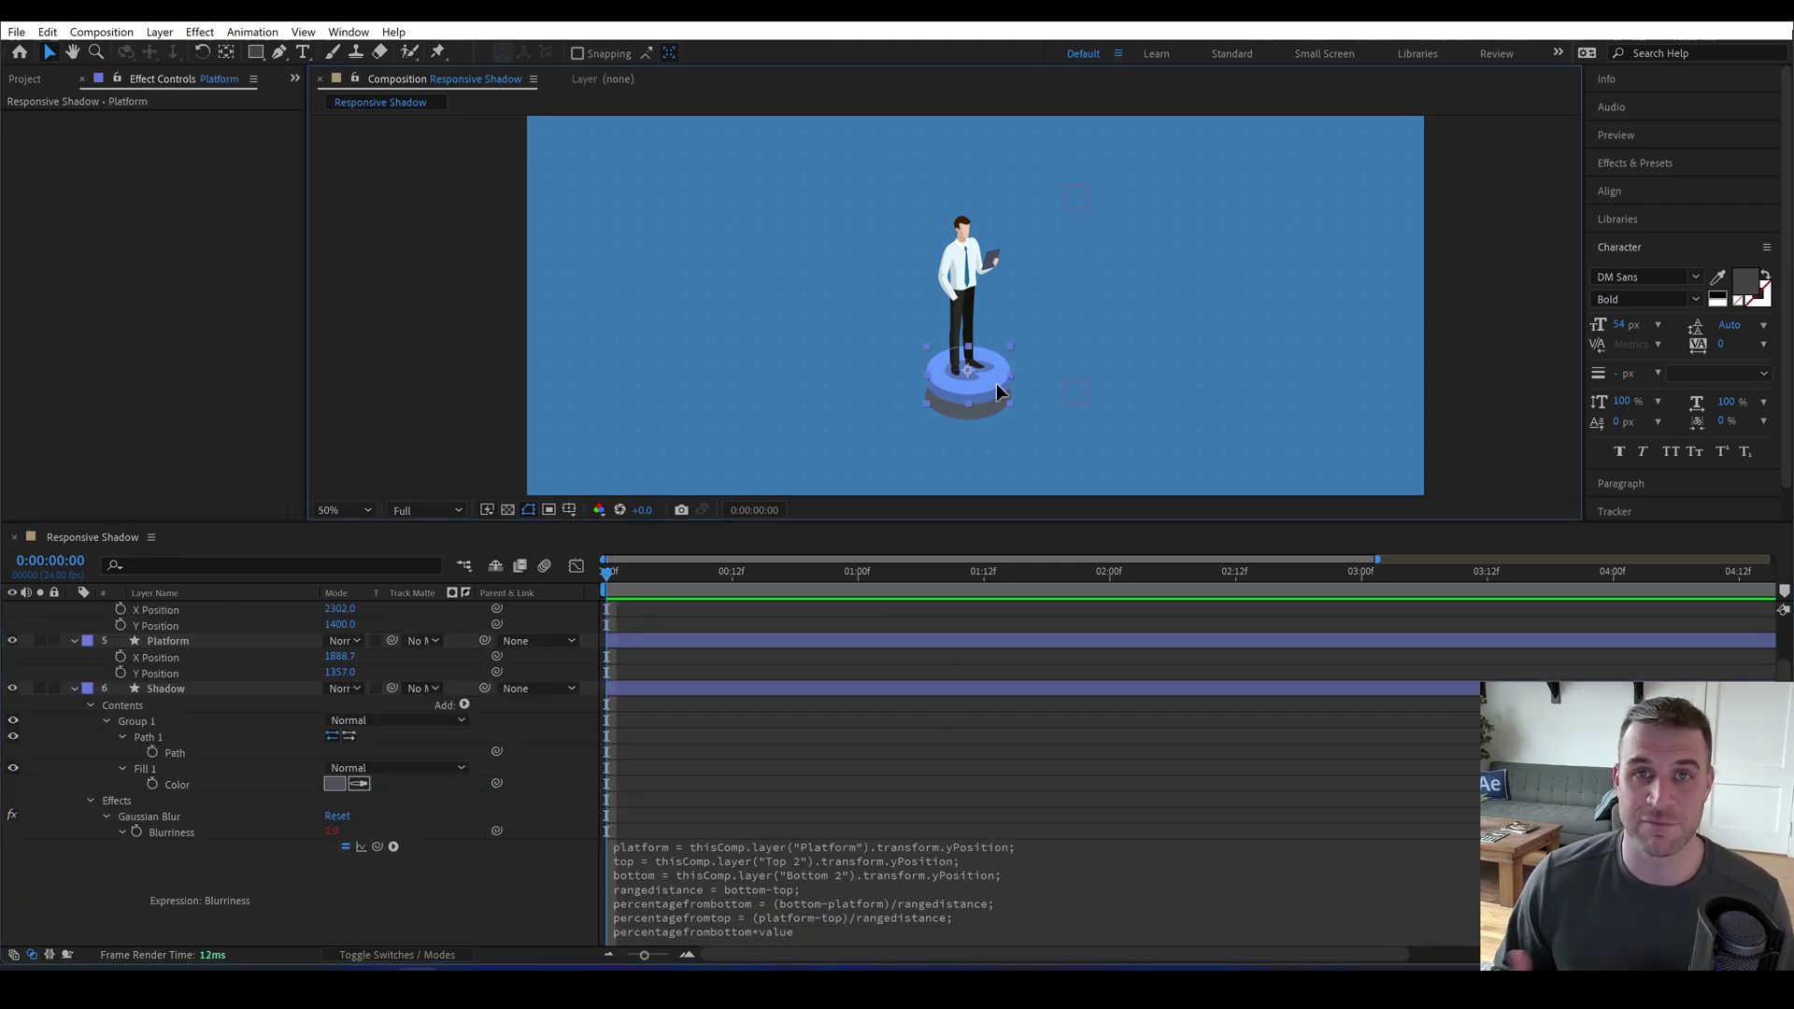